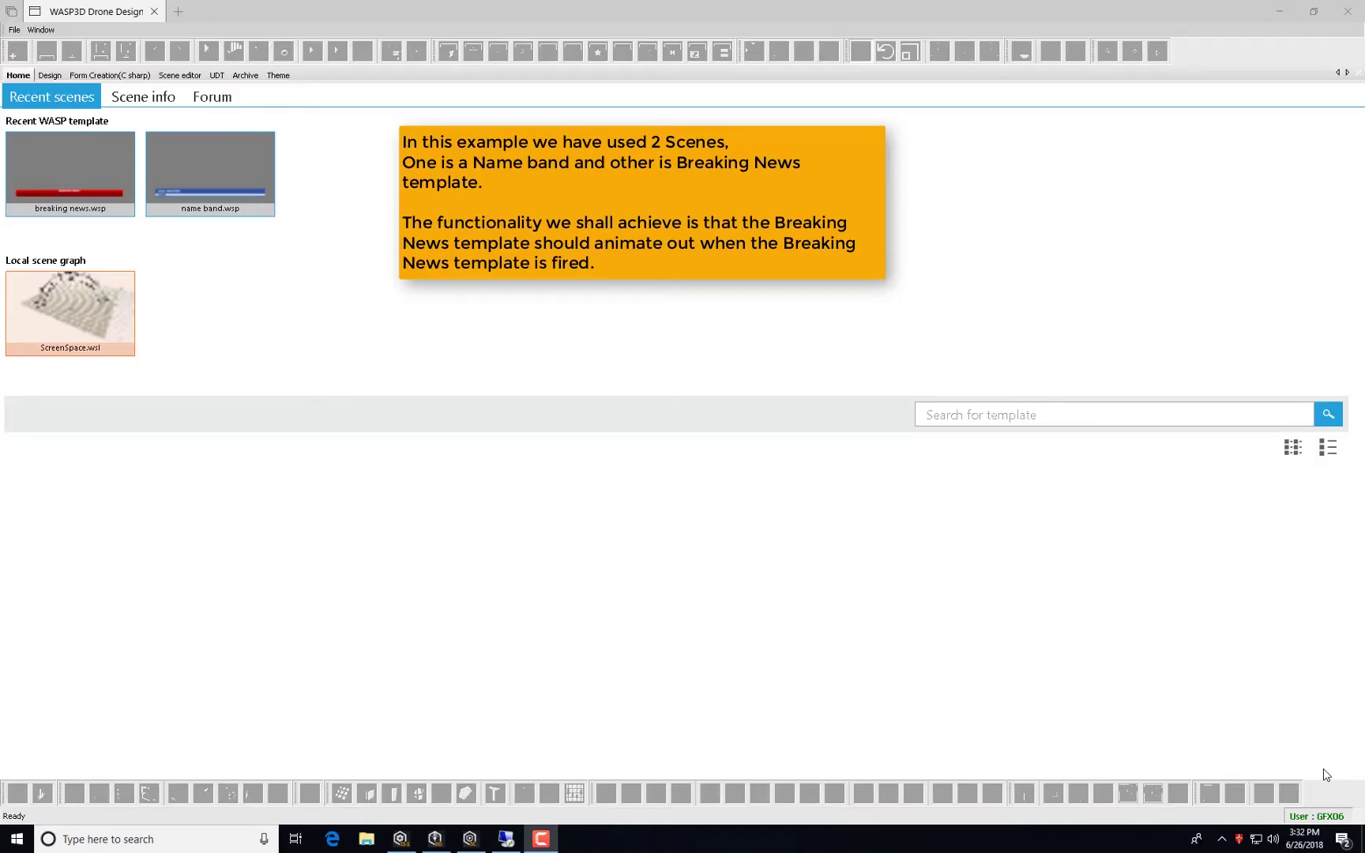
Open breaking news.wsp from the Recent WASP template list on the Home page.
{"action": "double_click", "coordinate": [25, 167]}
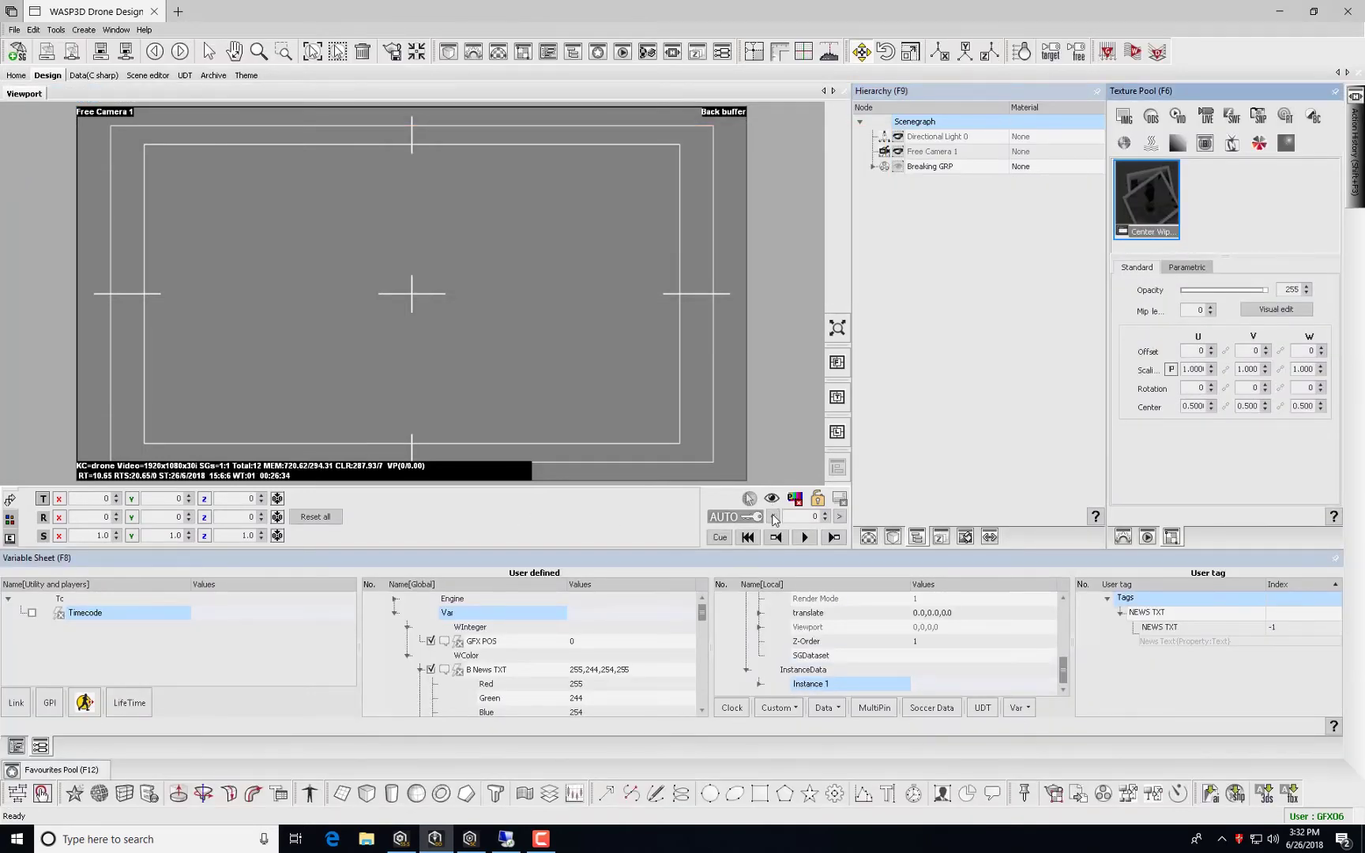
Preview the breaking news lower third to frame 139 and bring back the Variable Sheet.
{"action": "left_click", "coordinate": [802, 542]}
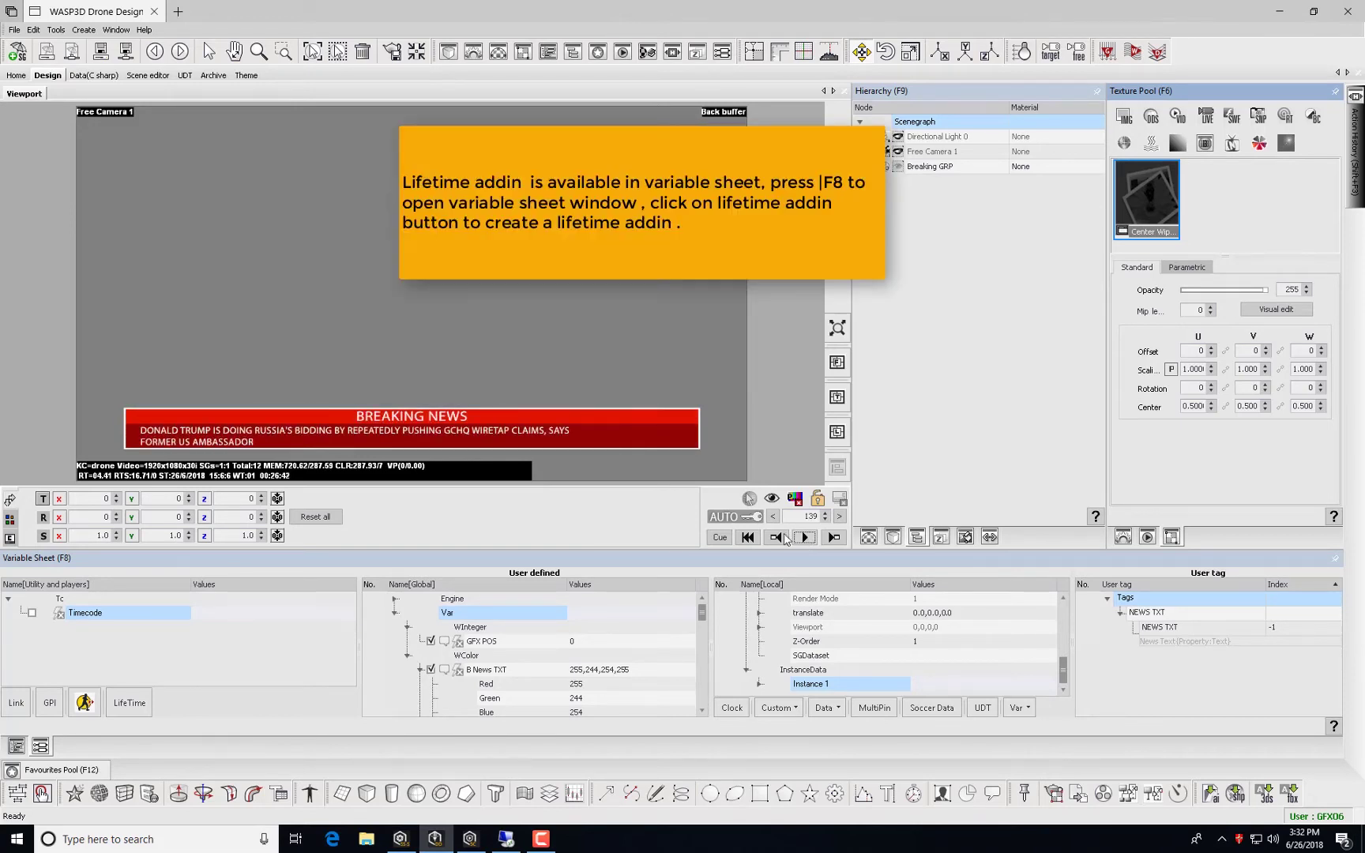
{"action": "left_click", "coordinate": [16, 745]}
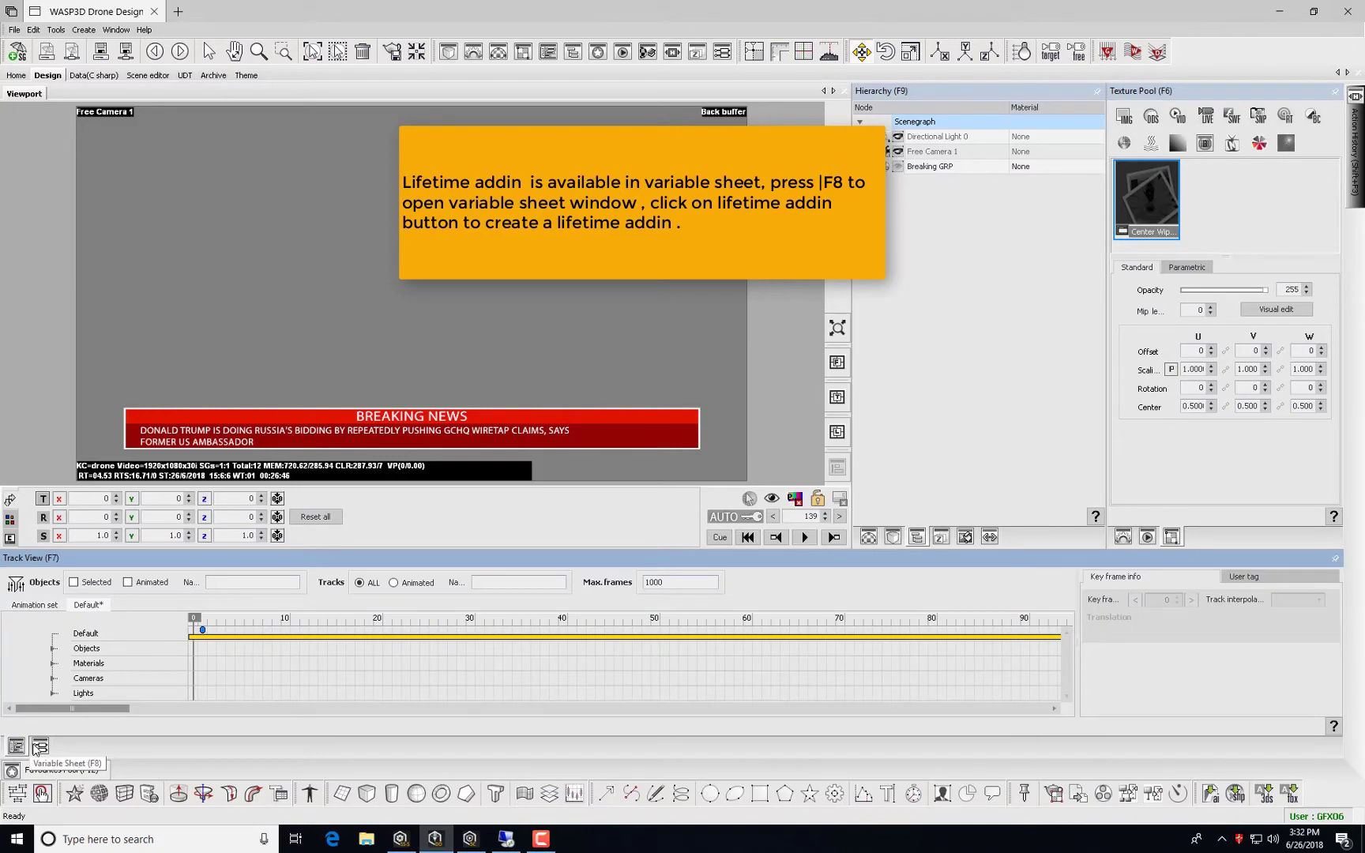
{"action": "left_click", "coordinate": [36, 748]}
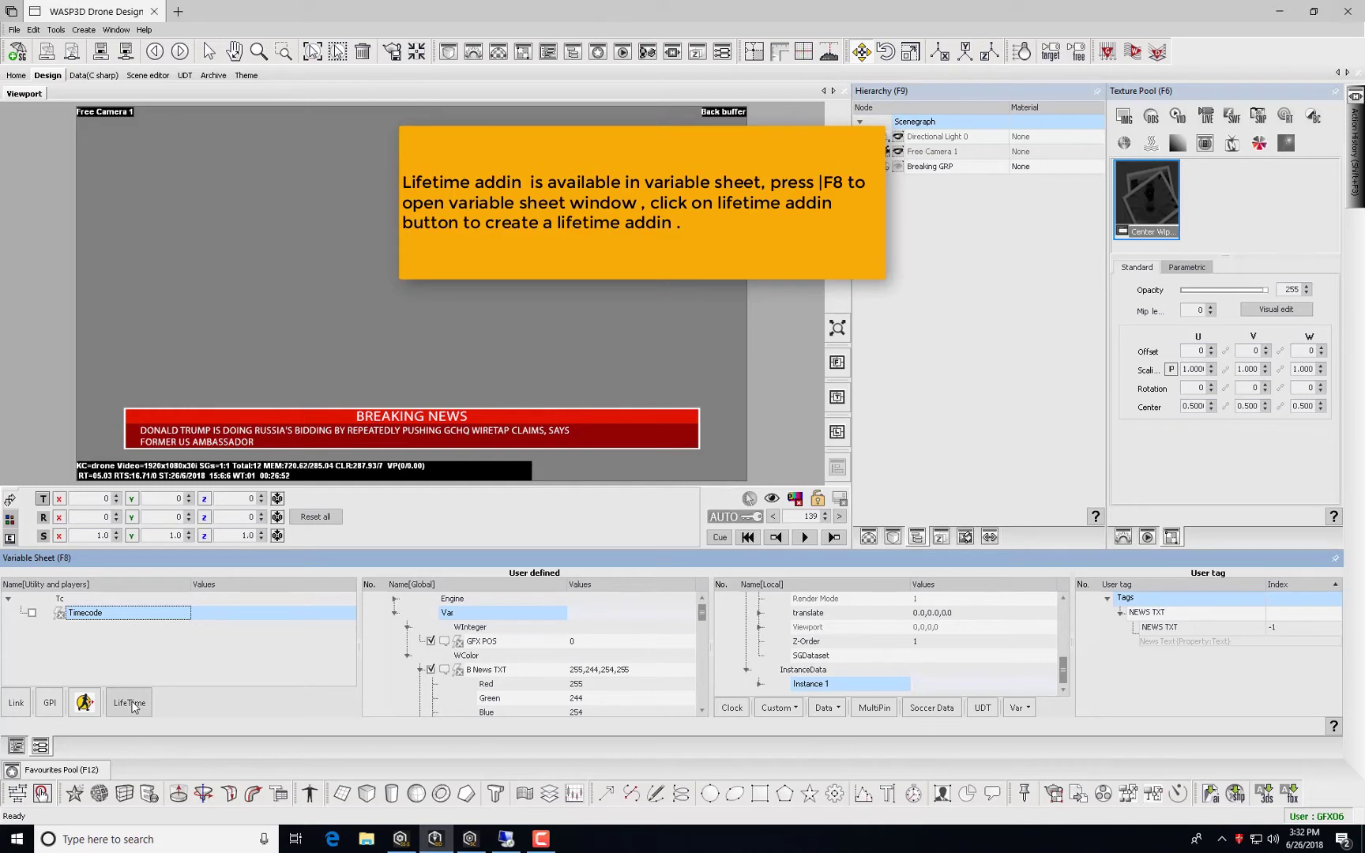
{"action": "key", "text": "Return"}
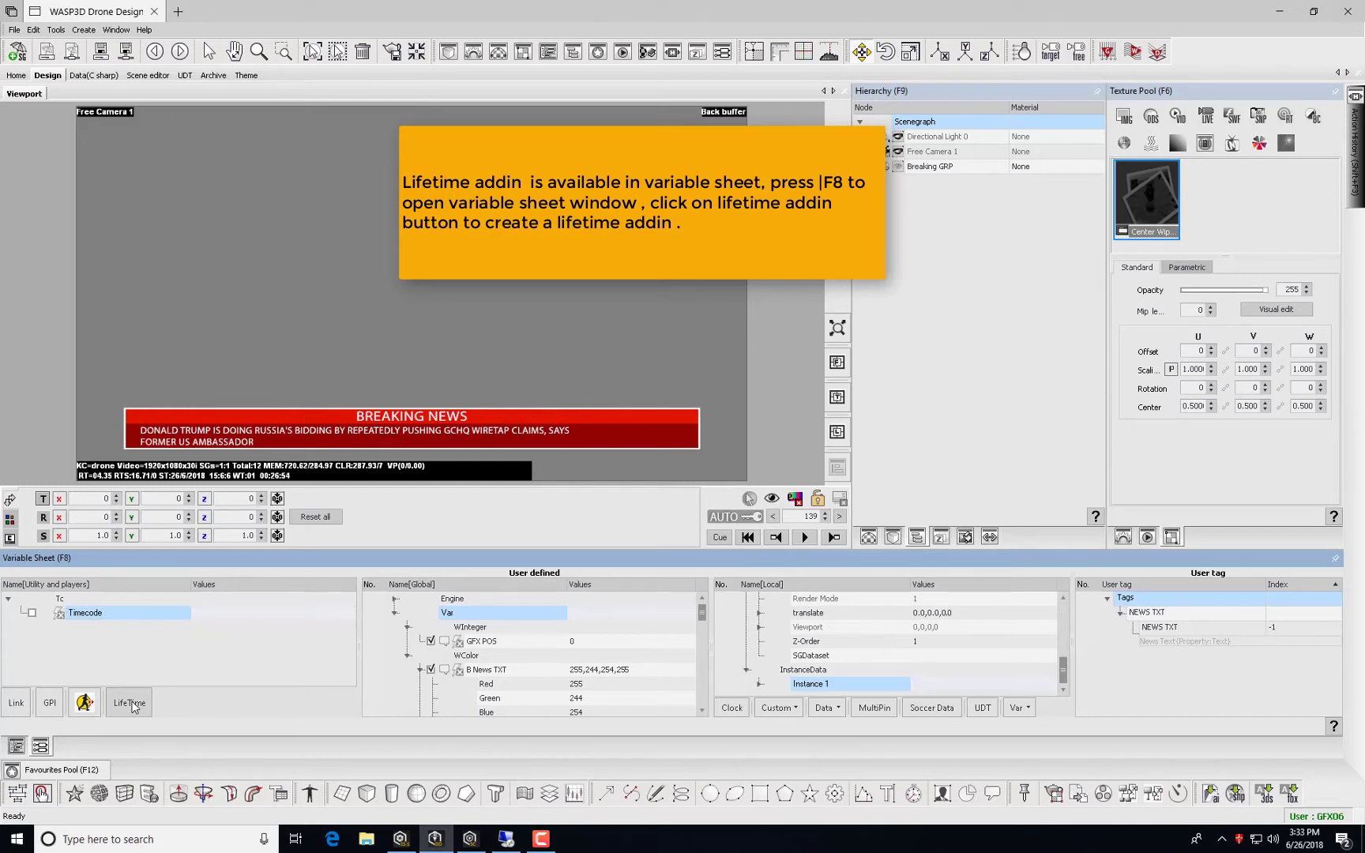
{"action": "left_click", "coordinate": [131, 704]}
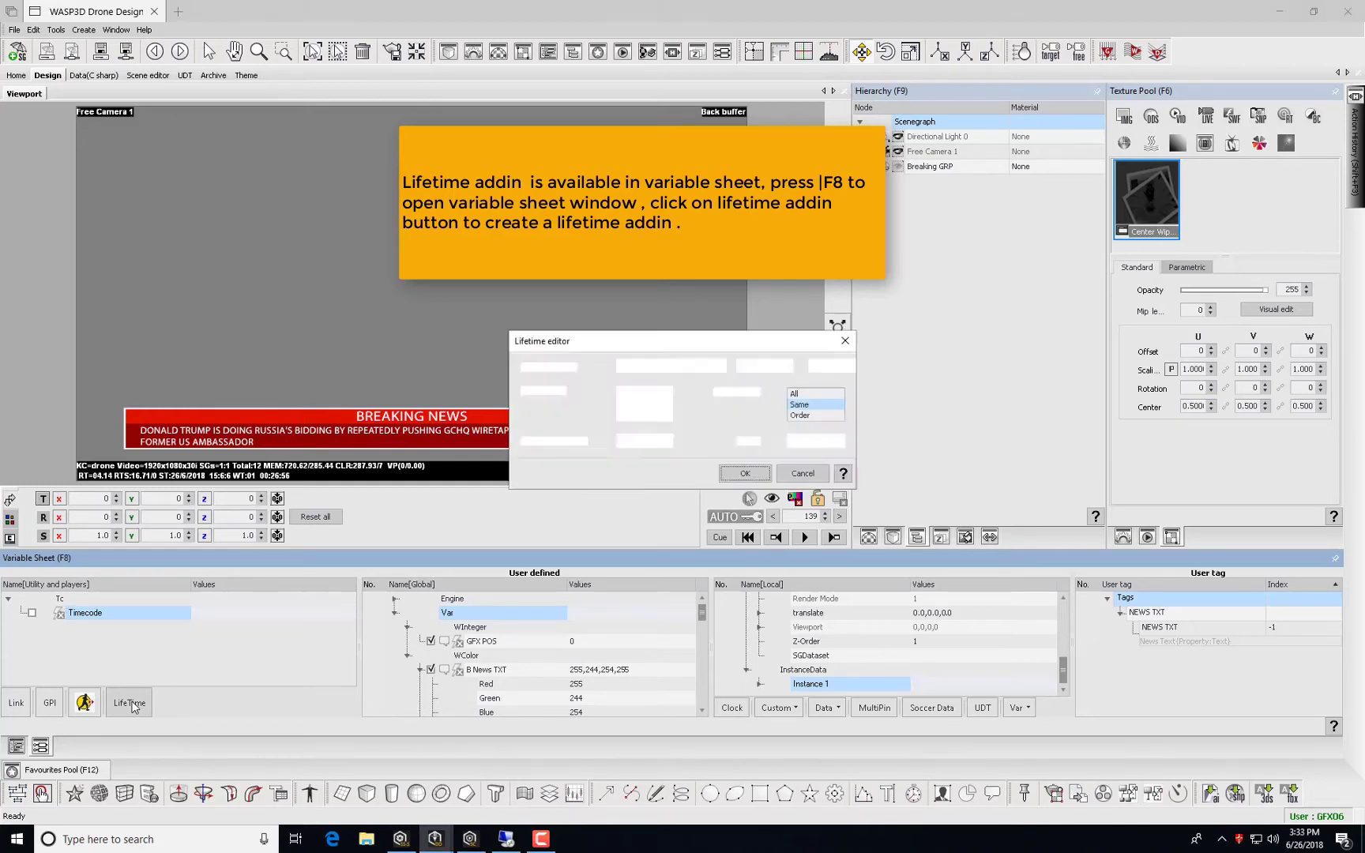
{"action": "left_click", "coordinate": [641, 367]}
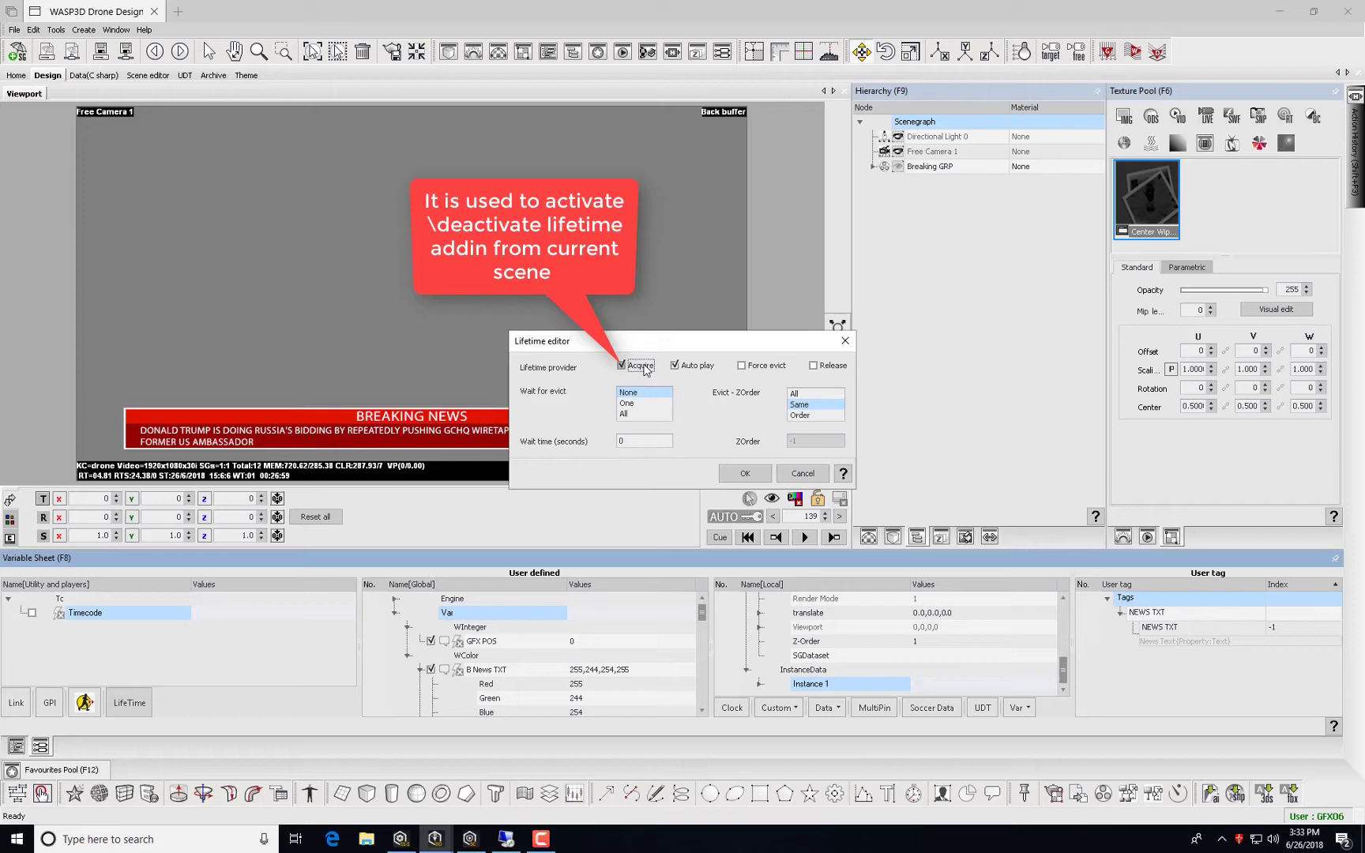
{"action": "left_click", "coordinate": [644, 365]}
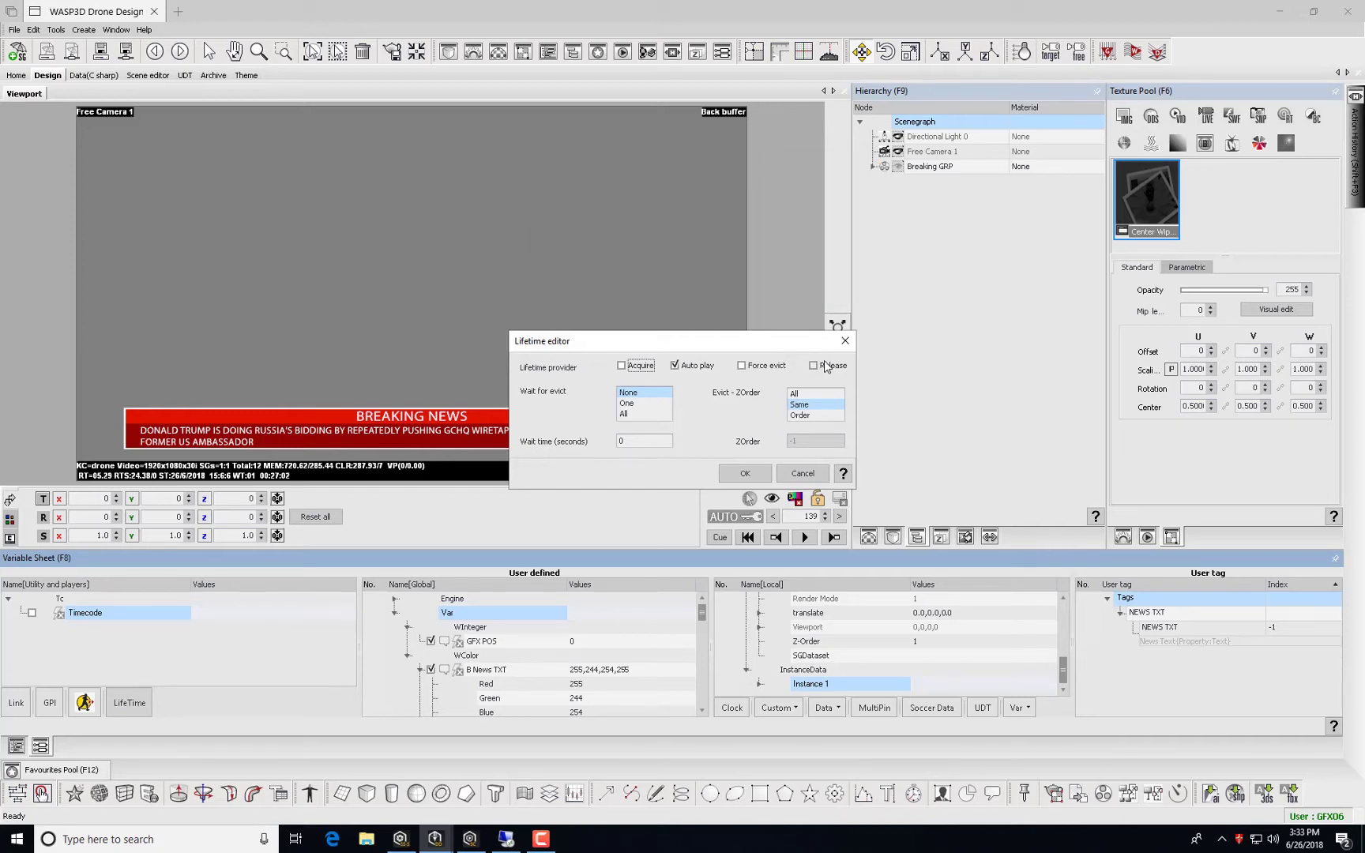
{"action": "left_click", "coordinate": [815, 388]}
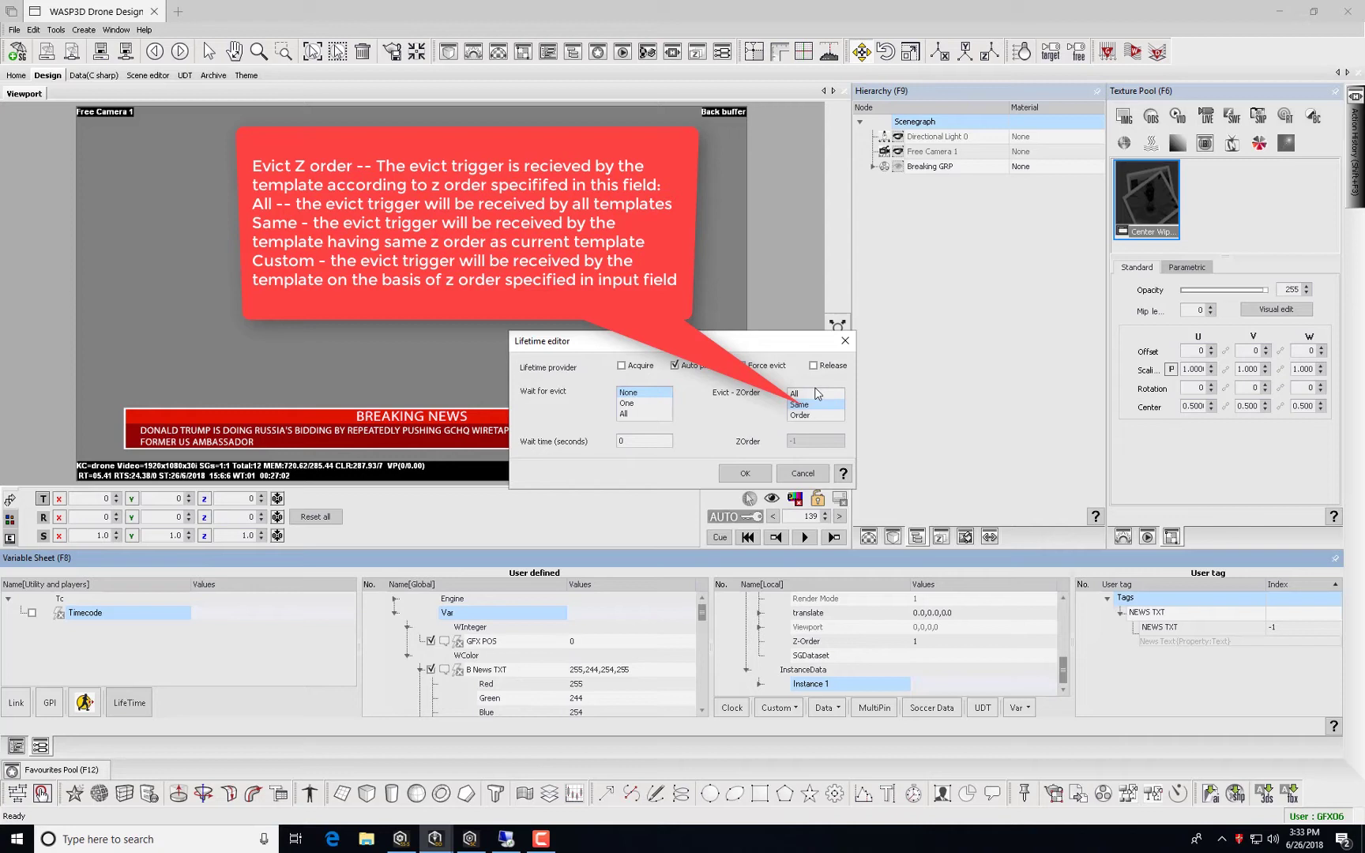
Try the Evict-ZOrder and Wait for evict options (All, Same, Order, None) in the Lifetime editor.
{"action": "left_click", "coordinate": [814, 393]}
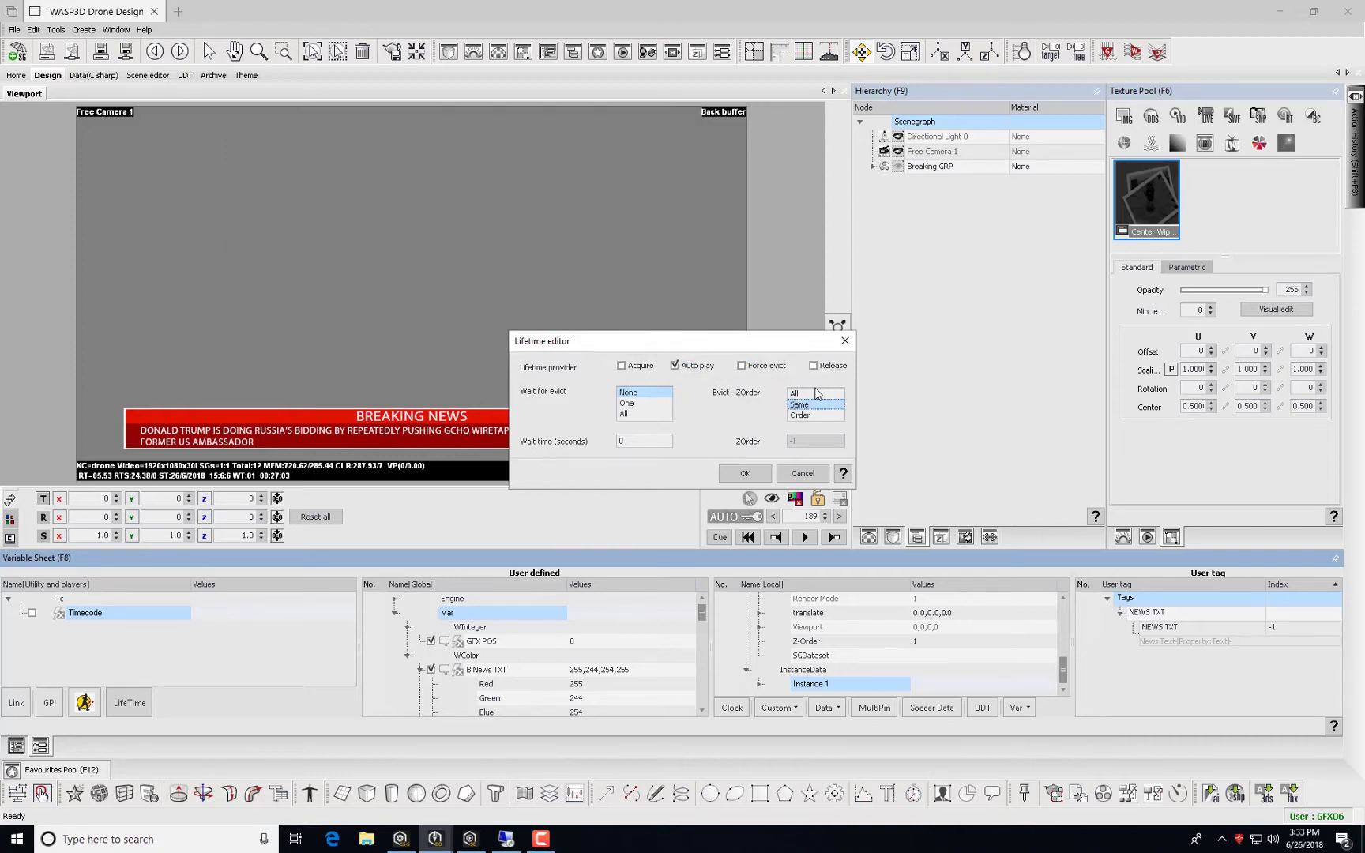
{"action": "left_click", "coordinate": [814, 405]}
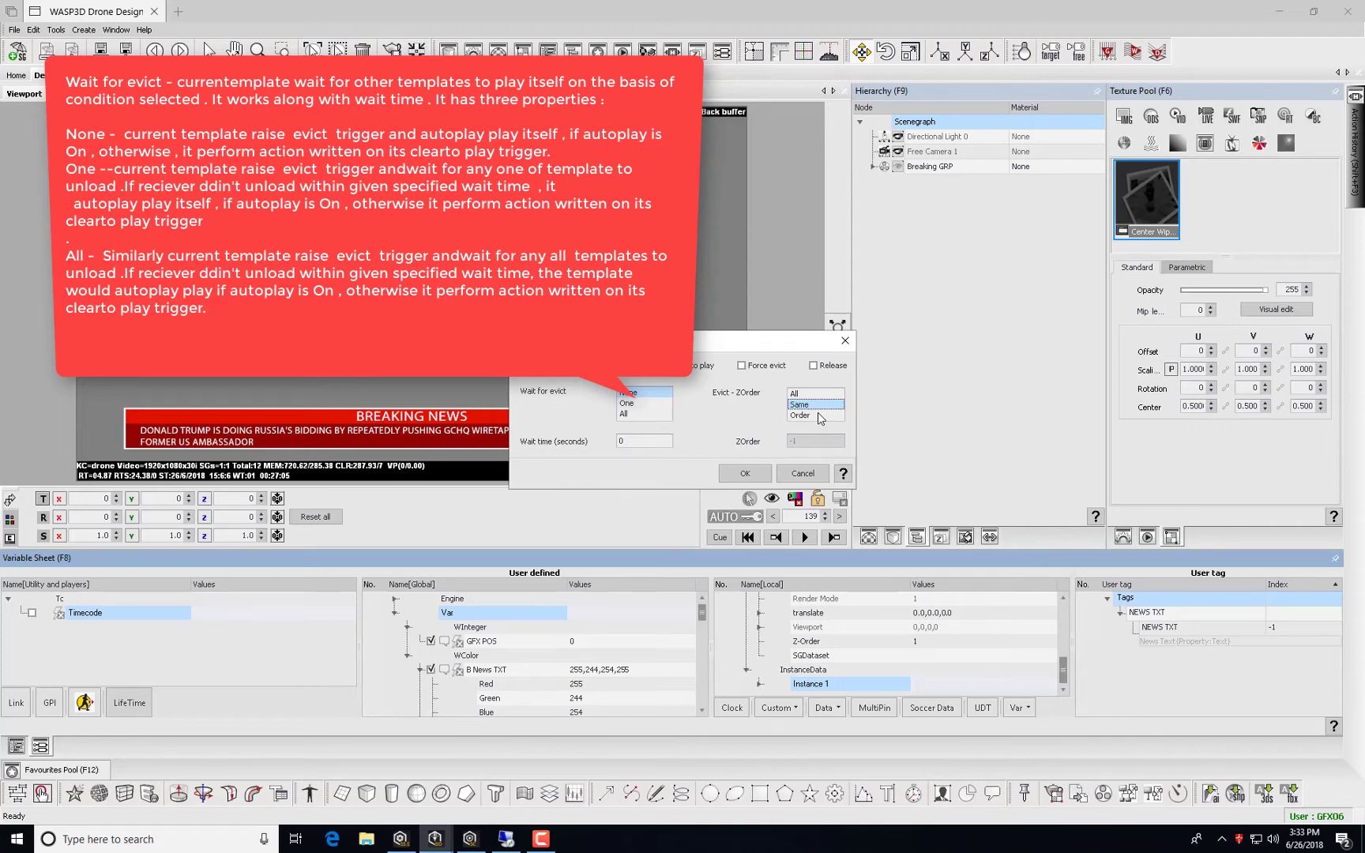
{"action": "left_click", "coordinate": [818, 415]}
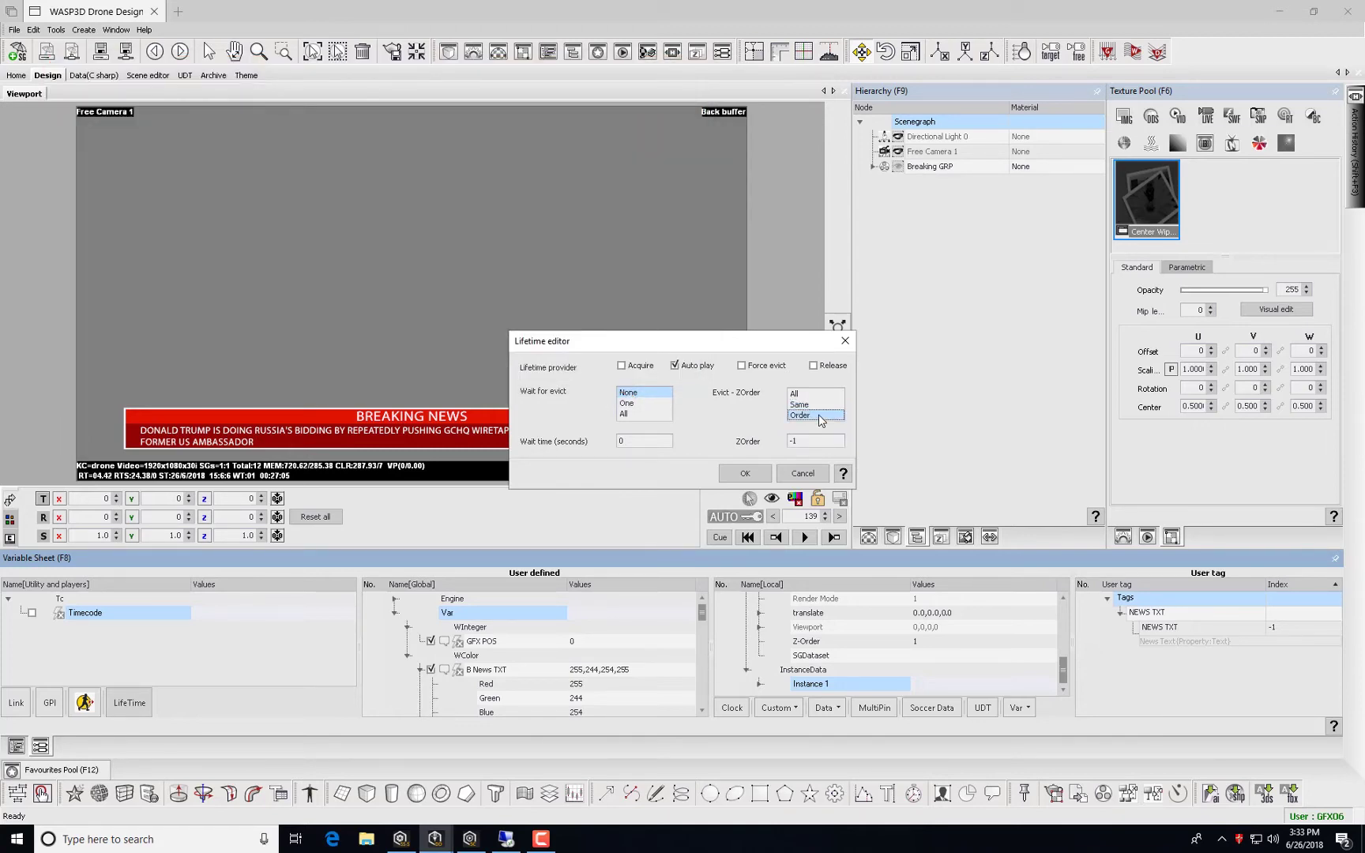
{"action": "left_click", "coordinate": [637, 404]}
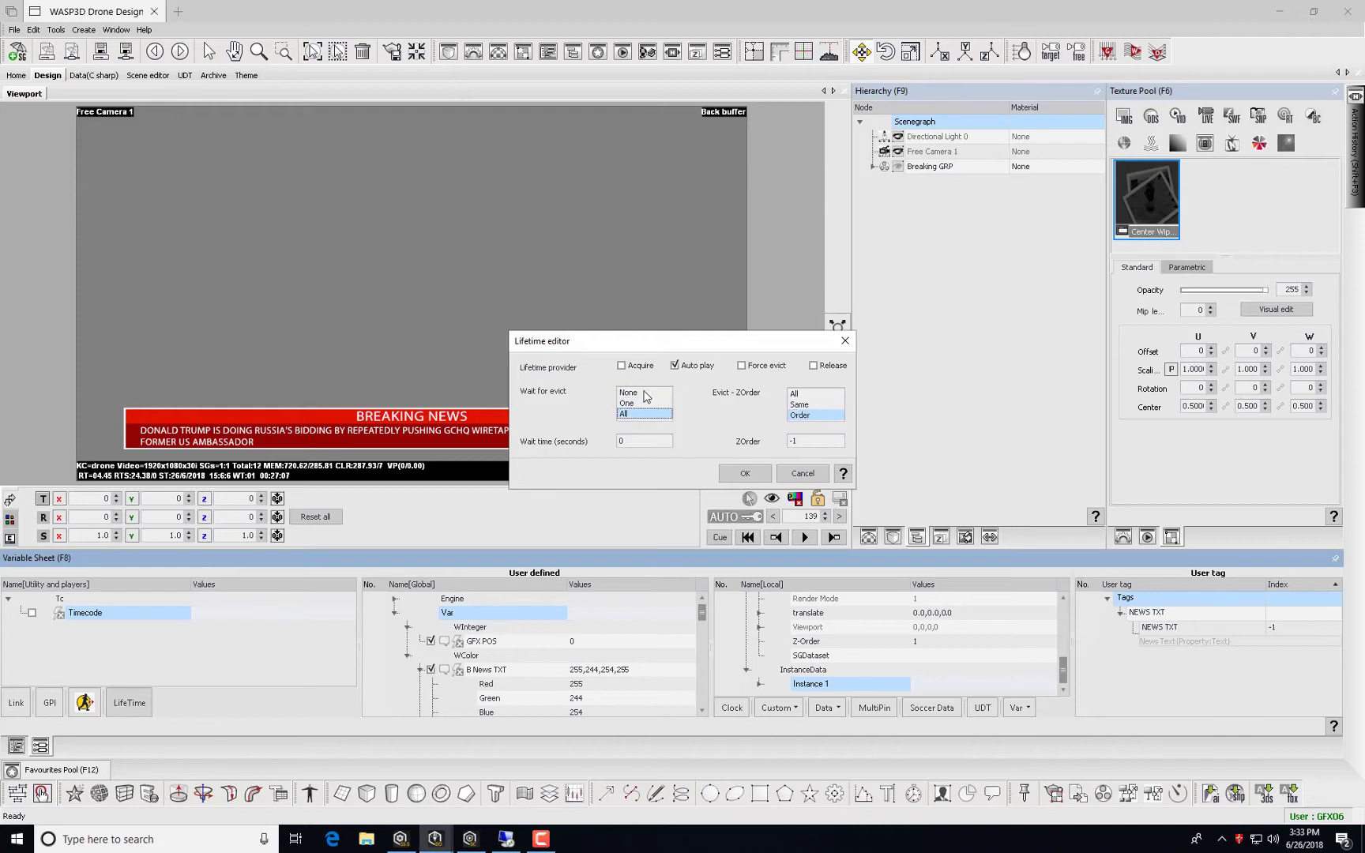
{"action": "left_click", "coordinate": [645, 392]}
{"action": "left_click", "coordinate": [634, 441]}
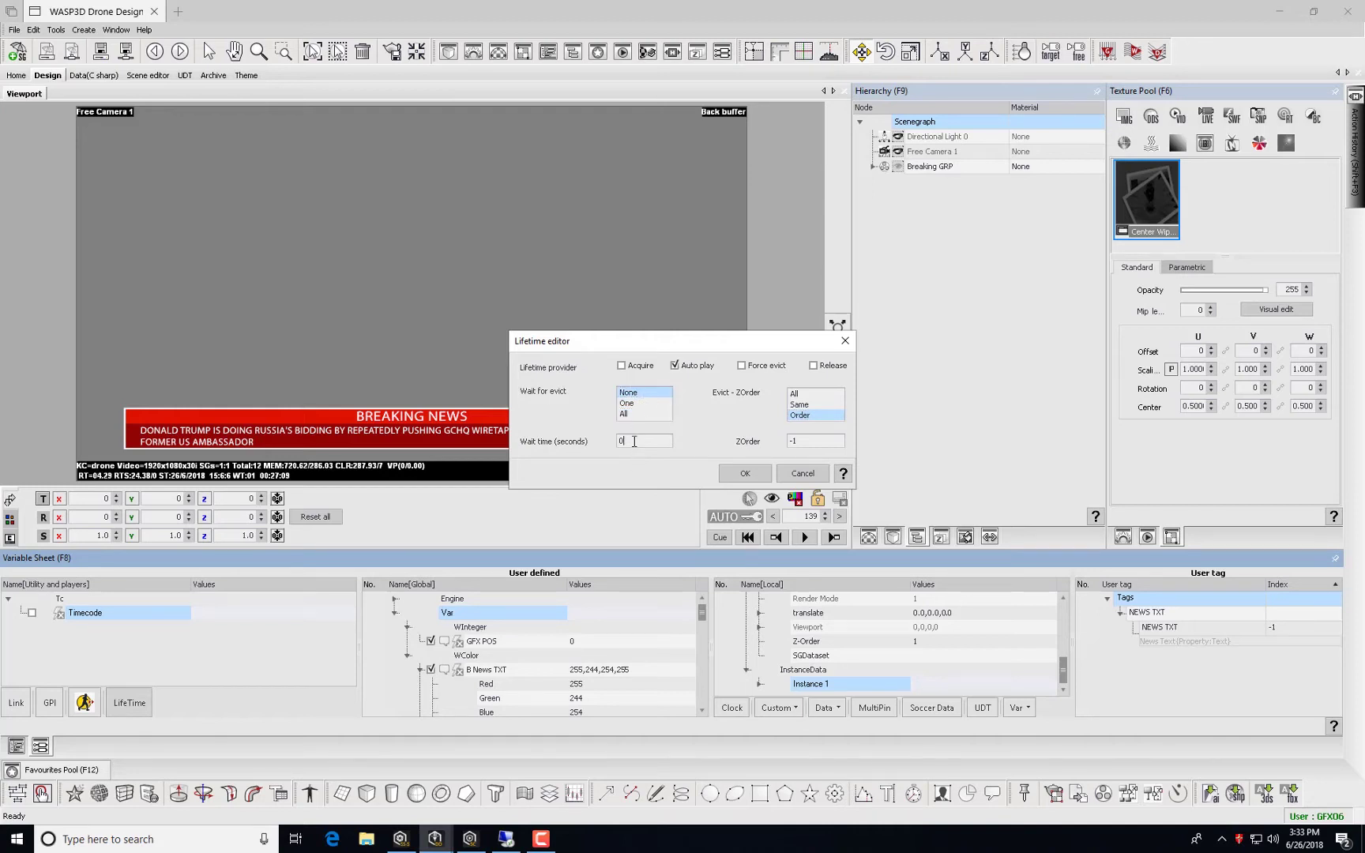
Enable Acquire, set Wait for evict and Evict-ZOrder to All, wait time 10, and confirm.
{"action": "left_click", "coordinate": [623, 367]}
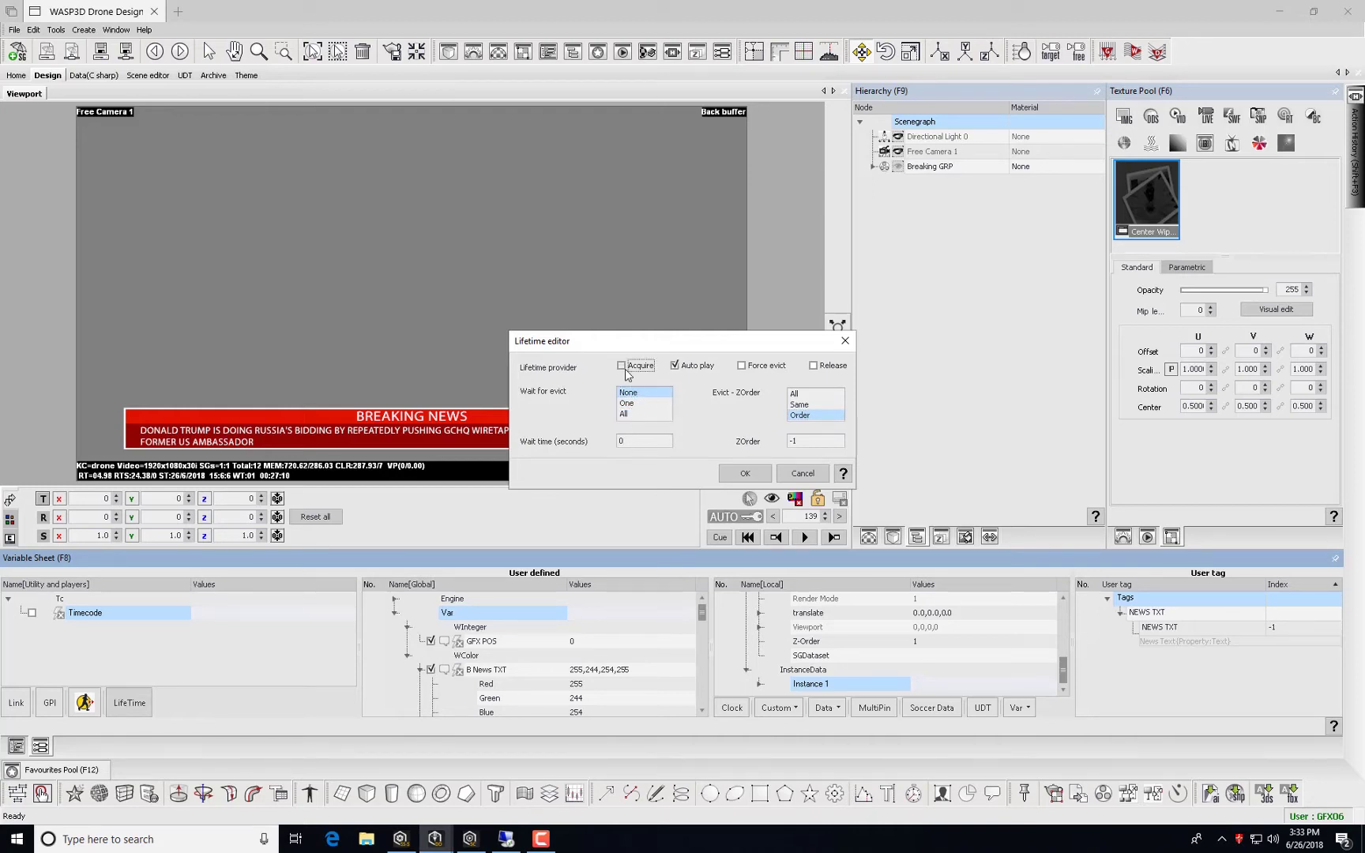
{"action": "left_click", "coordinate": [625, 413]}
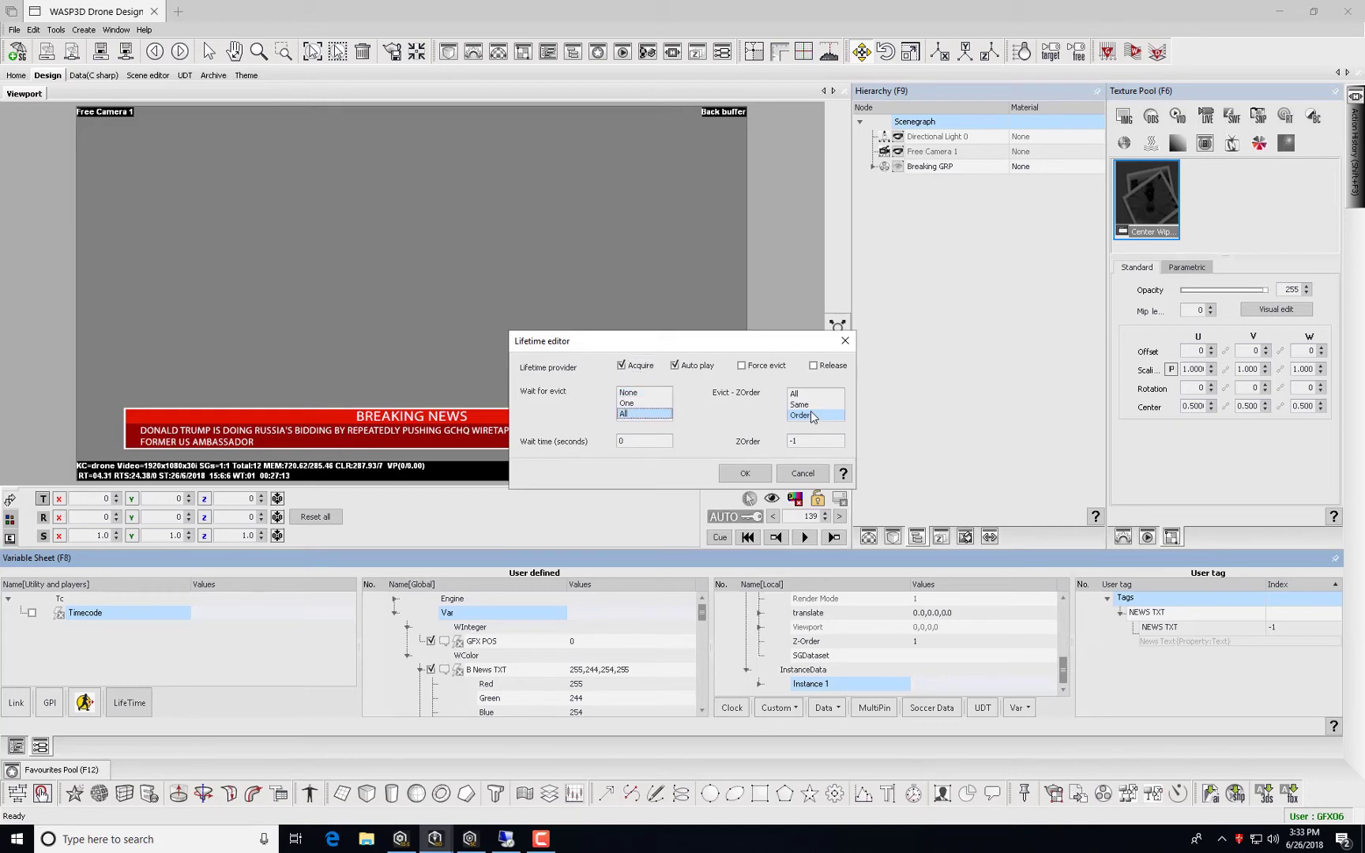
{"action": "left_click", "coordinate": [810, 395]}
{"action": "double_click", "coordinate": [626, 441]}
{"action": "type", "text": "10"}
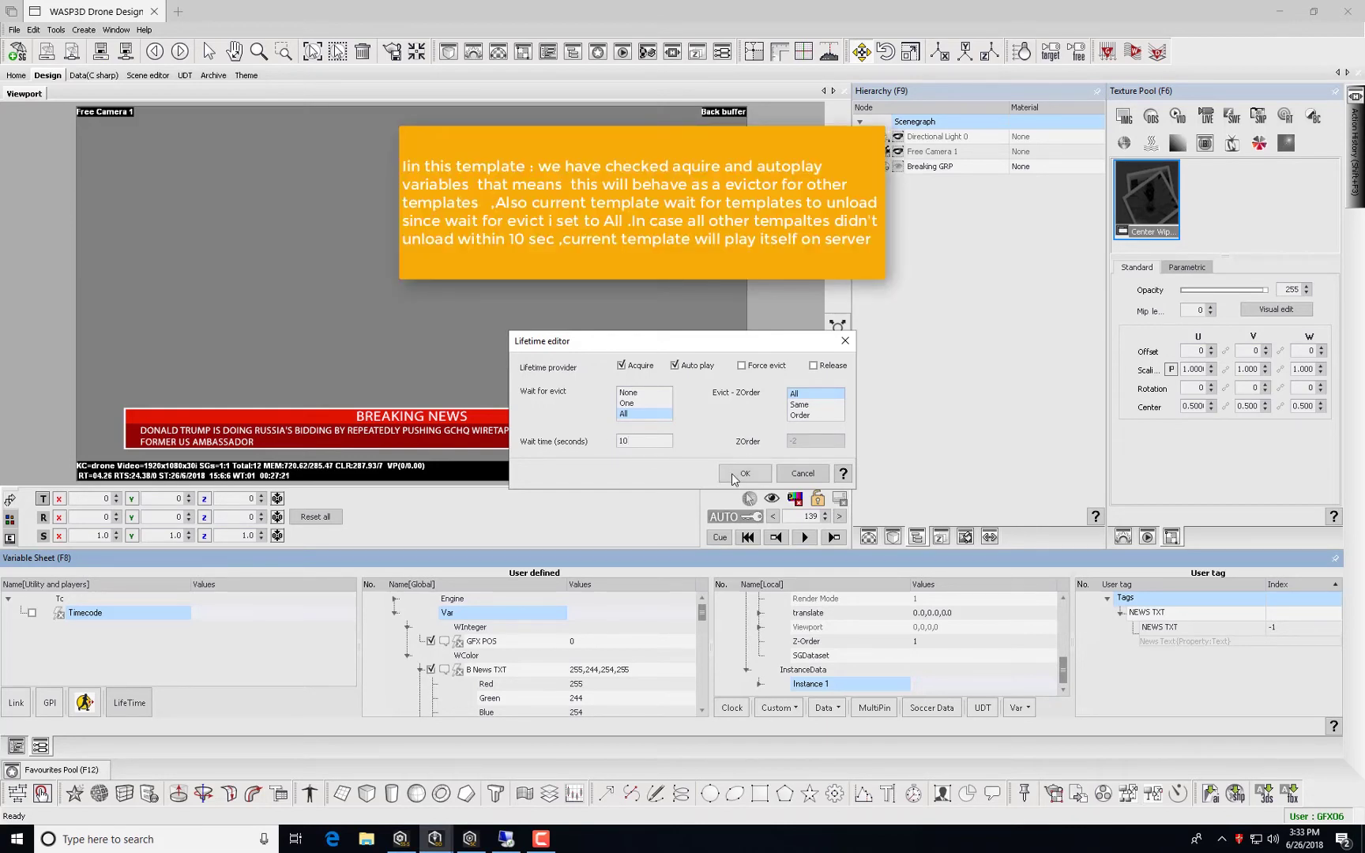
{"action": "left_click", "coordinate": [733, 478]}
Apply the lifetime settings, set the scene's ZOrder meta data to 2, and save breaking news.
{"action": "left_click", "coordinate": [734, 477]}
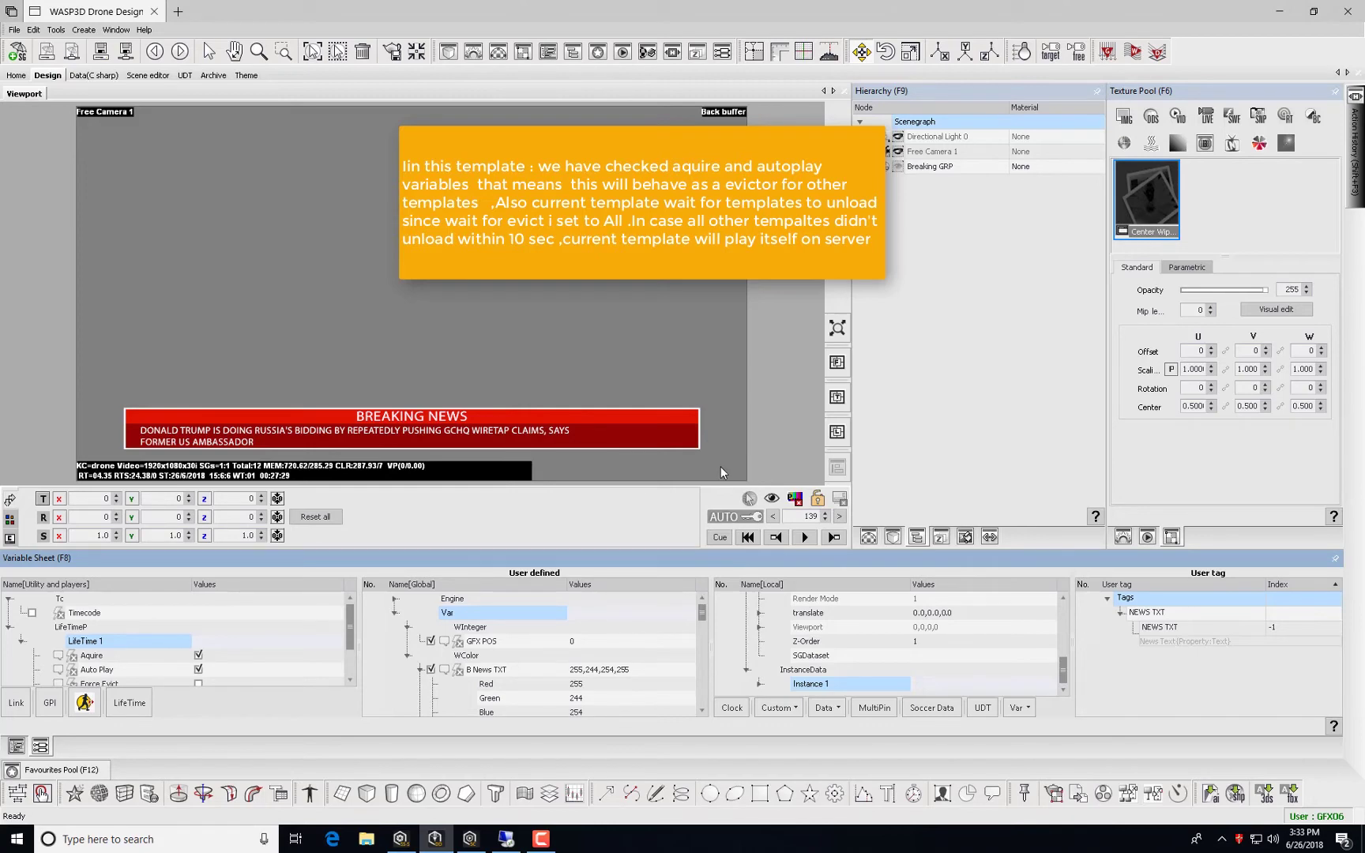
{"action": "left_click", "coordinate": [892, 538]}
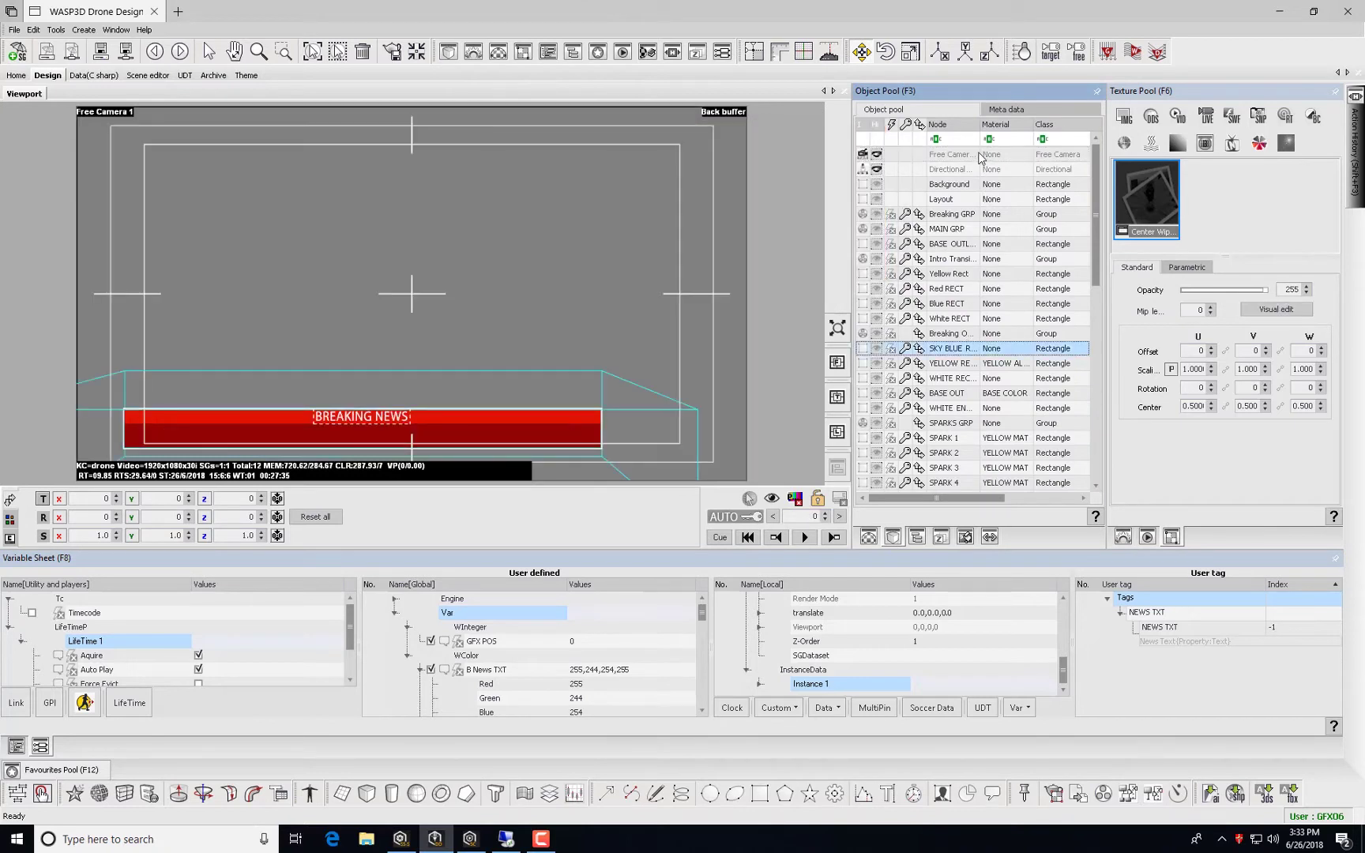
{"action": "left_click", "coordinate": [1007, 110]}
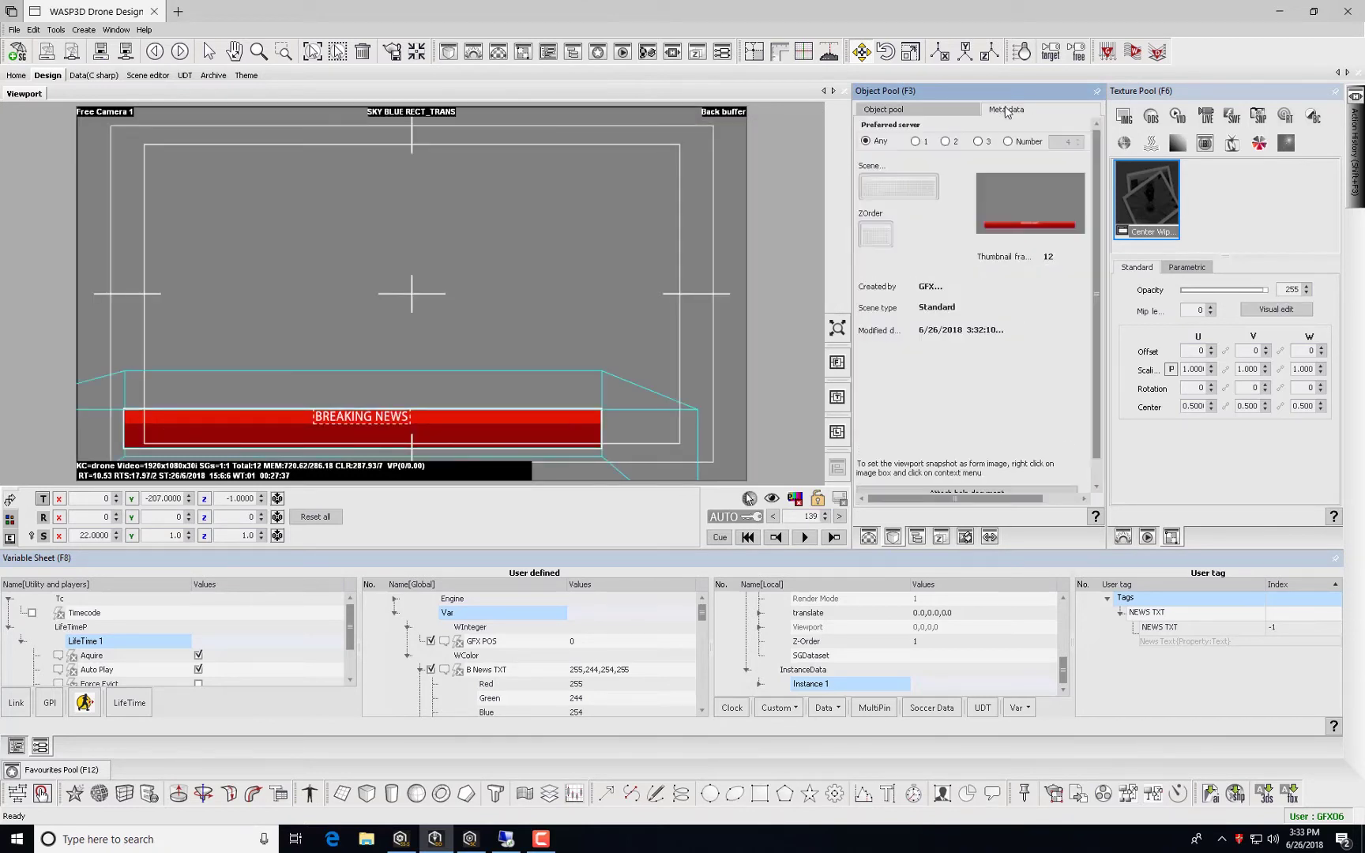
{"action": "left_click", "coordinate": [872, 235]}
{"action": "left_click", "coordinate": [912, 112]}
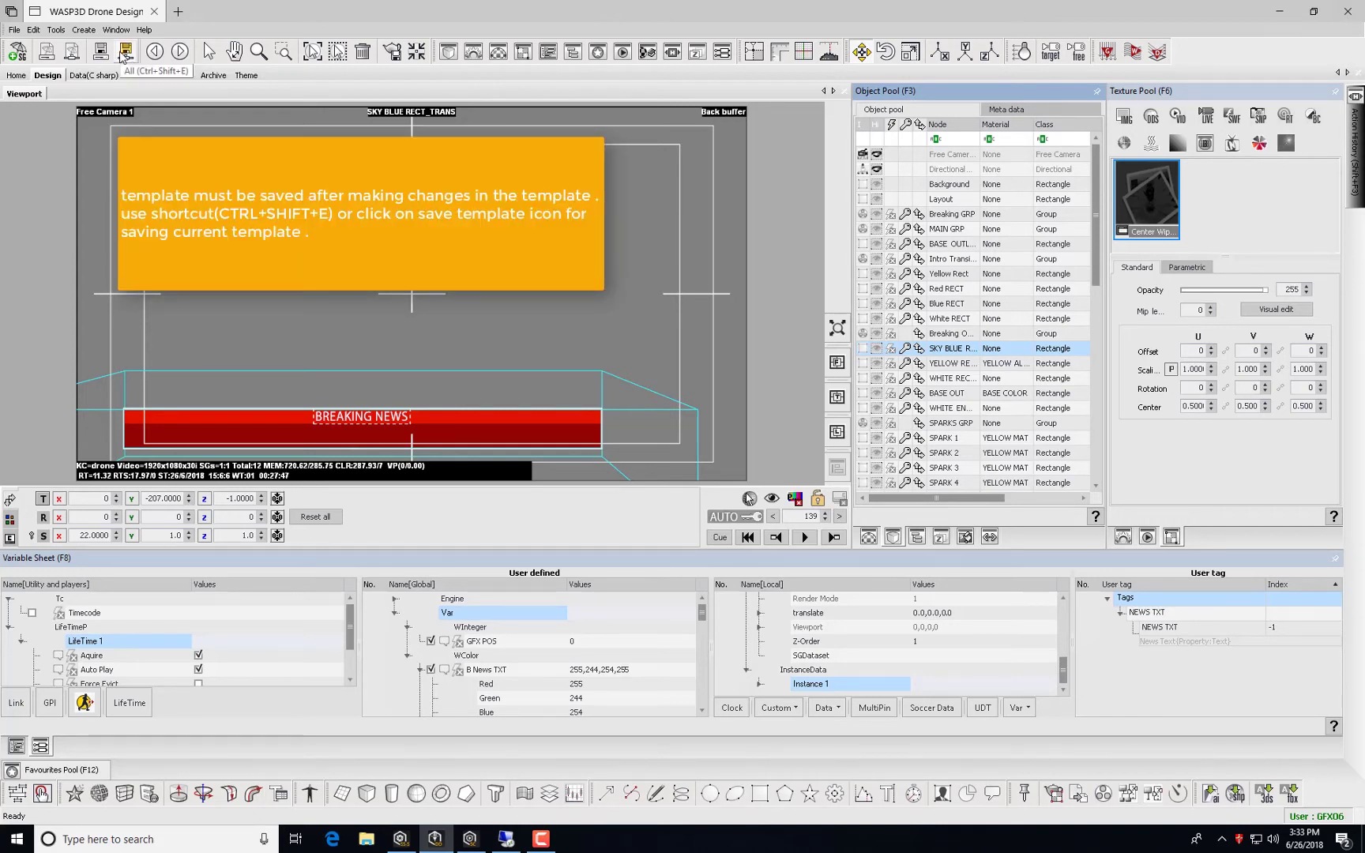
{"action": "left_click", "coordinate": [124, 52]}
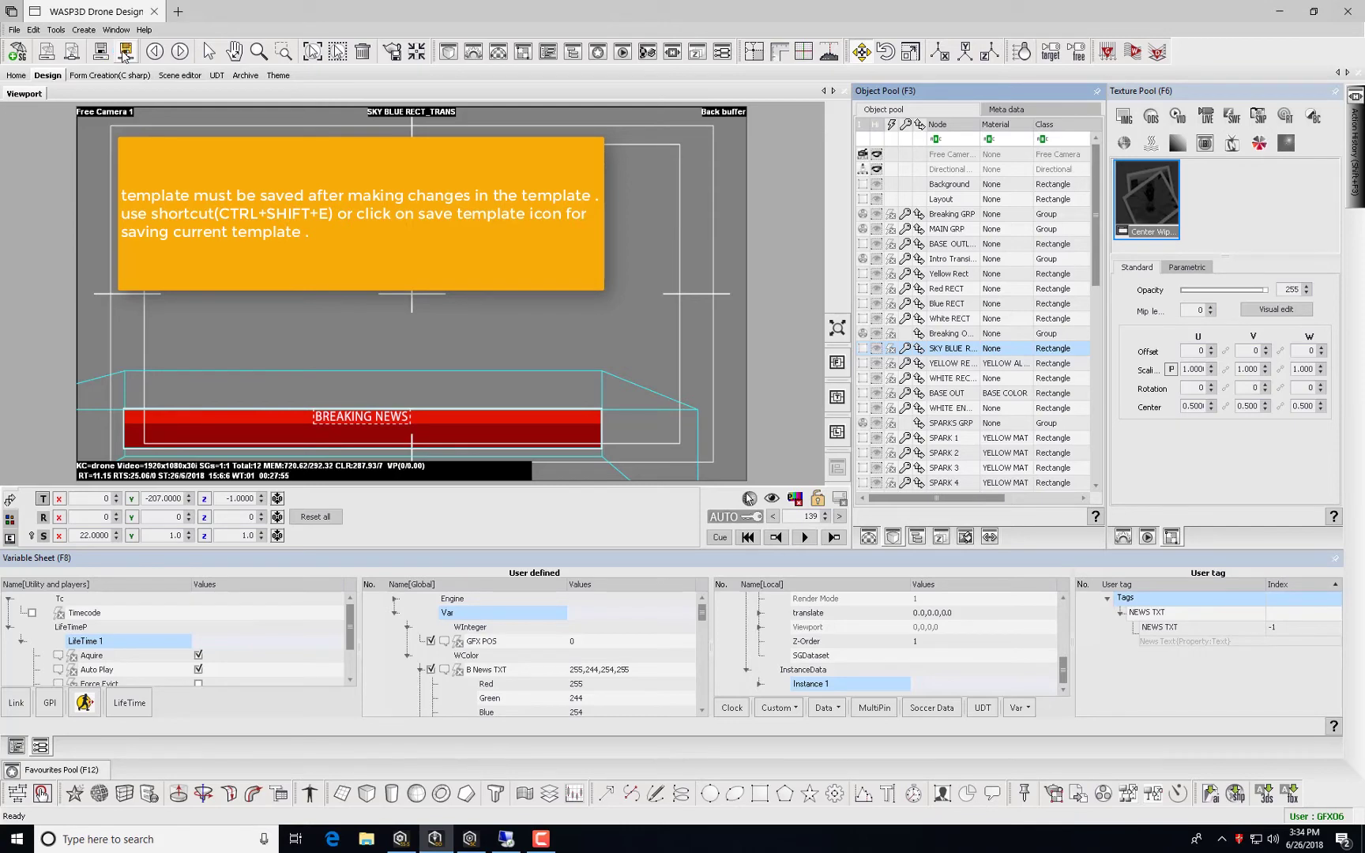
Open name band.wsp from the recent scenes page, then cue and play its ANCHOR NAME lower third.
{"action": "left_click", "coordinate": [16, 75]}
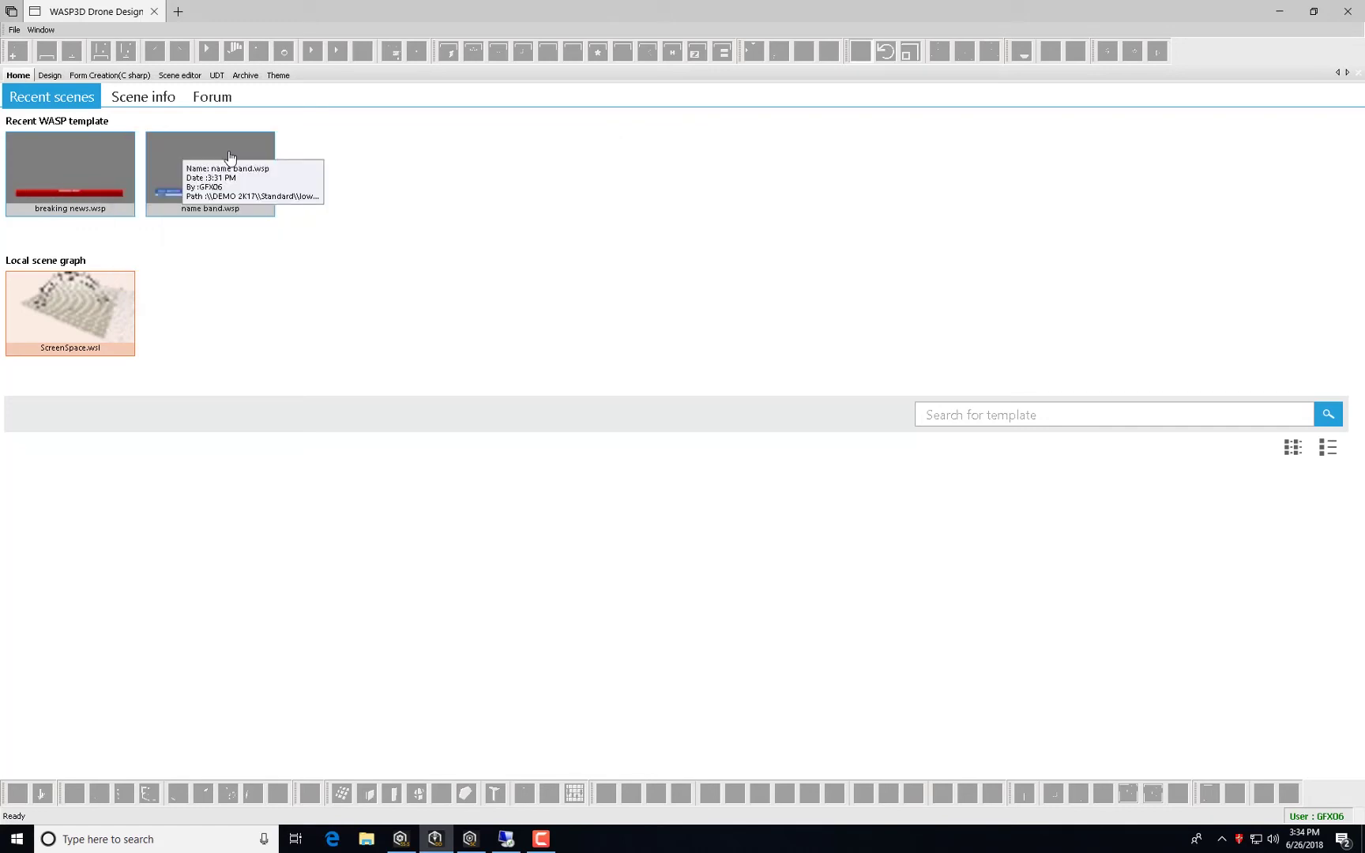
{"action": "double_click", "coordinate": [230, 156]}
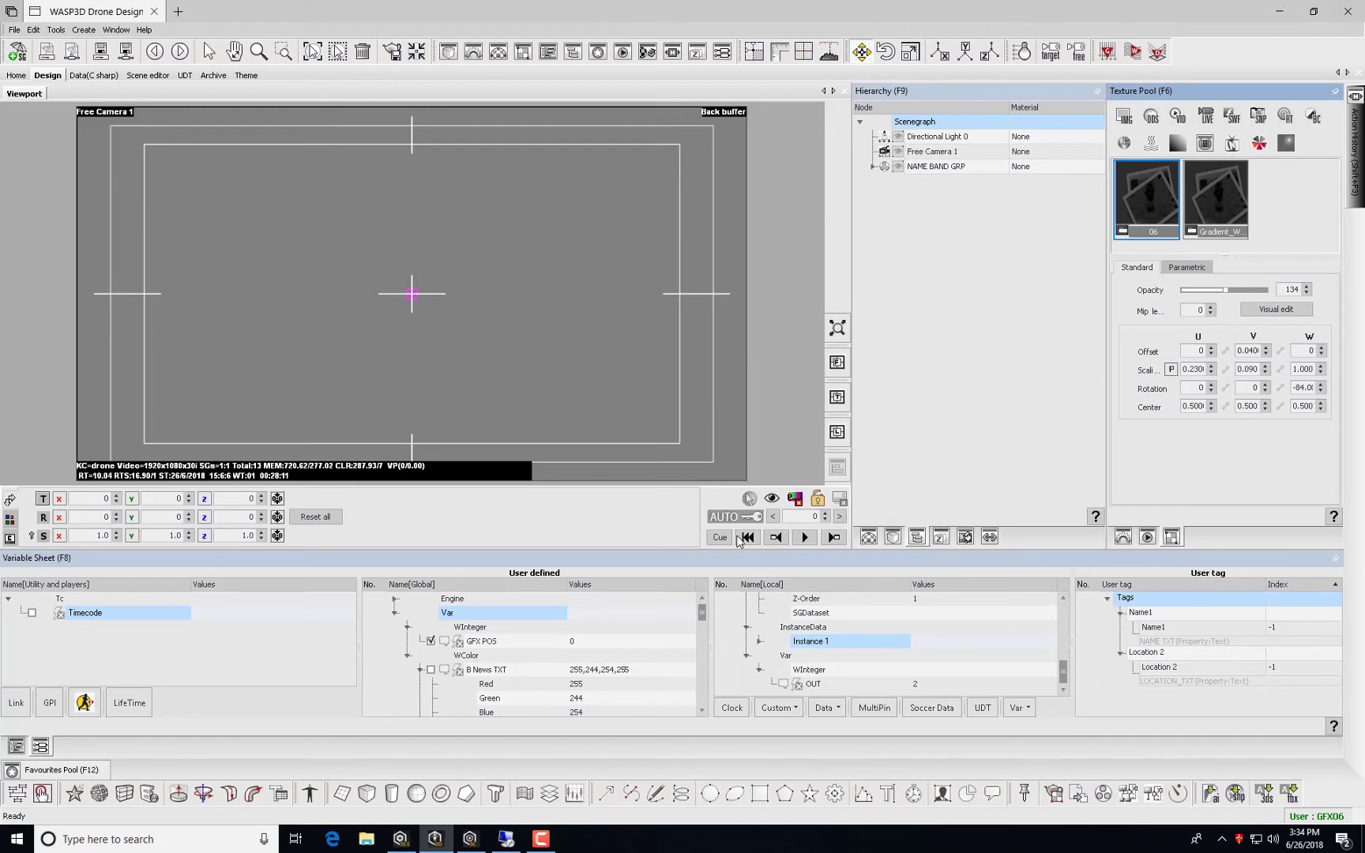
{"action": "left_click", "coordinate": [721, 538]}
{"action": "left_click", "coordinate": [806, 538]}
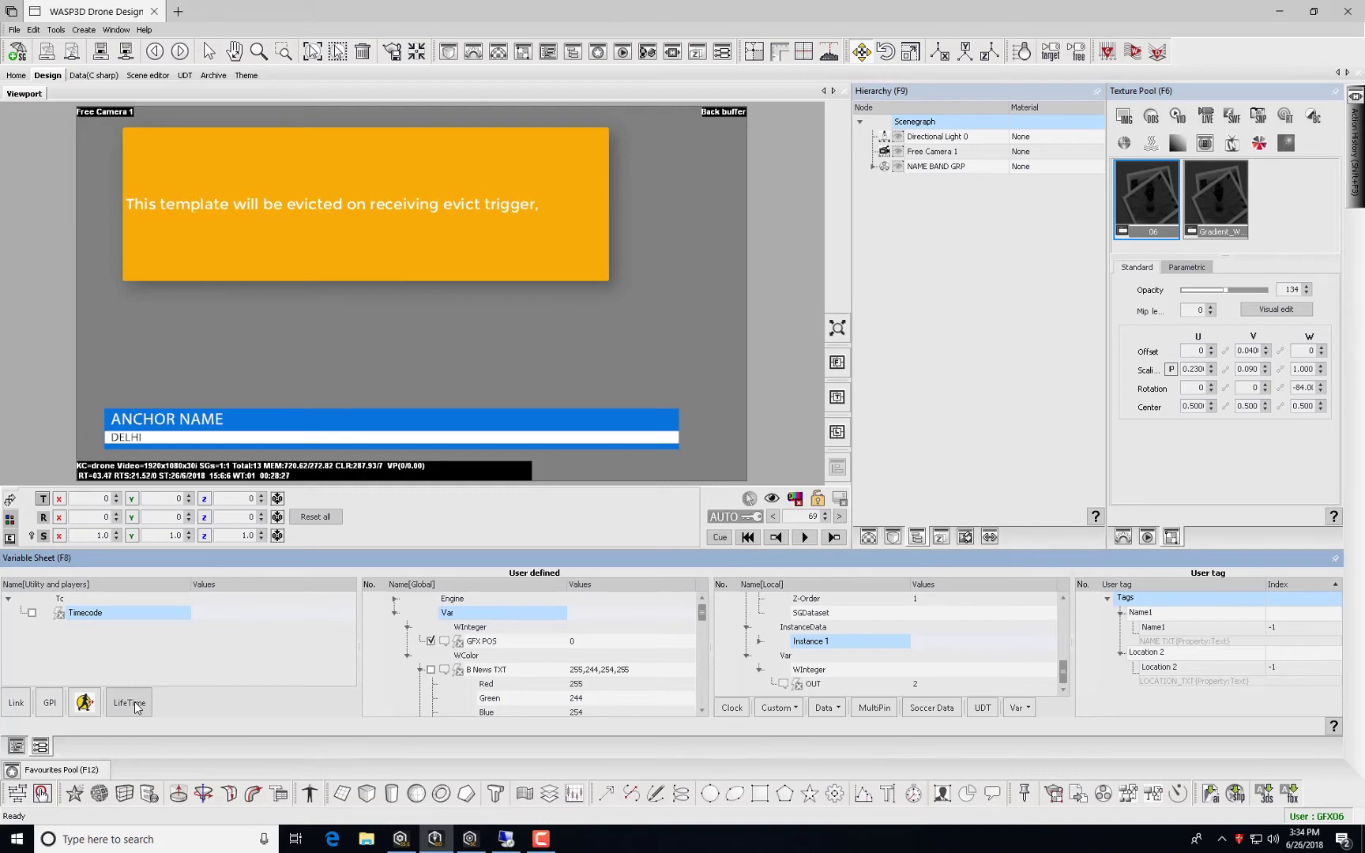
Add a LifeTime 1 add-in to name band with Auto play and Release enabled.
{"action": "left_click", "coordinate": [135, 702]}
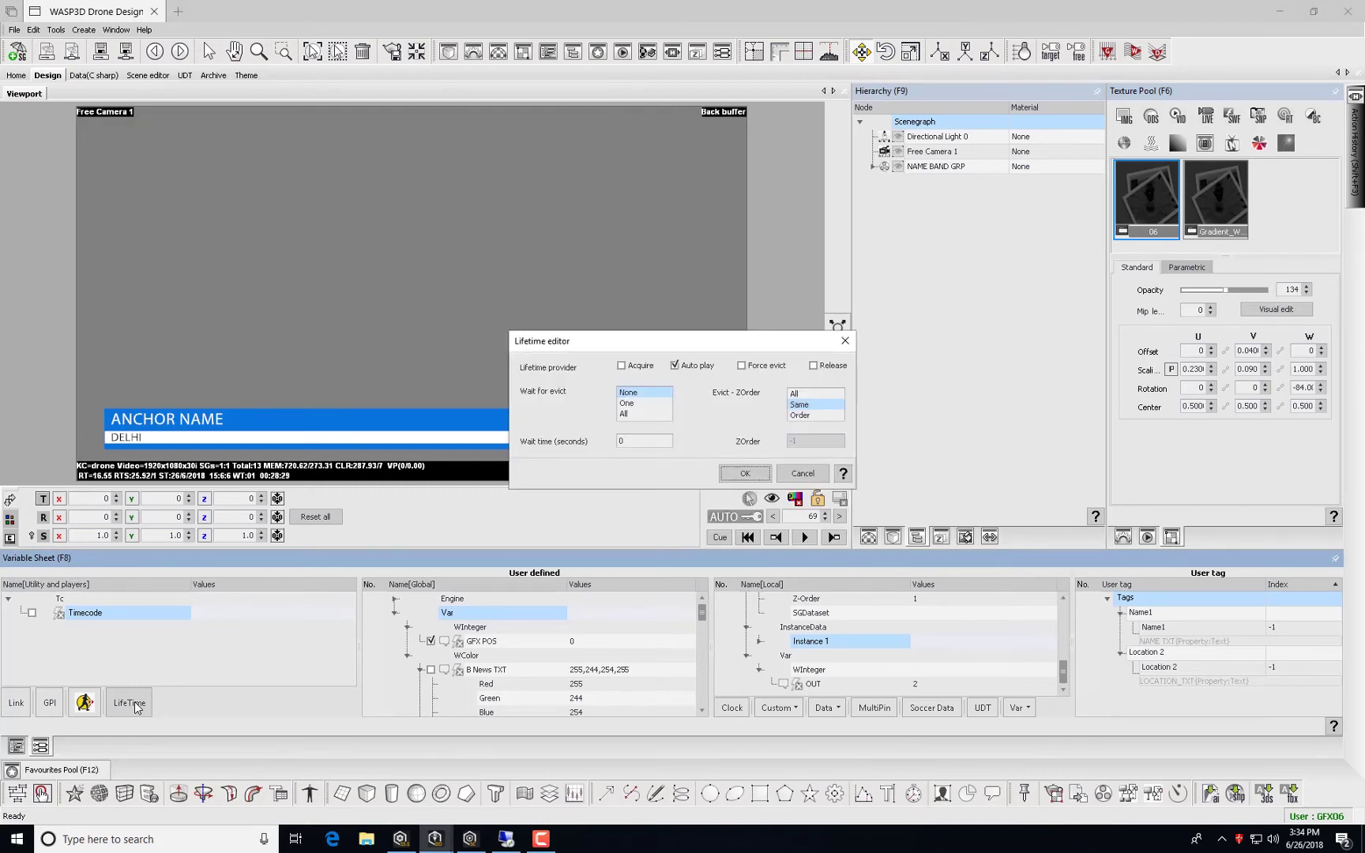
{"action": "left_click", "coordinate": [823, 368]}
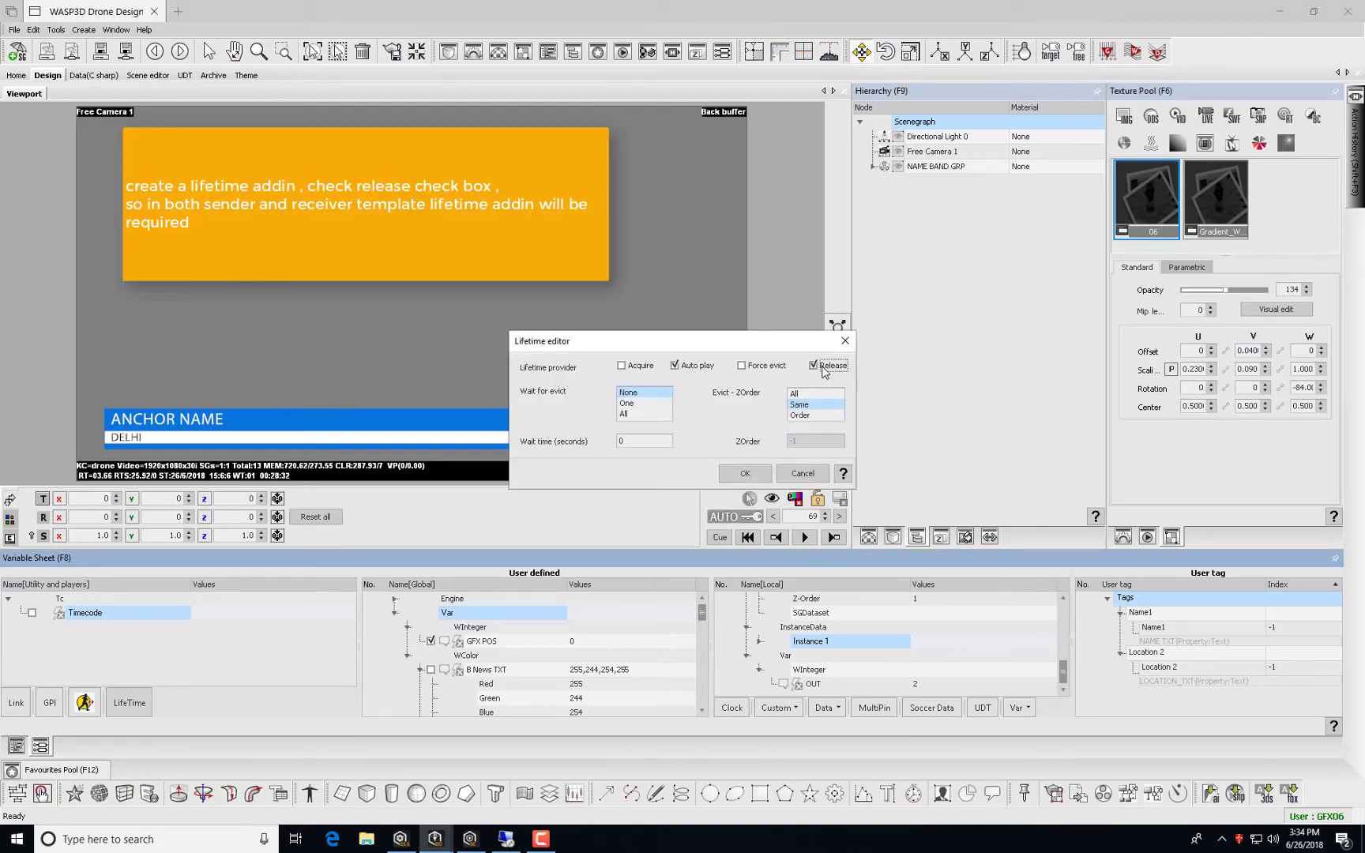
{"action": "left_click", "coordinate": [751, 477]}
{"action": "left_click", "coordinate": [752, 476]}
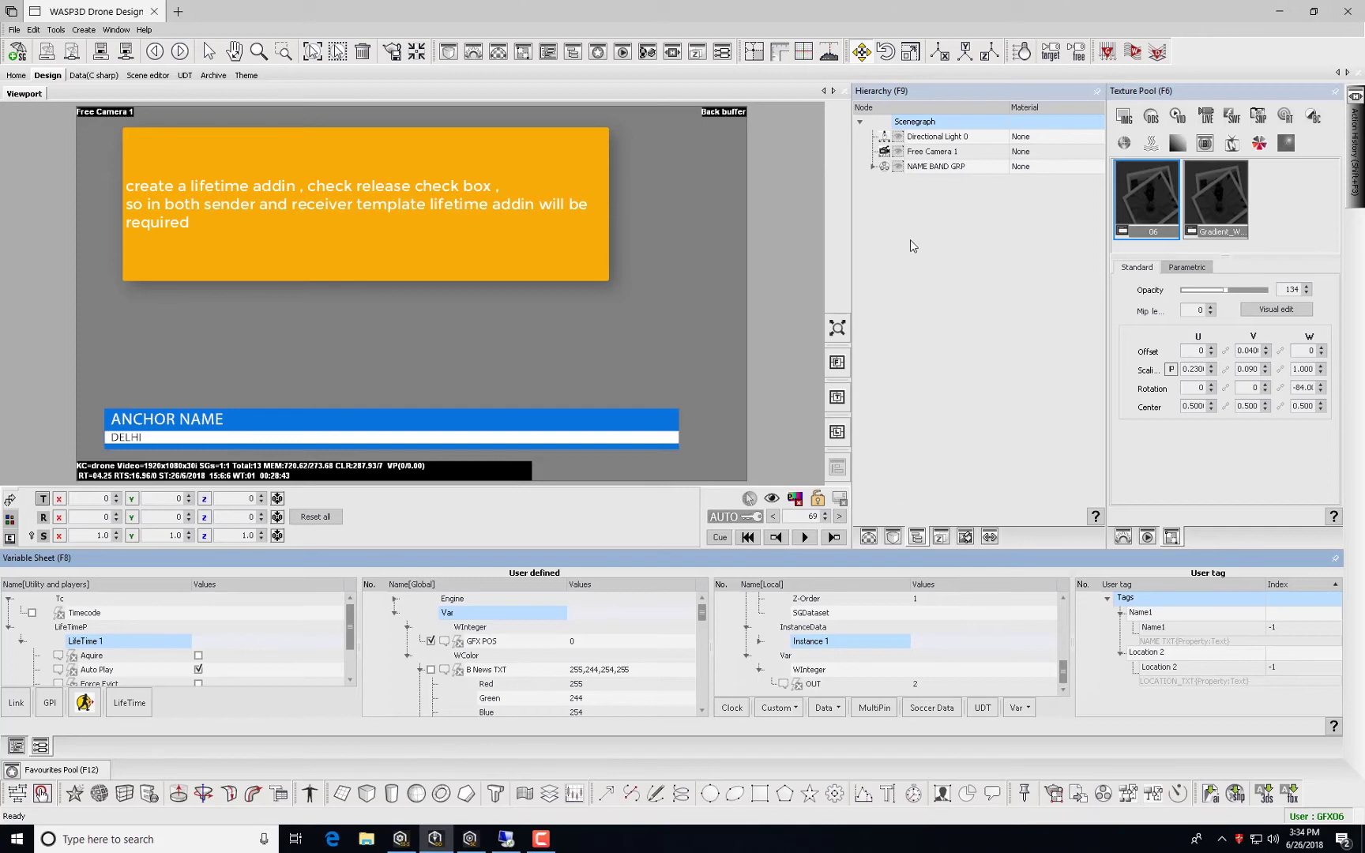
{"action": "left_click", "coordinate": [942, 126]}
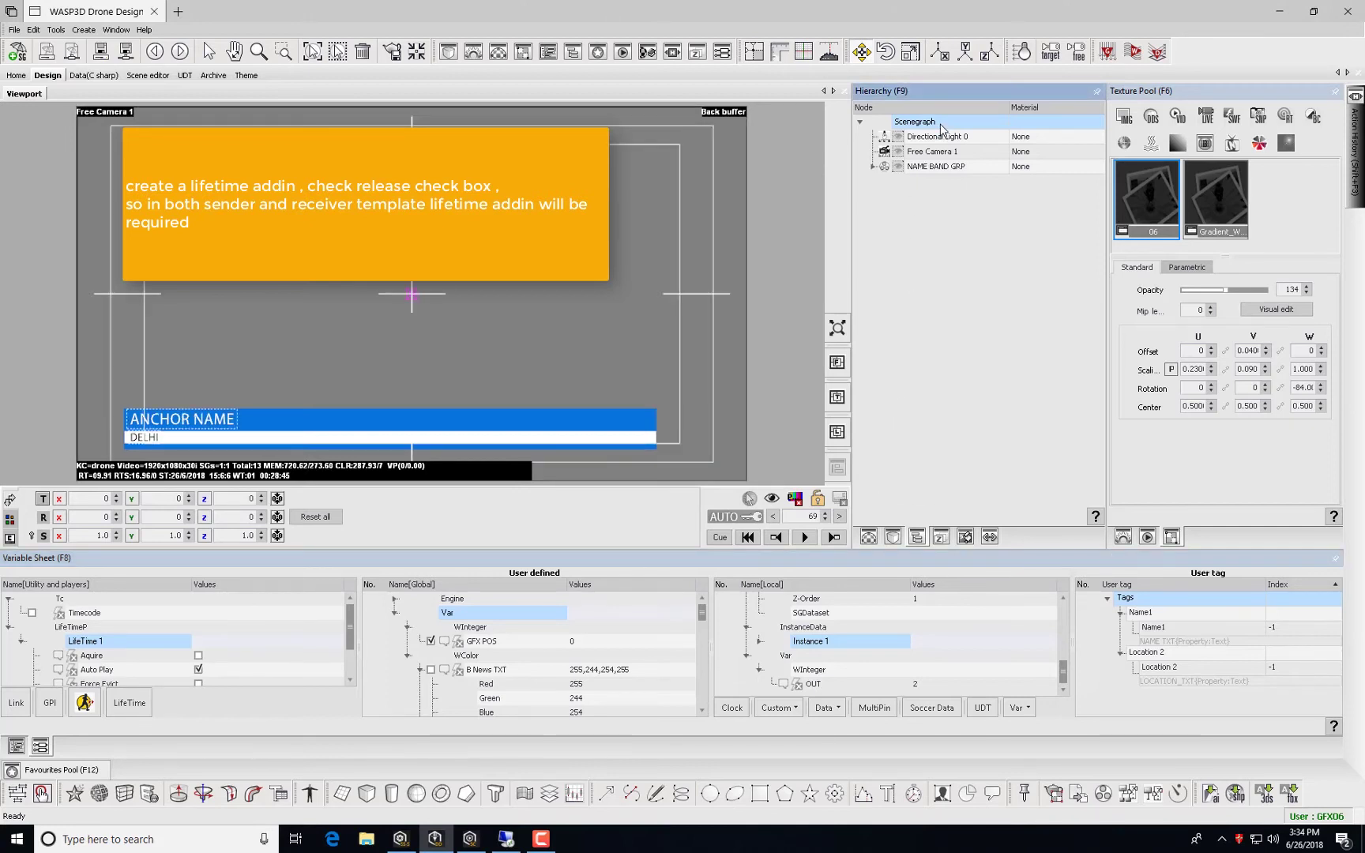
Give the Scenegraph an On Evict event action Play_0 that plays the Default track.
{"action": "right_click", "coordinate": [943, 126]}
{"action": "mouse_move", "coordinate": [960, 149]}
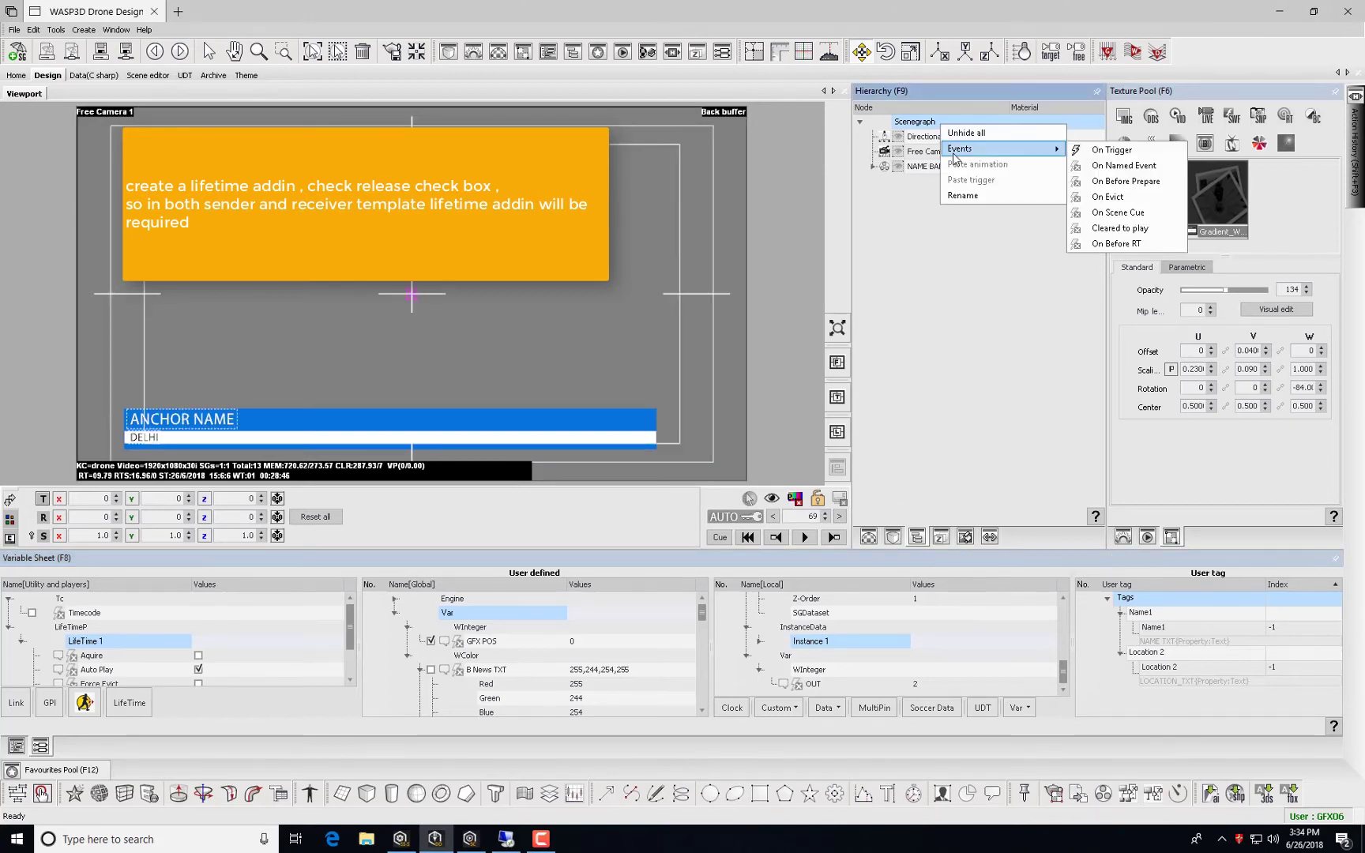
{"action": "left_click", "coordinate": [1122, 199]}
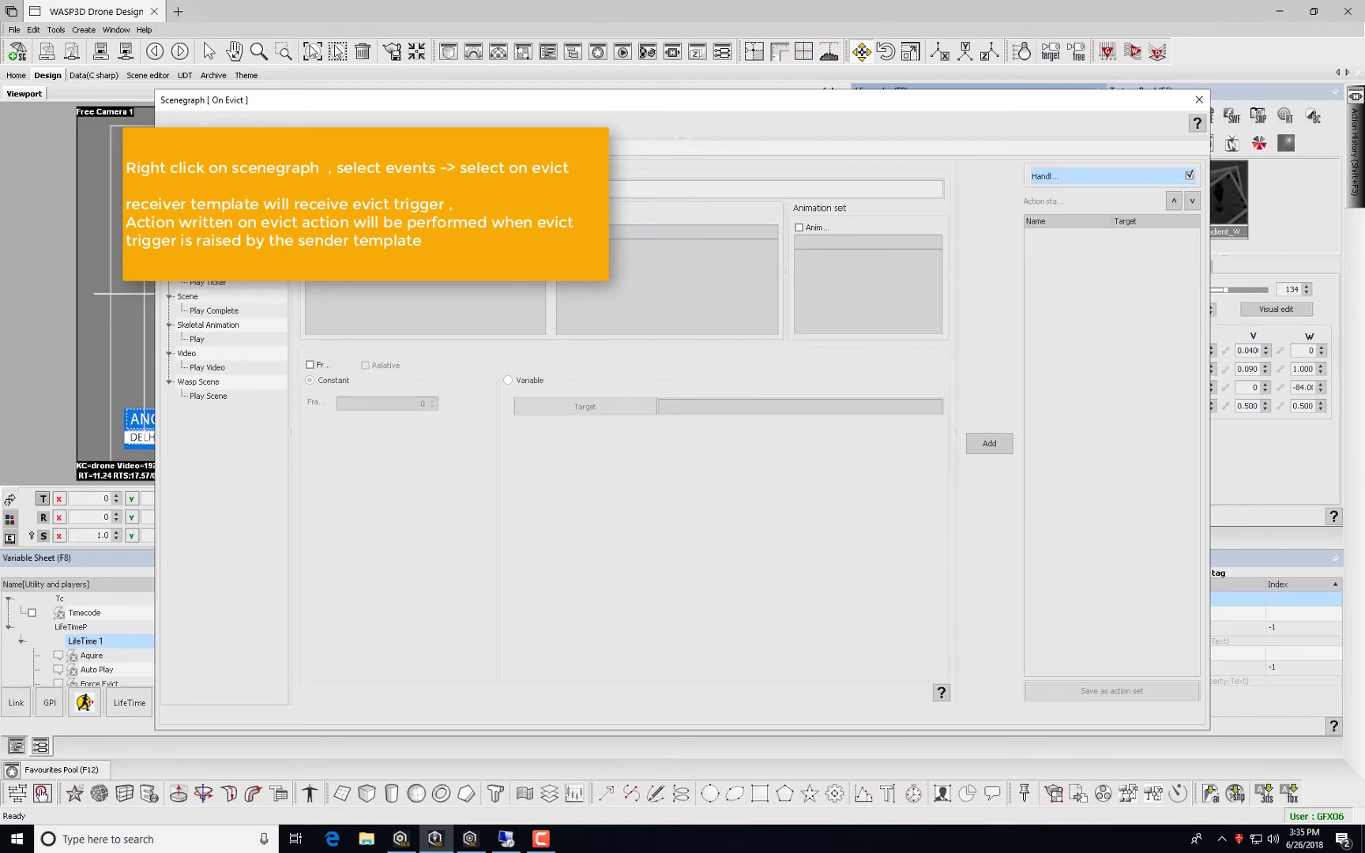
{"action": "left_click", "coordinate": [988, 445]}
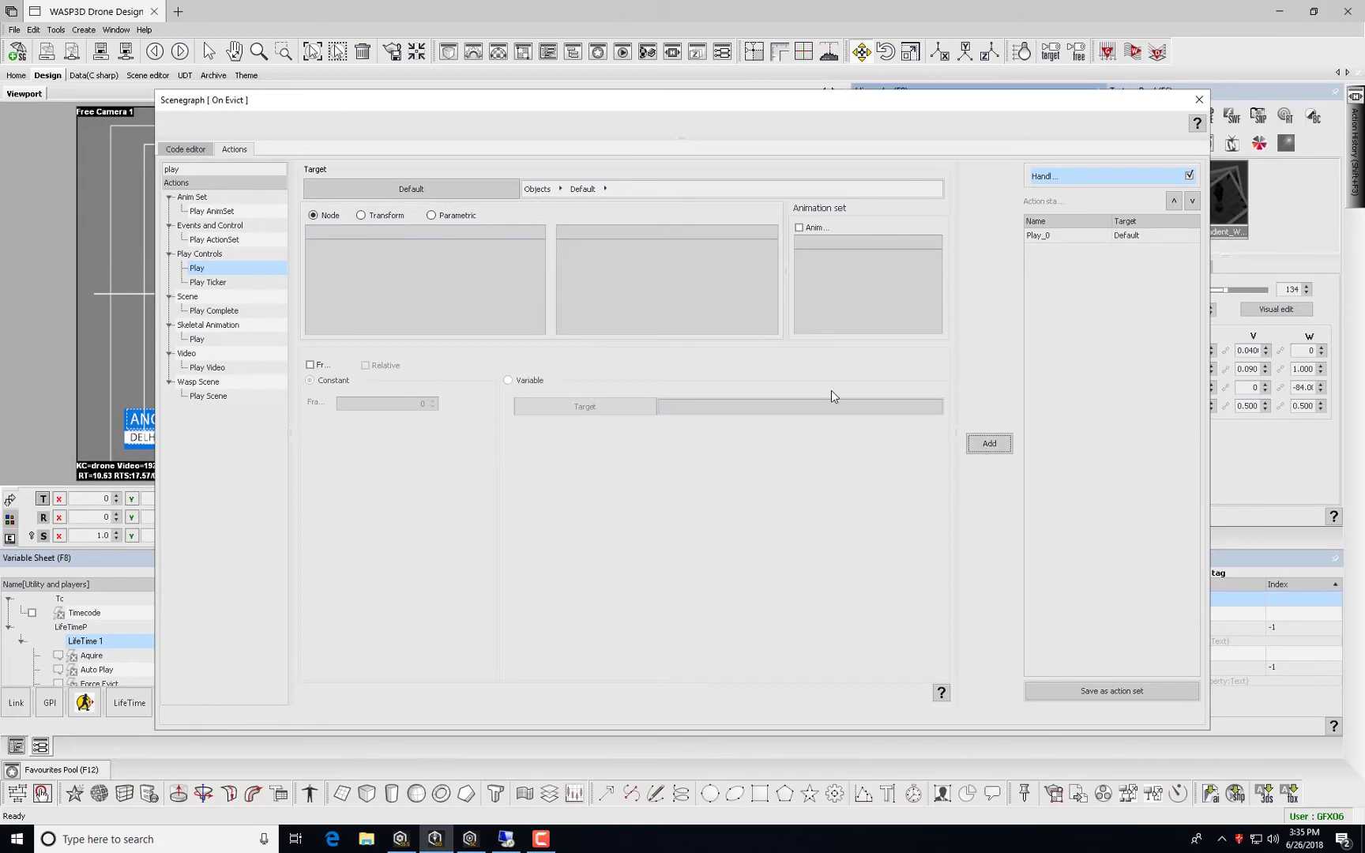
{"action": "left_click", "coordinate": [1199, 101]}
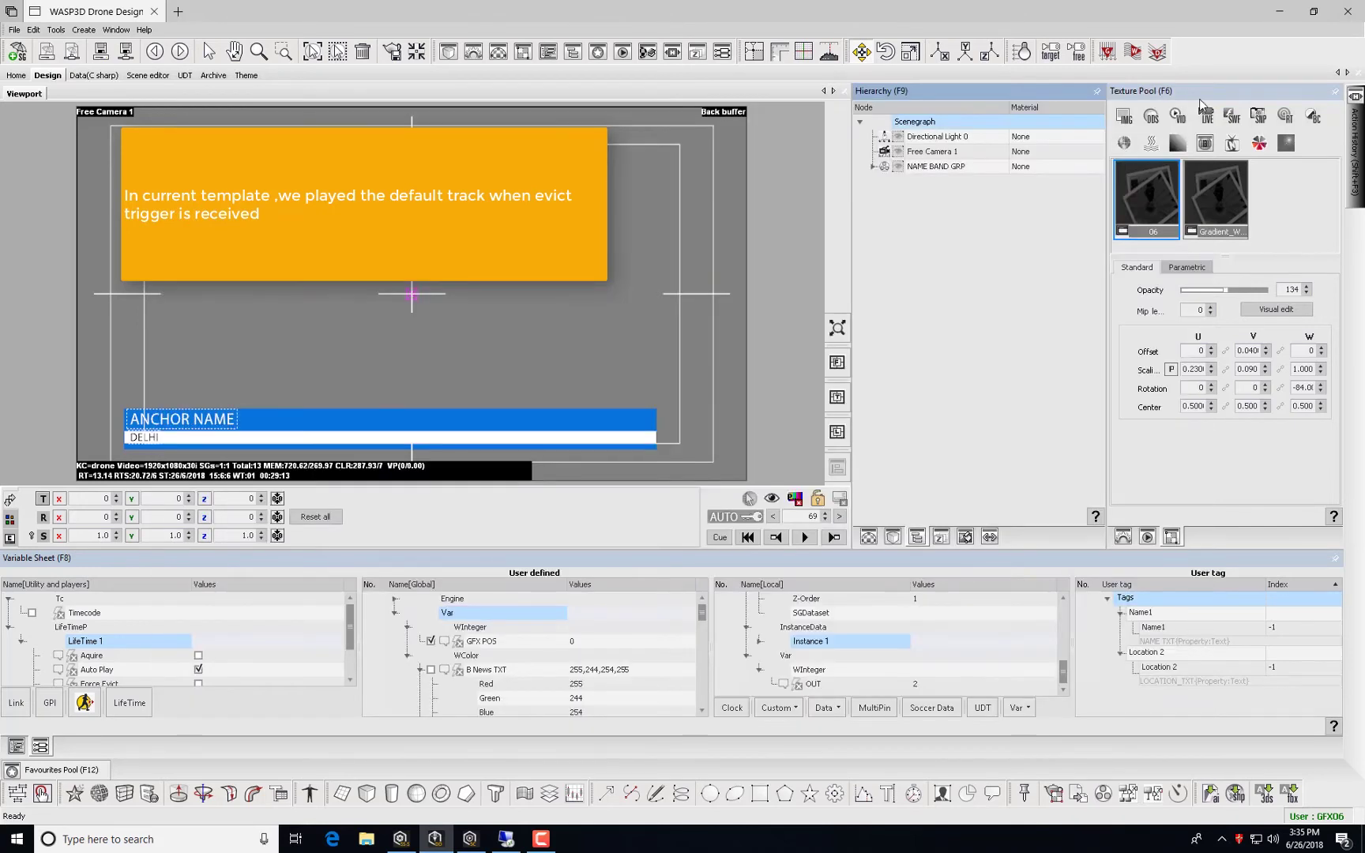
{"action": "left_click", "coordinate": [893, 538]}
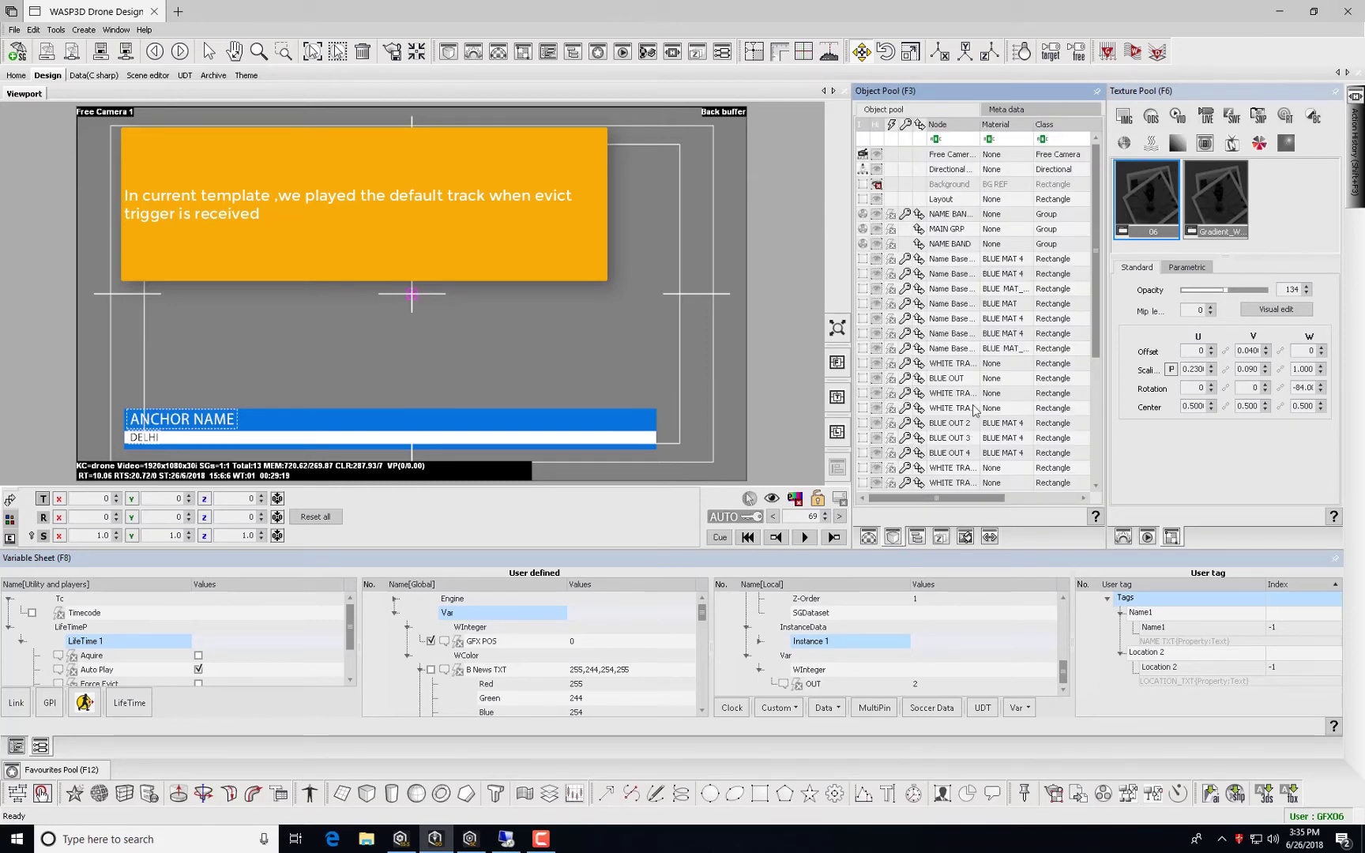
Enter ZOrder 2 in the name band meta data and save the template.
{"action": "left_click", "coordinate": [1005, 110]}
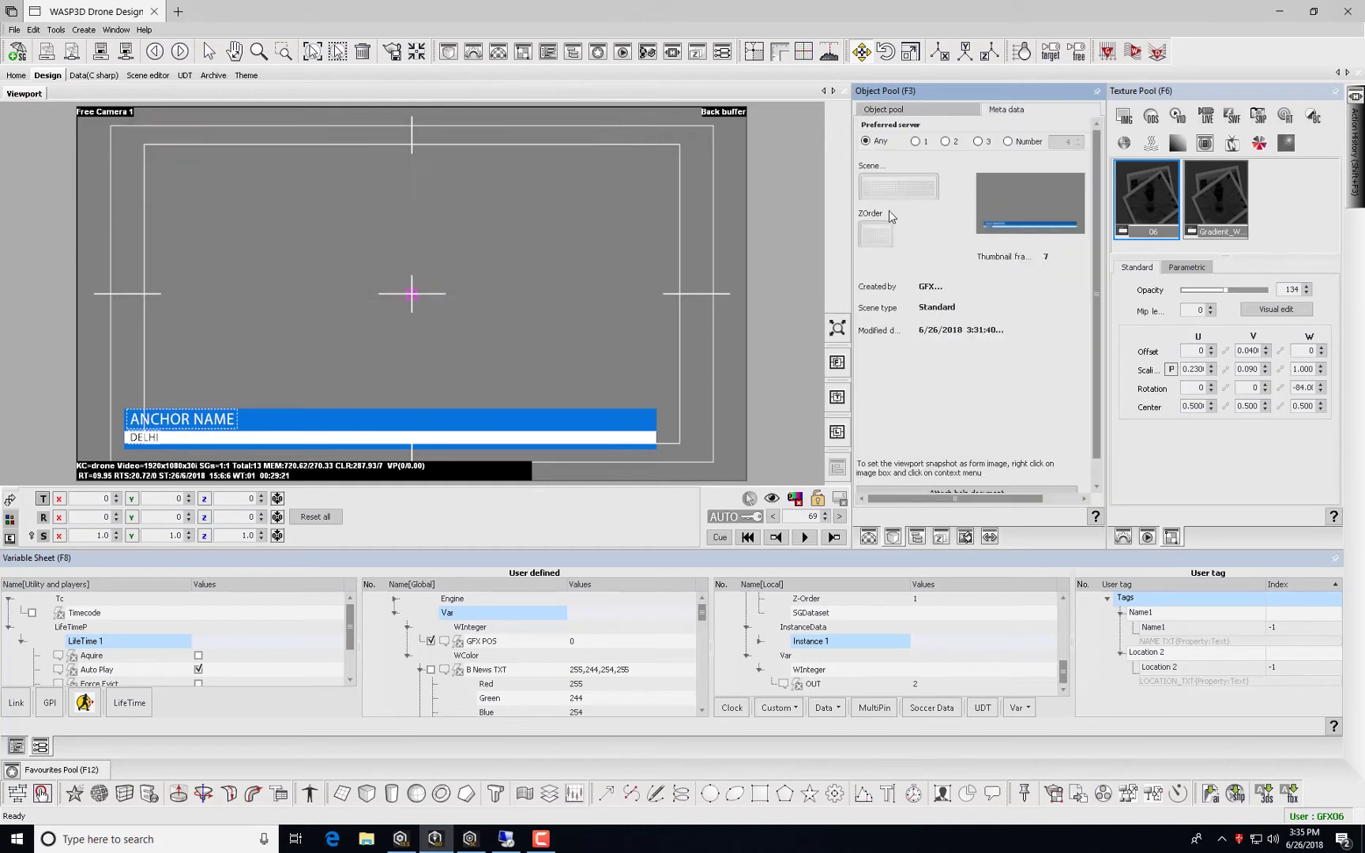
{"action": "type", "text": "2"}
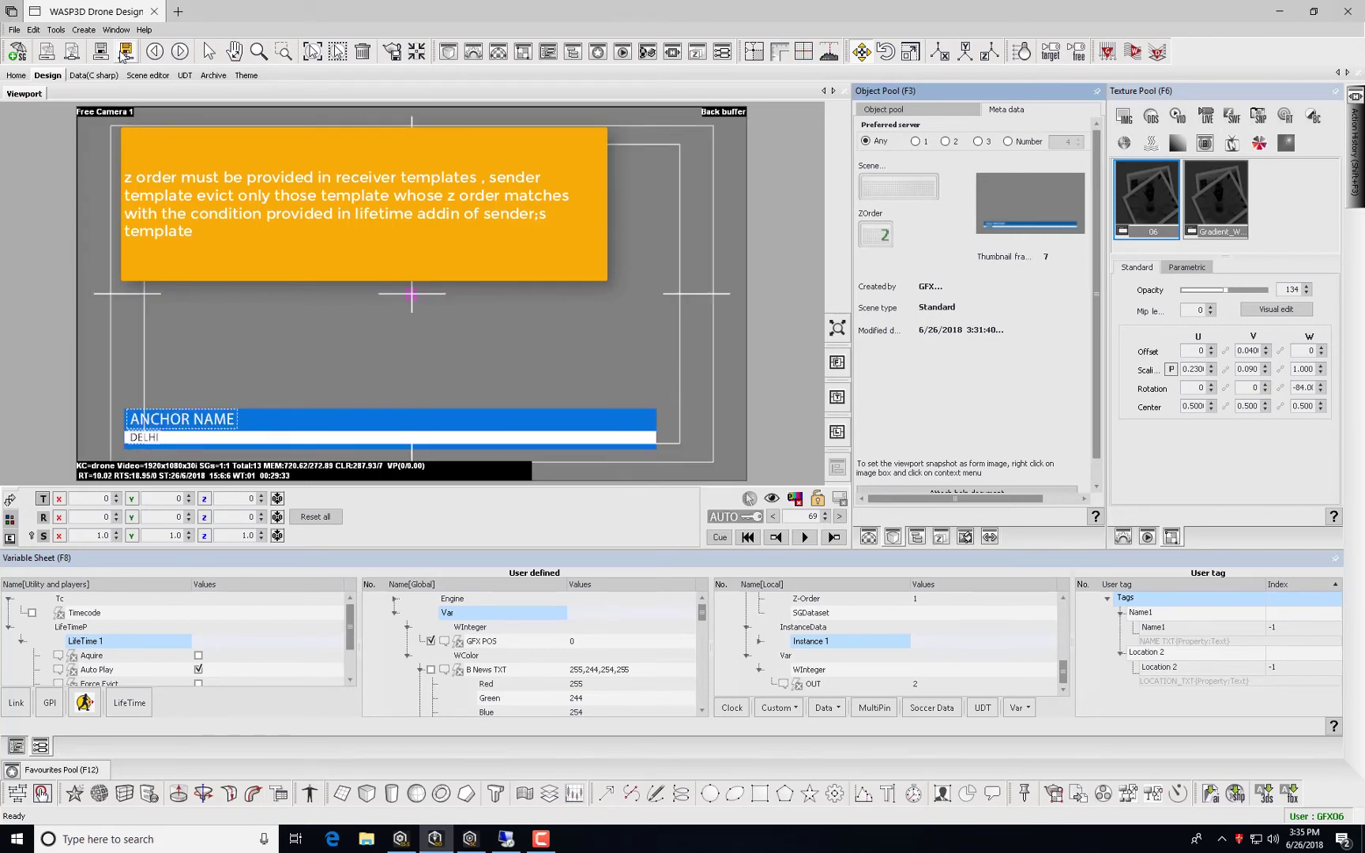
{"action": "left_click", "coordinate": [125, 52]}
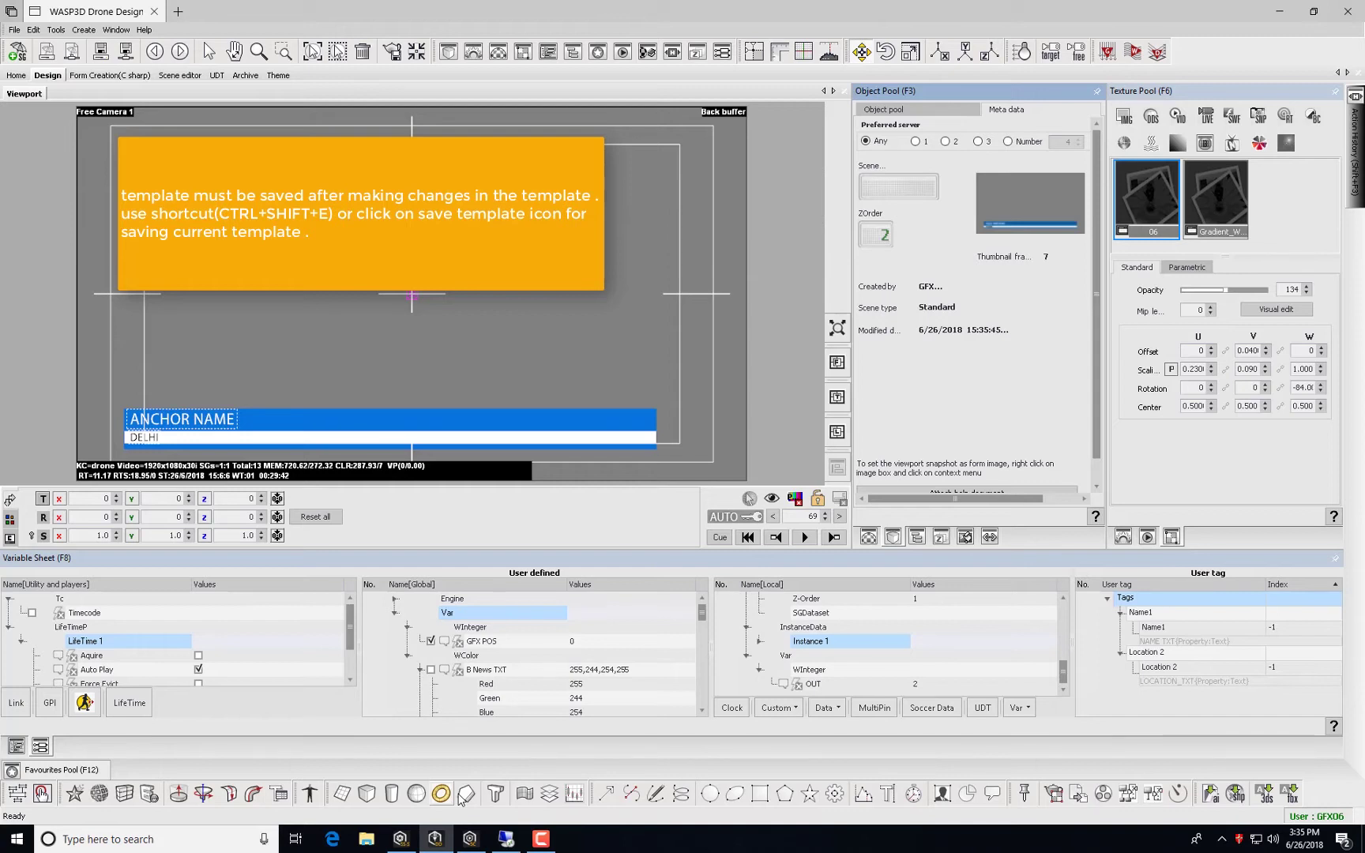
Bring up Sting Client and Sting Server, then open the Playlist Pool.
{"action": "left_click", "coordinate": [471, 841]}
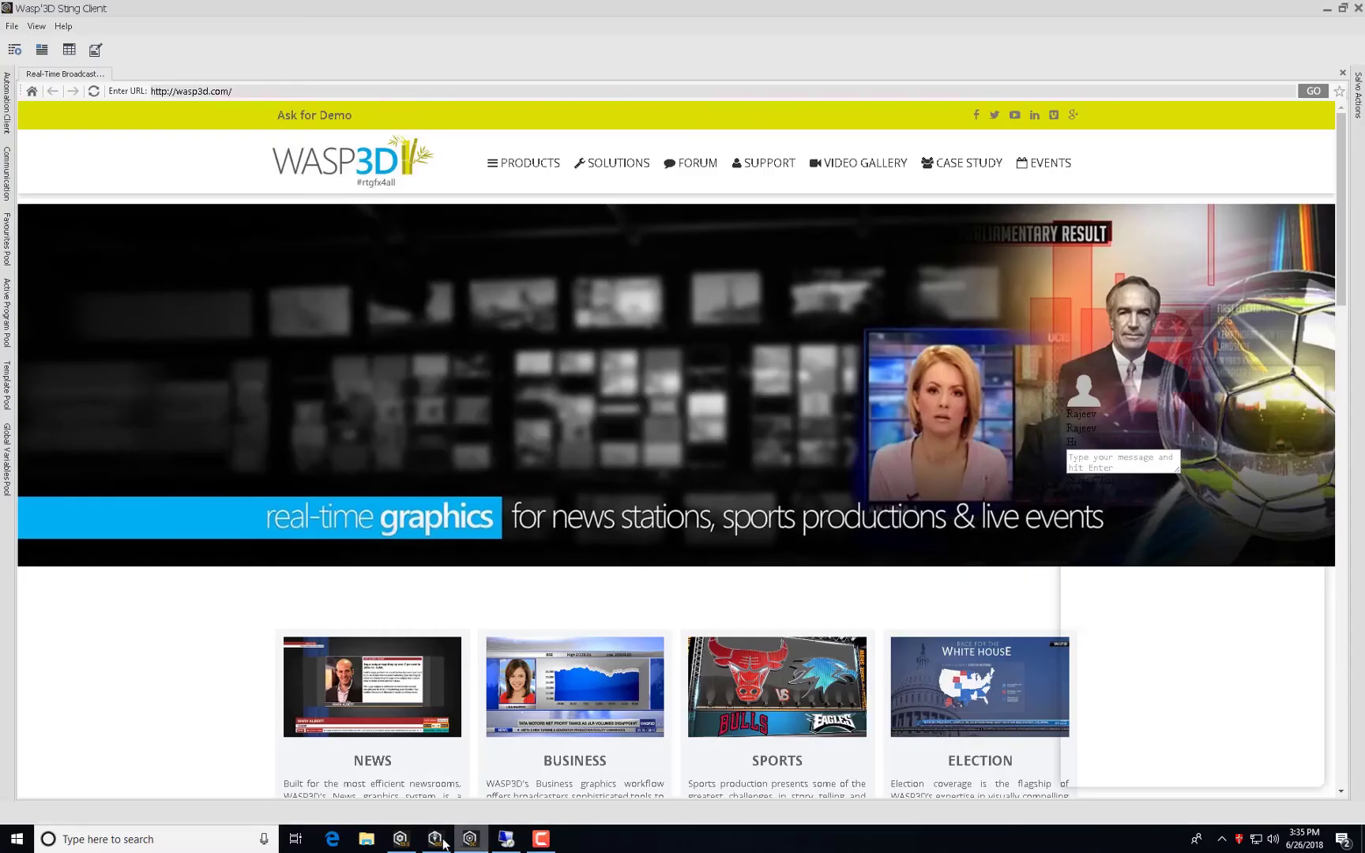
{"action": "left_click", "coordinate": [400, 838]}
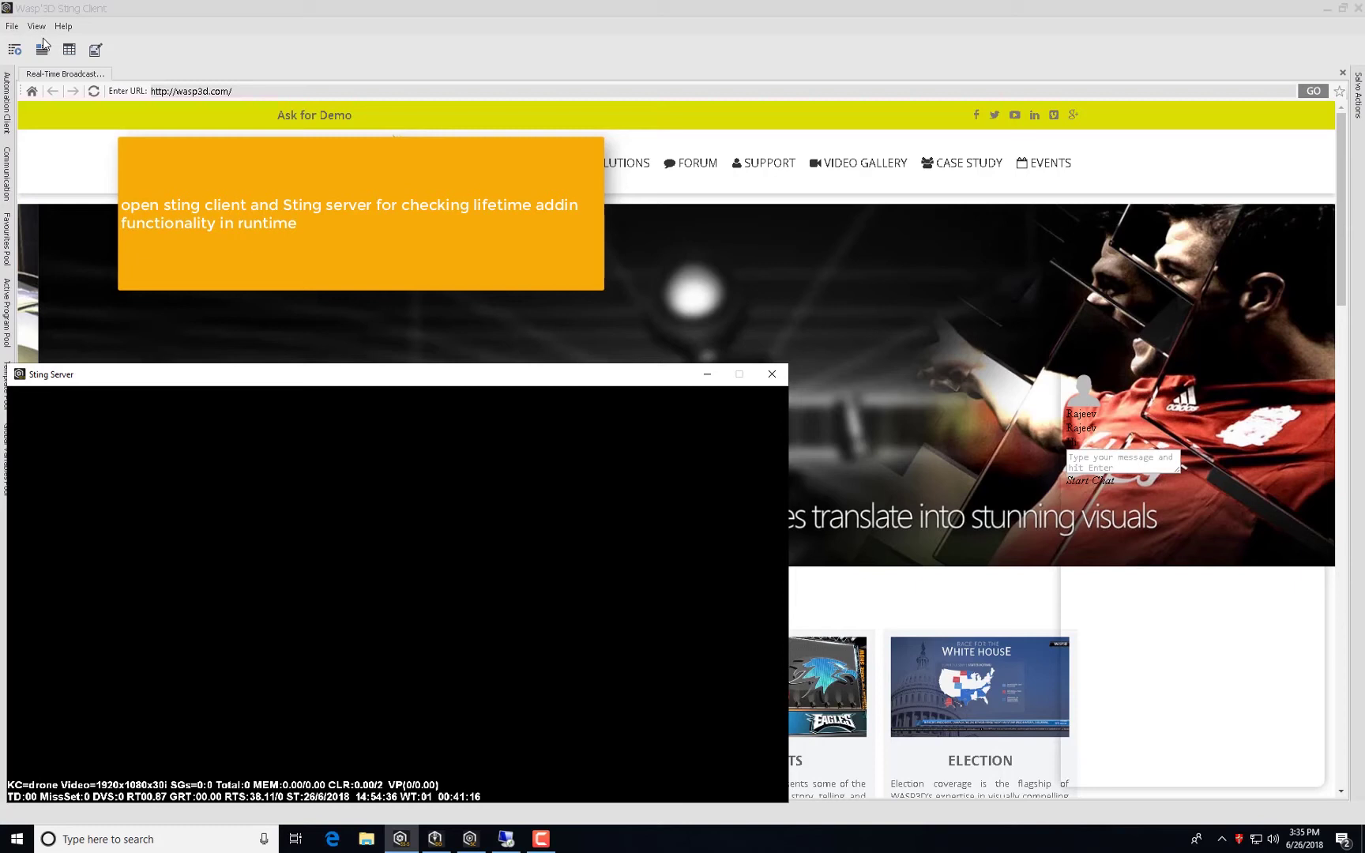
{"action": "left_click", "coordinate": [14, 49]}
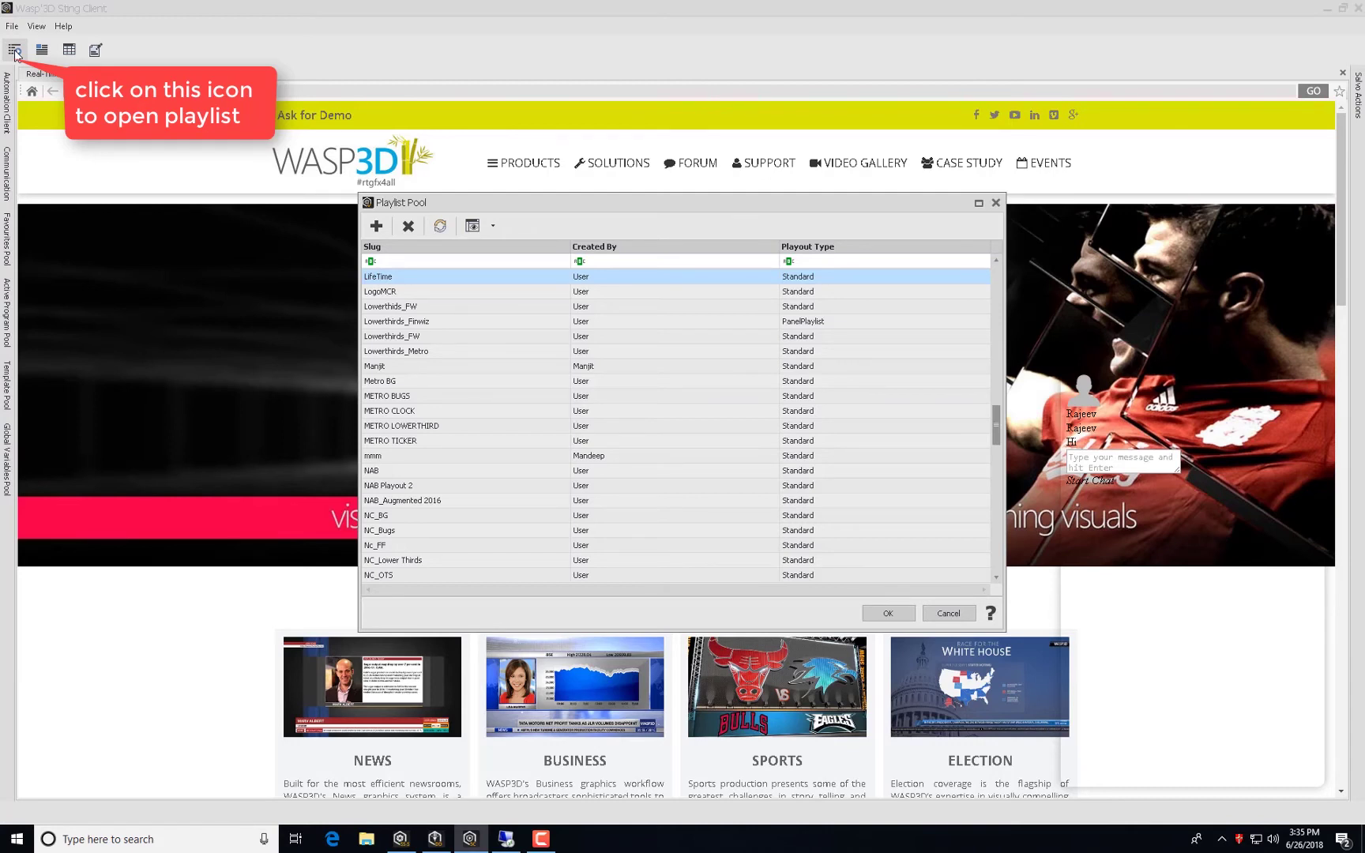
Create a Standard playlist named 'lifetime addin' in the Playlist Pool.
{"action": "left_click", "coordinate": [376, 226]}
{"action": "left_click", "coordinate": [646, 377]}
{"action": "left_click", "coordinate": [643, 363]}
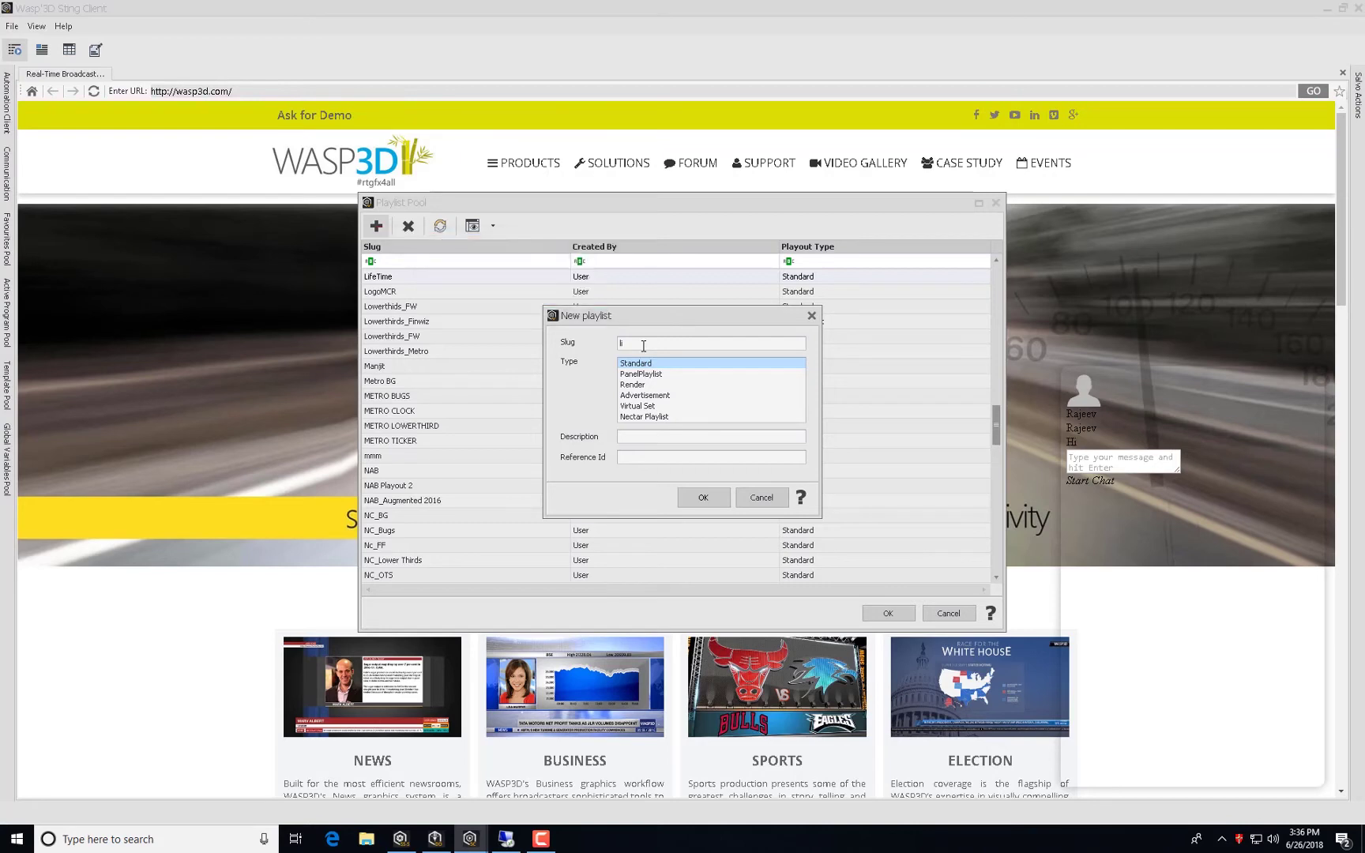
{"action": "type", "text": "fe"}
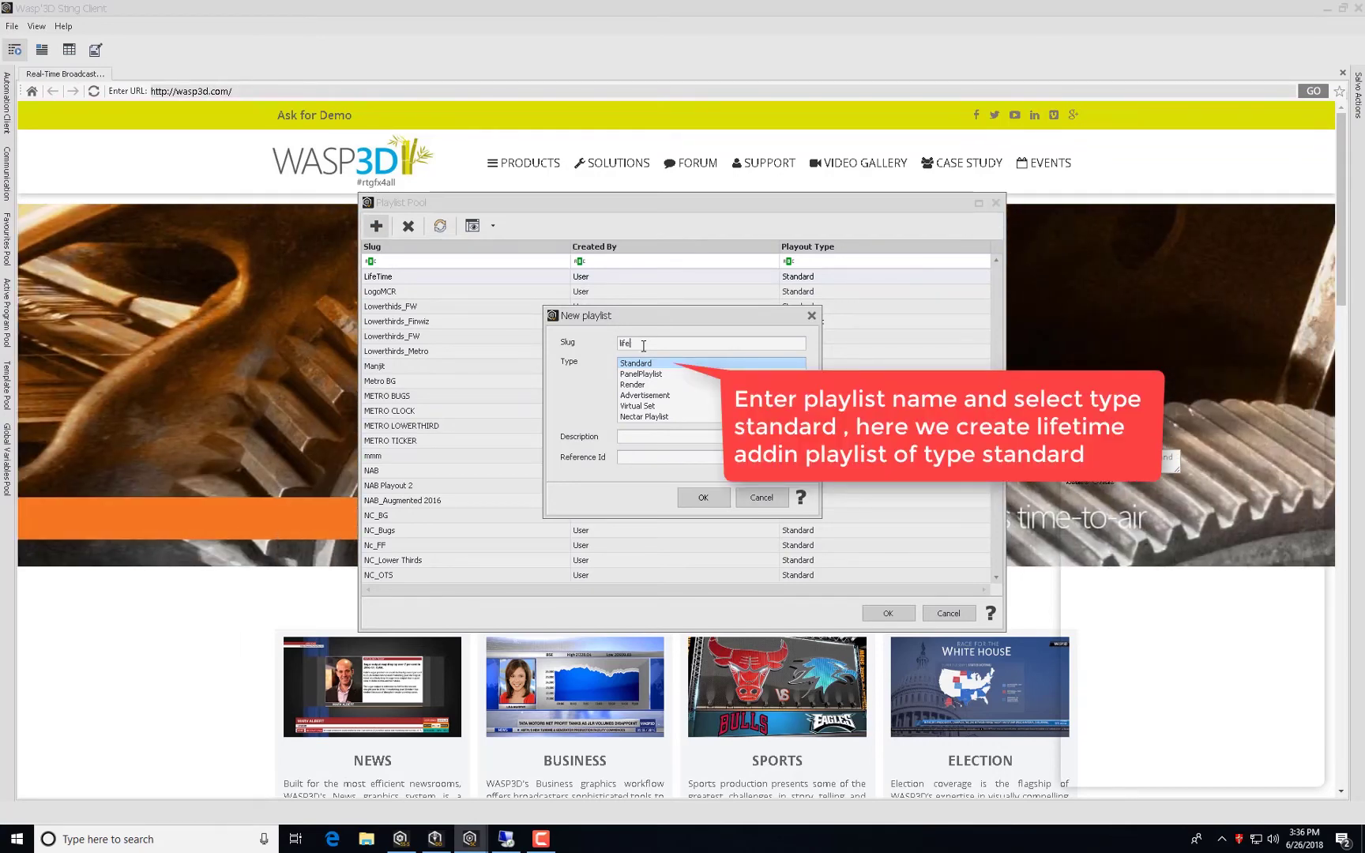
{"action": "type", "text": "time addin"}
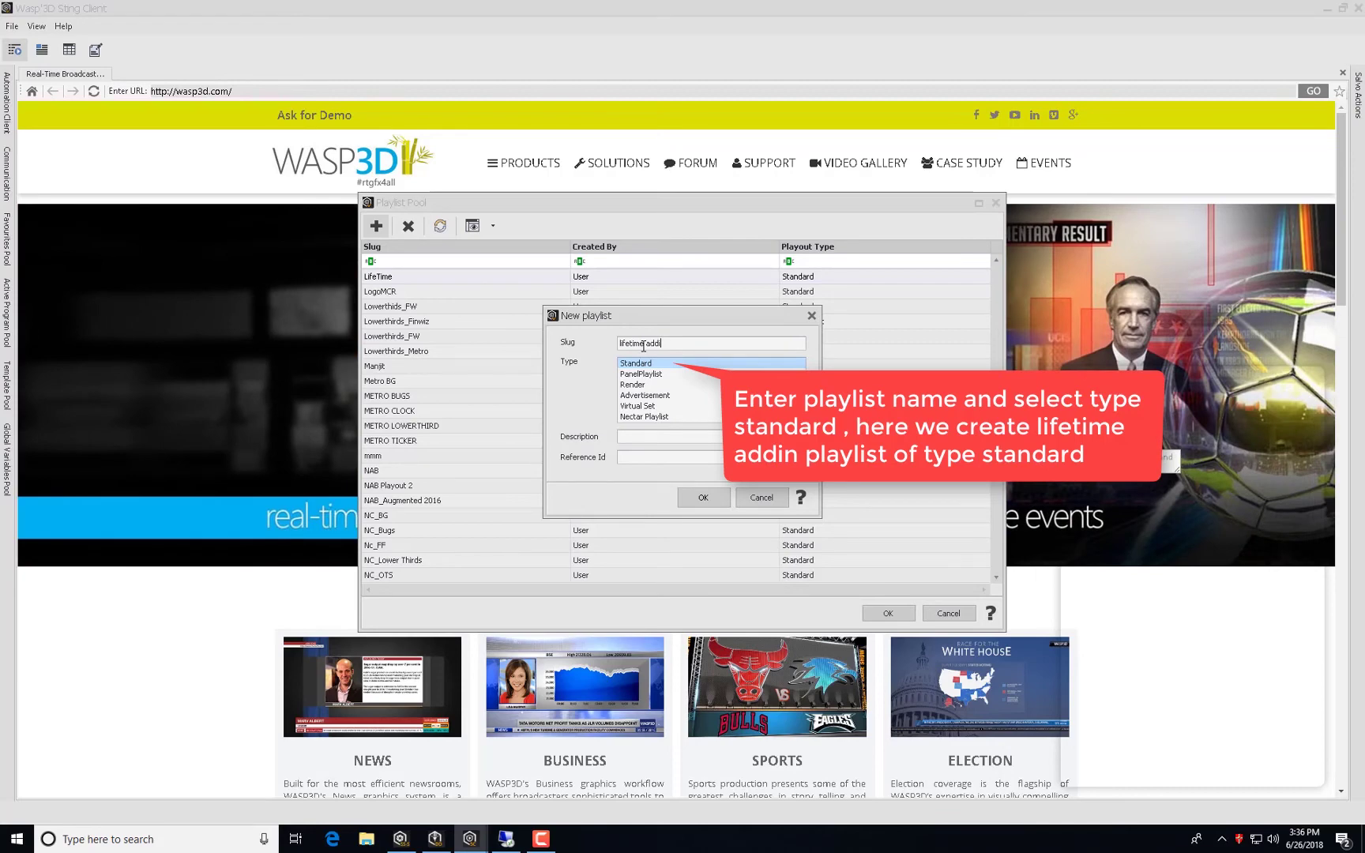
{"action": "left_click", "coordinate": [691, 496]}
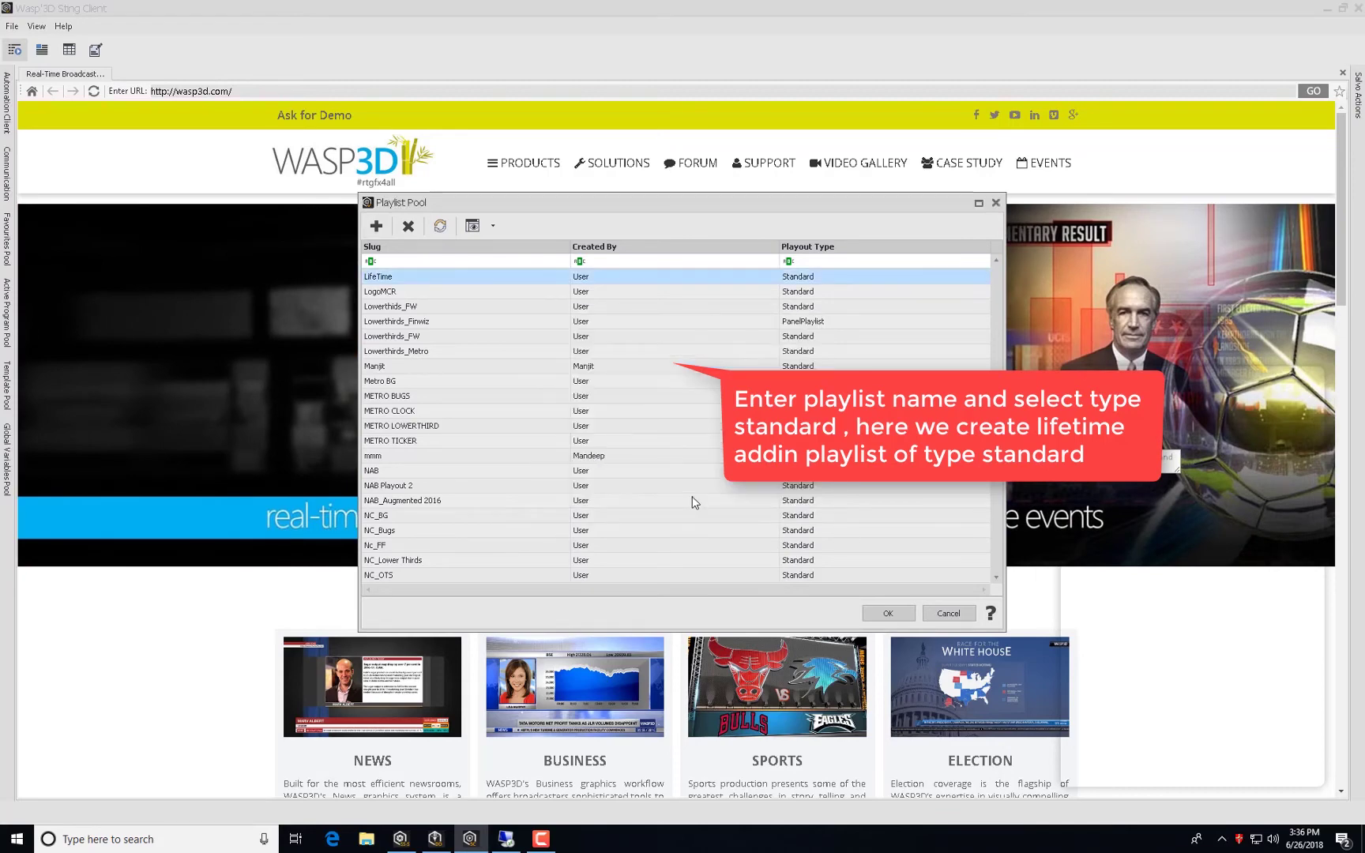
Refresh the pool, filter the Slug by 'life', and select the lifetime addin playlist.
{"action": "left_click", "coordinate": [440, 227]}
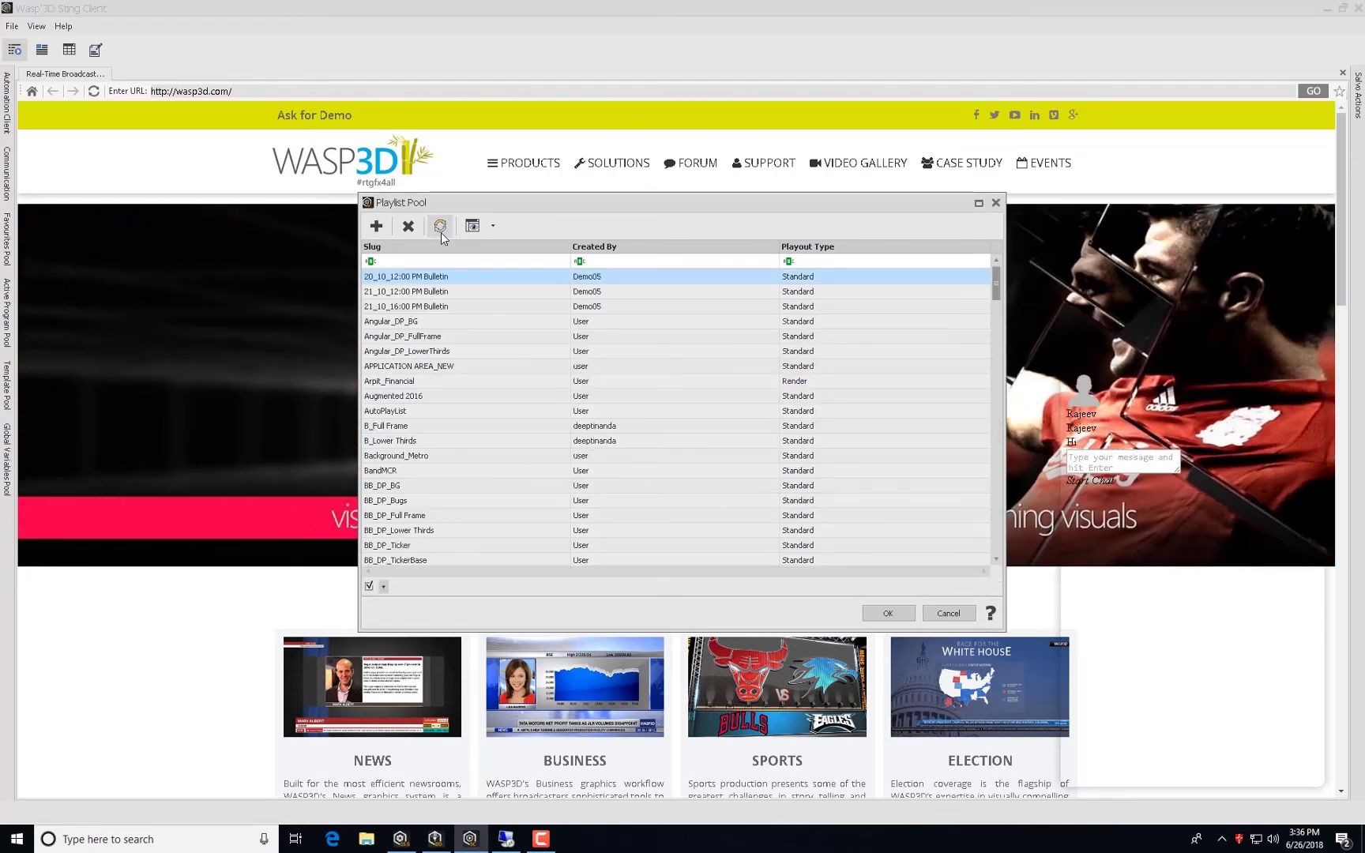
{"action": "left_click", "coordinate": [425, 261]}
{"action": "type", "text": "life"}
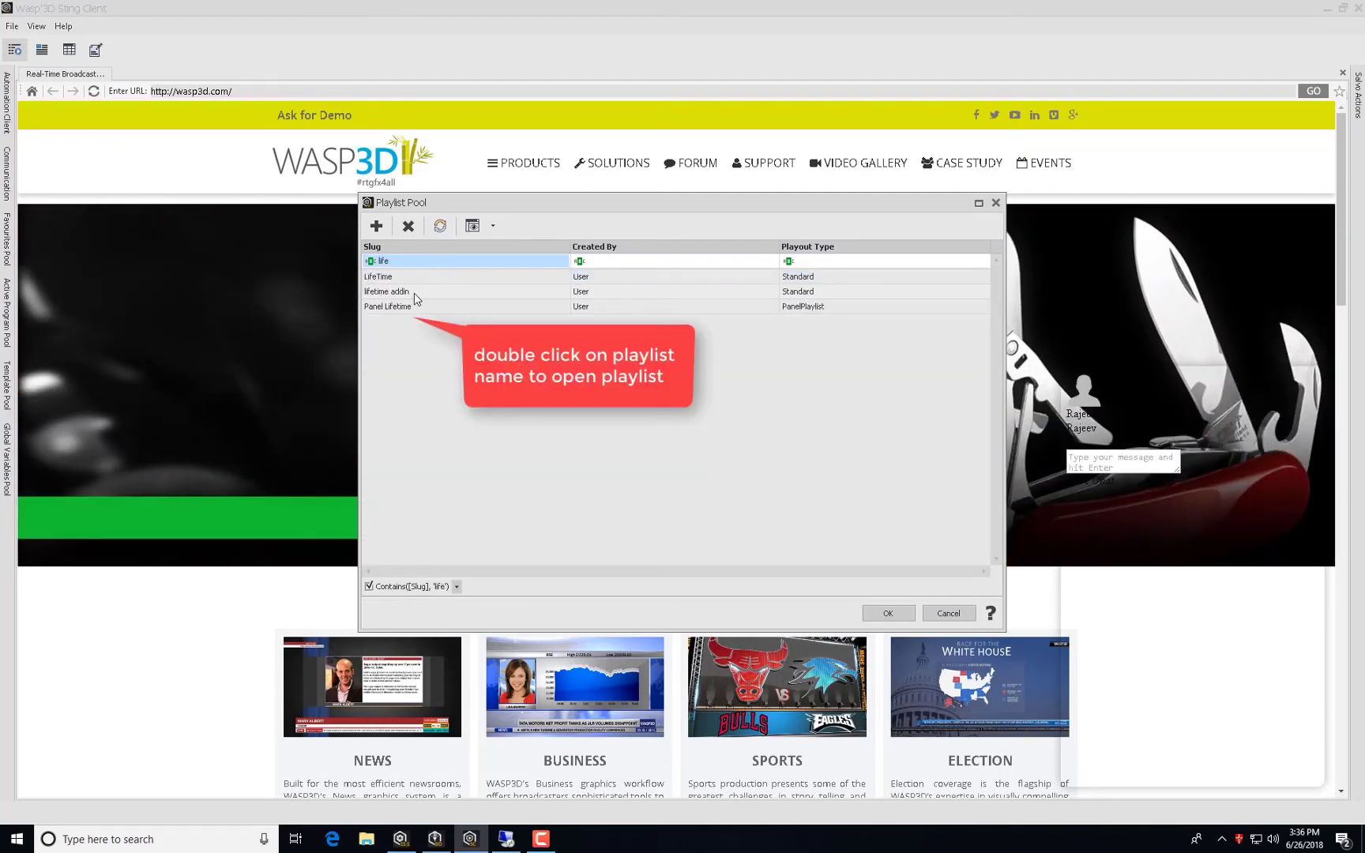
{"action": "left_click", "coordinate": [413, 294]}
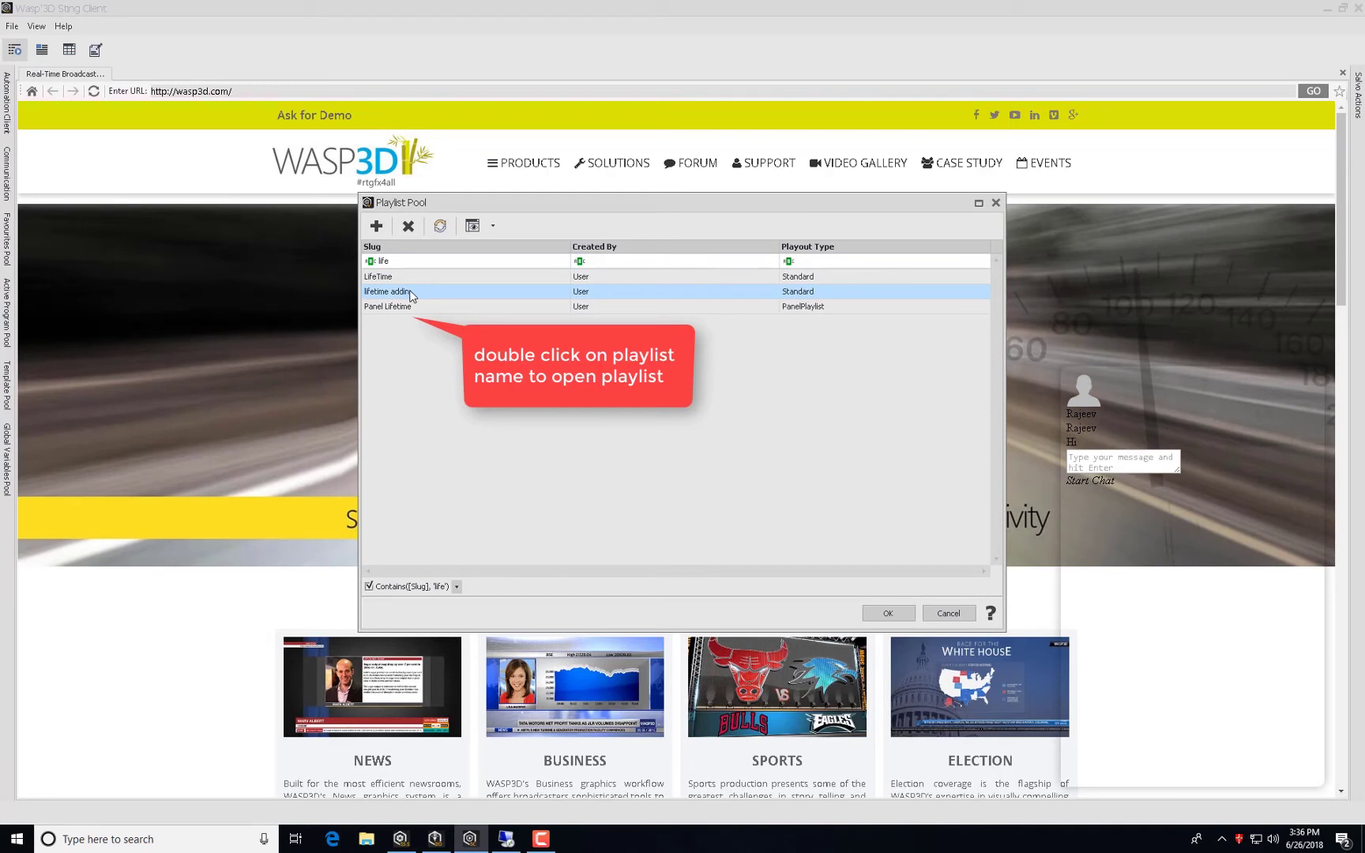
Open the lifetime addin playlist, choose its playout engine, and widen the template pool panel.
{"action": "double_click", "coordinate": [413, 292]}
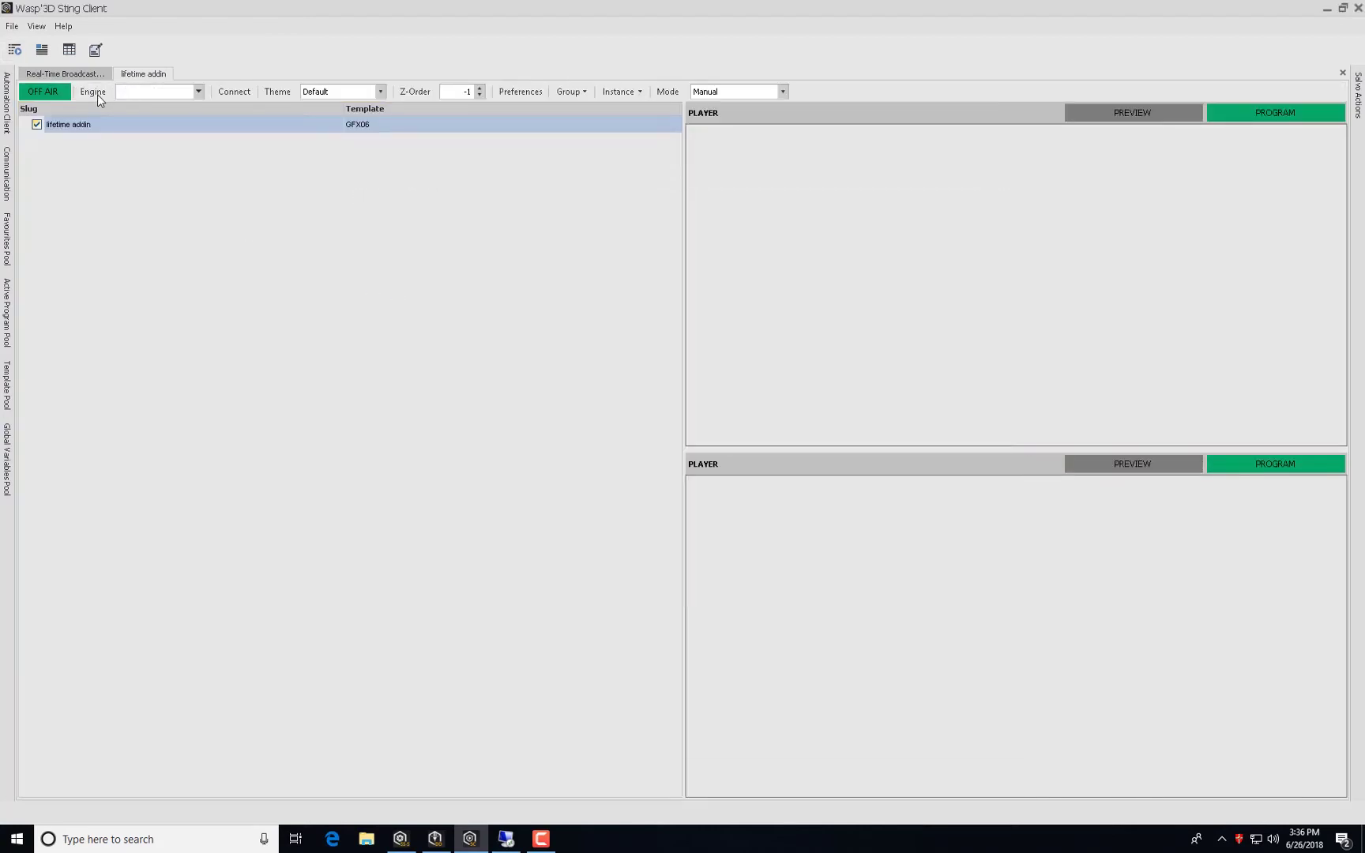
{"action": "left_click", "coordinate": [123, 95]}
{"action": "left_click", "coordinate": [6, 386]}
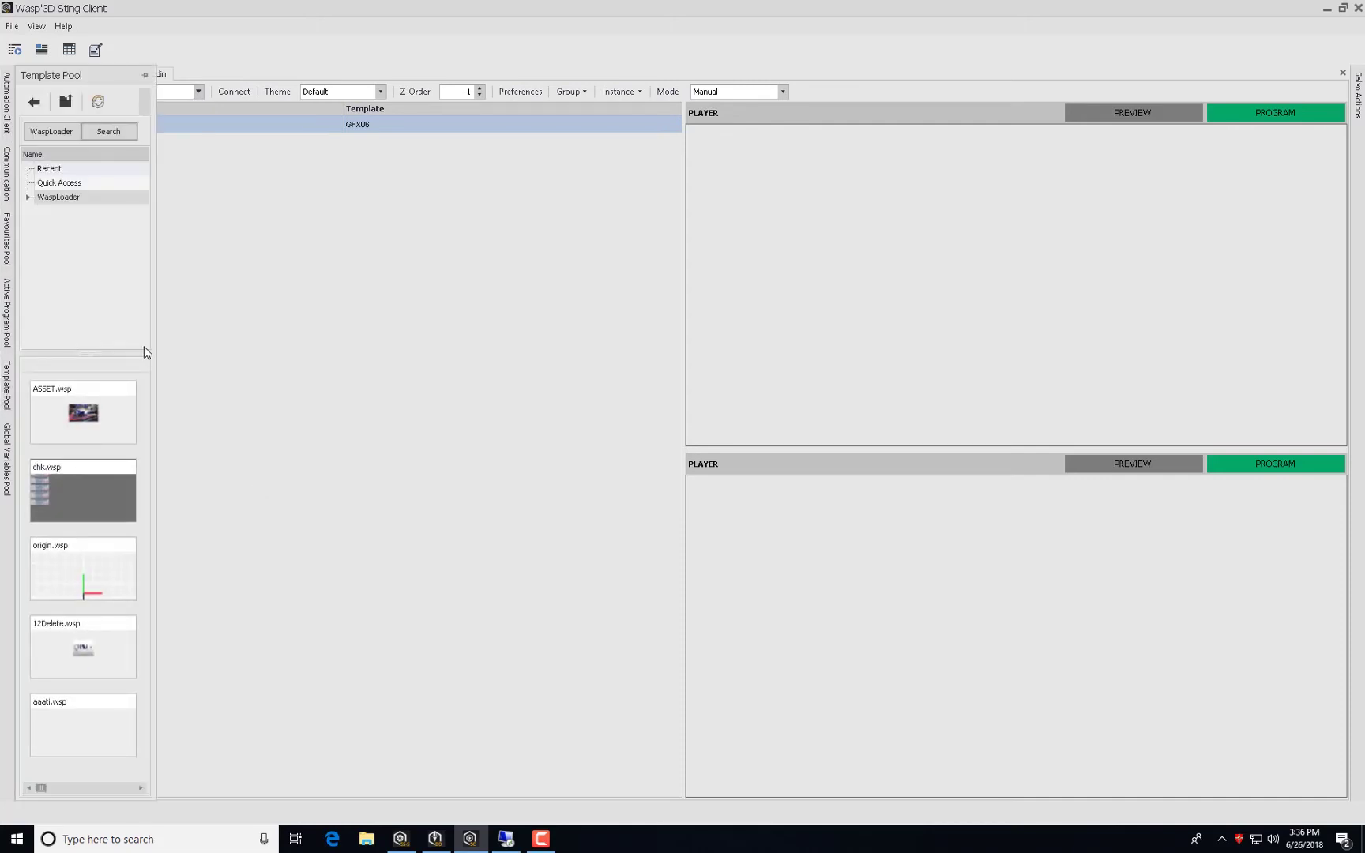
{"action": "left_click_drag", "start_coordinate": [155, 240], "coordinate": [182, 245]}
Browse WaspLoader > DEMO 2K17 > Standard > Lowerbands & TopBands and select the Name Band template.
{"action": "left_click", "coordinate": [28, 197]}
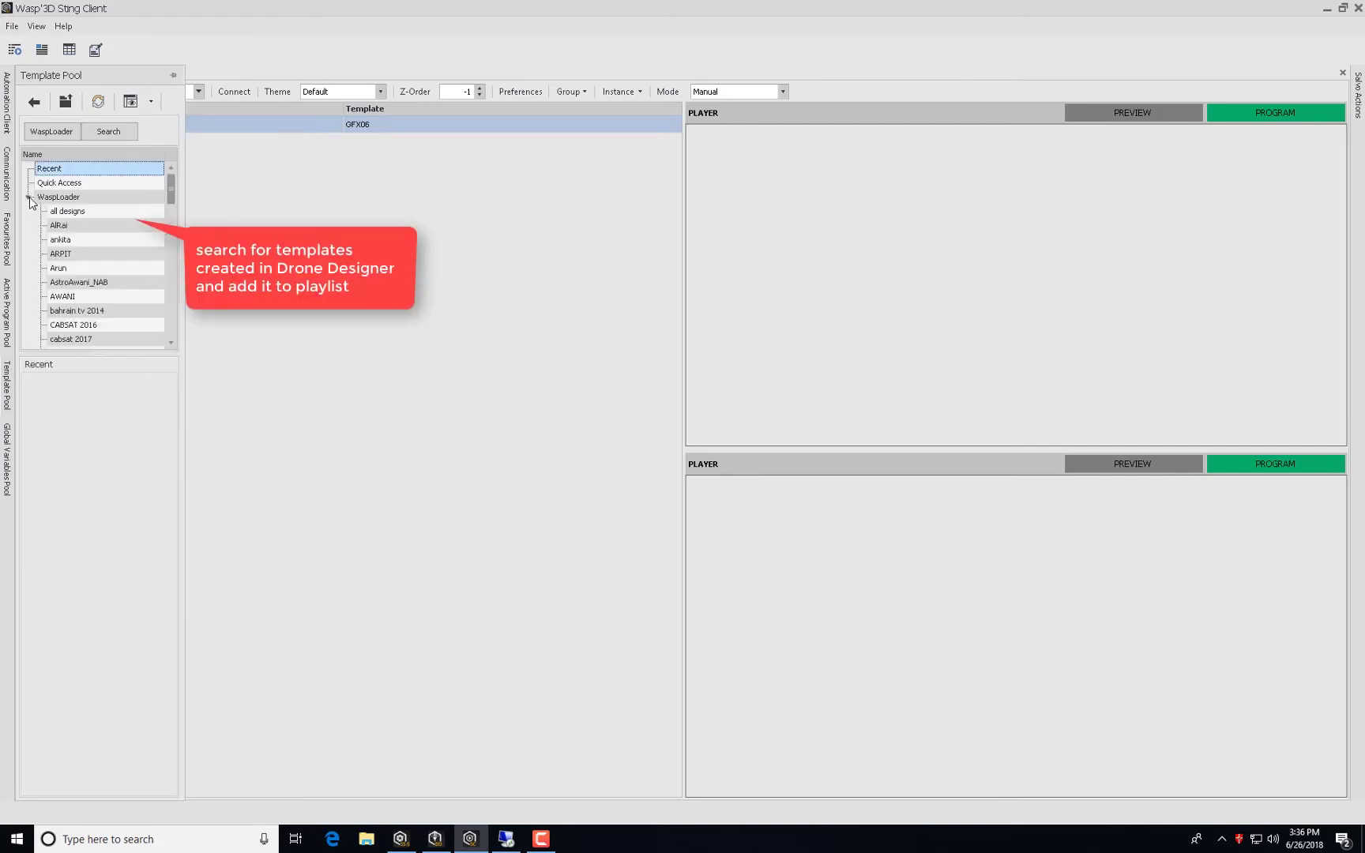
{"action": "scroll", "coordinate": [77, 321], "scroll_direction": "down", "scroll_amount": 2}
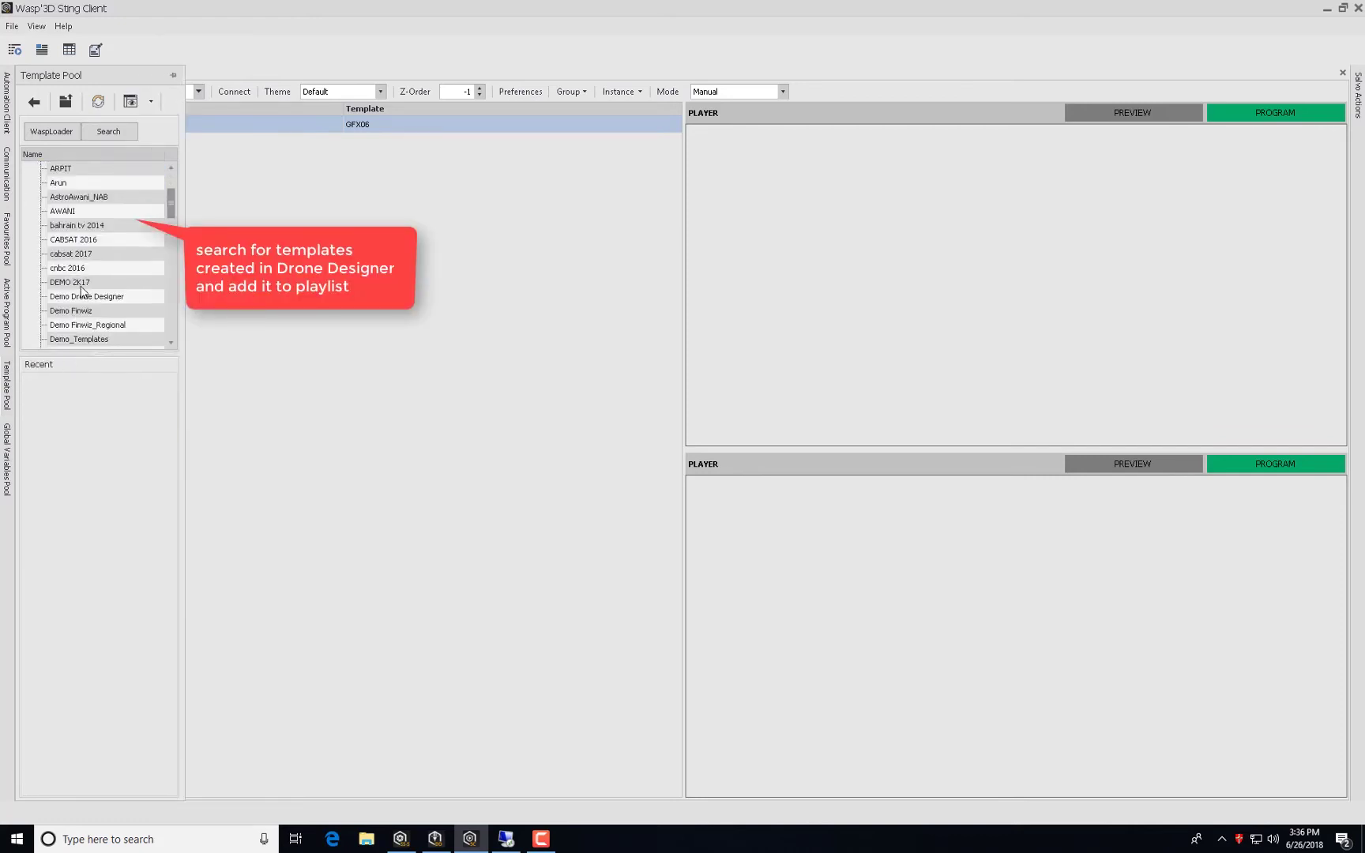
{"action": "left_click", "coordinate": [81, 284]}
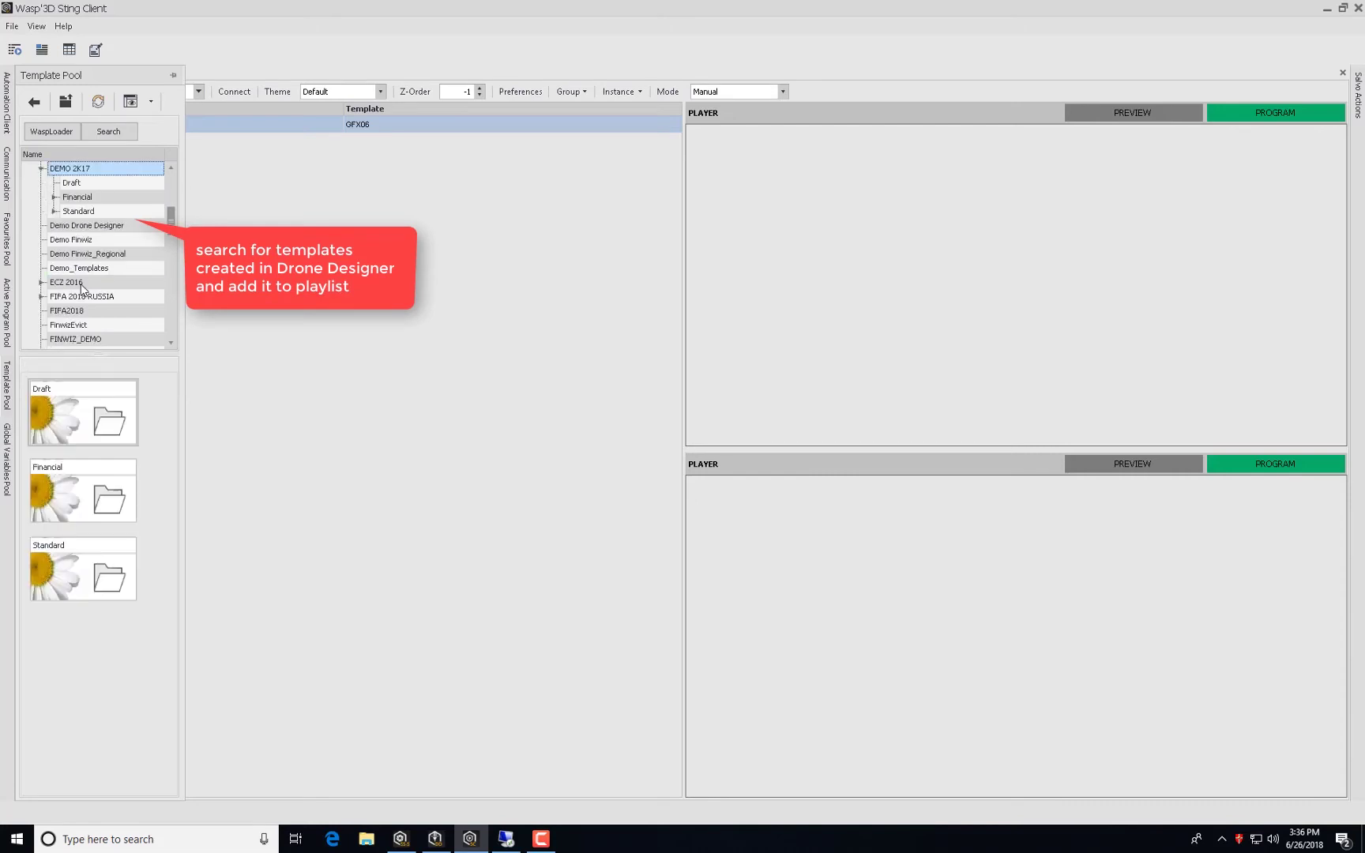
{"action": "left_click", "coordinate": [83, 210]}
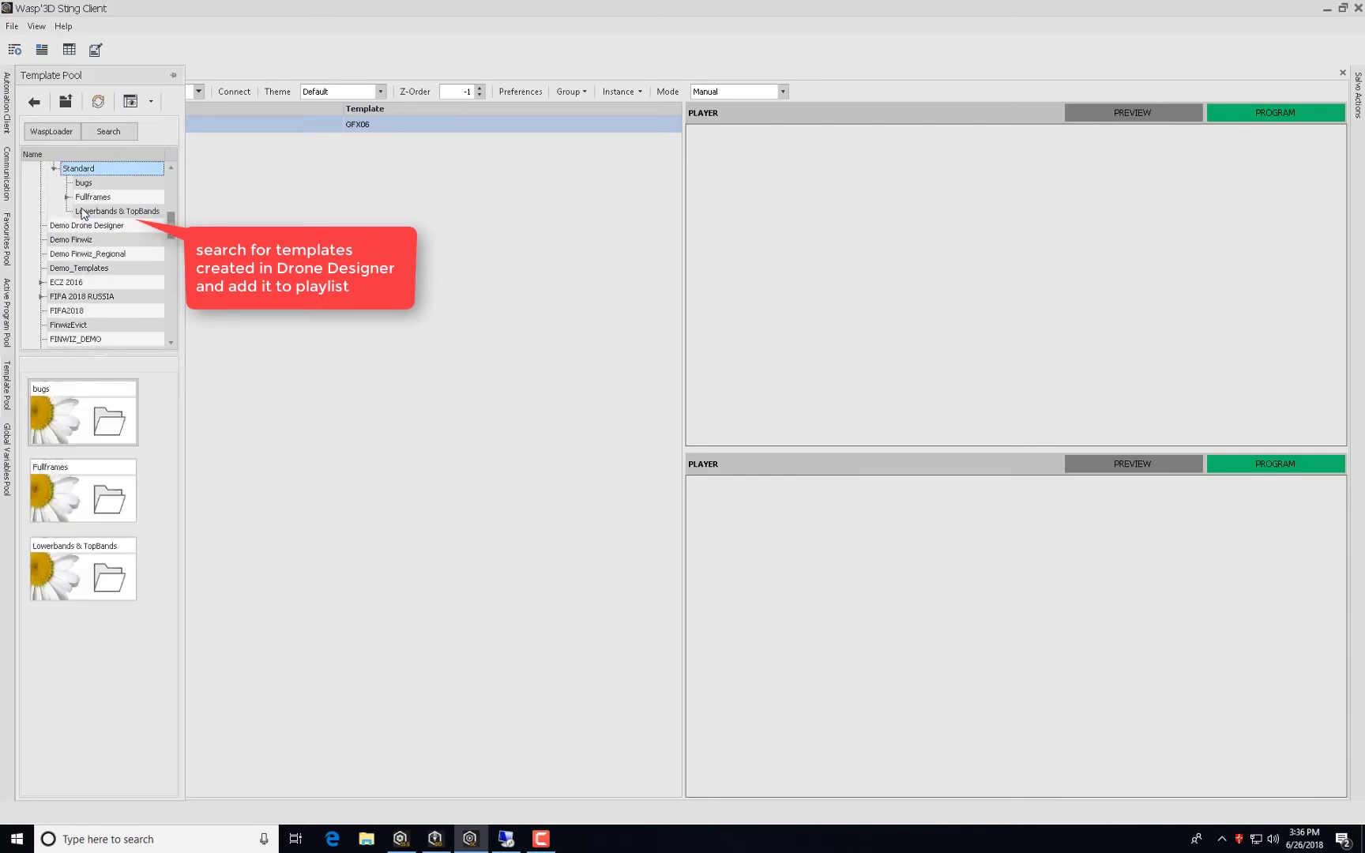
{"action": "left_click", "coordinate": [108, 211]}
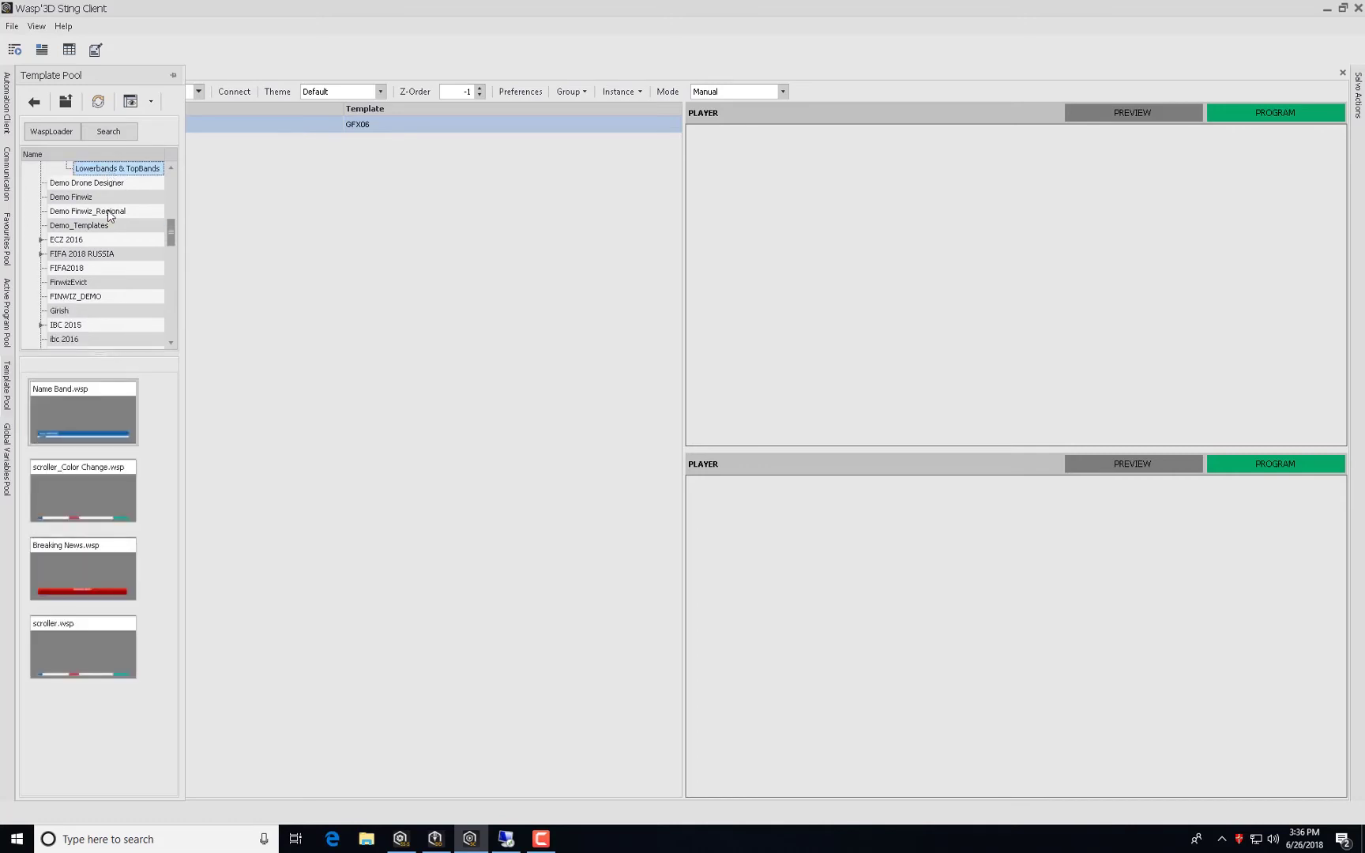
{"action": "left_click", "coordinate": [66, 421]}
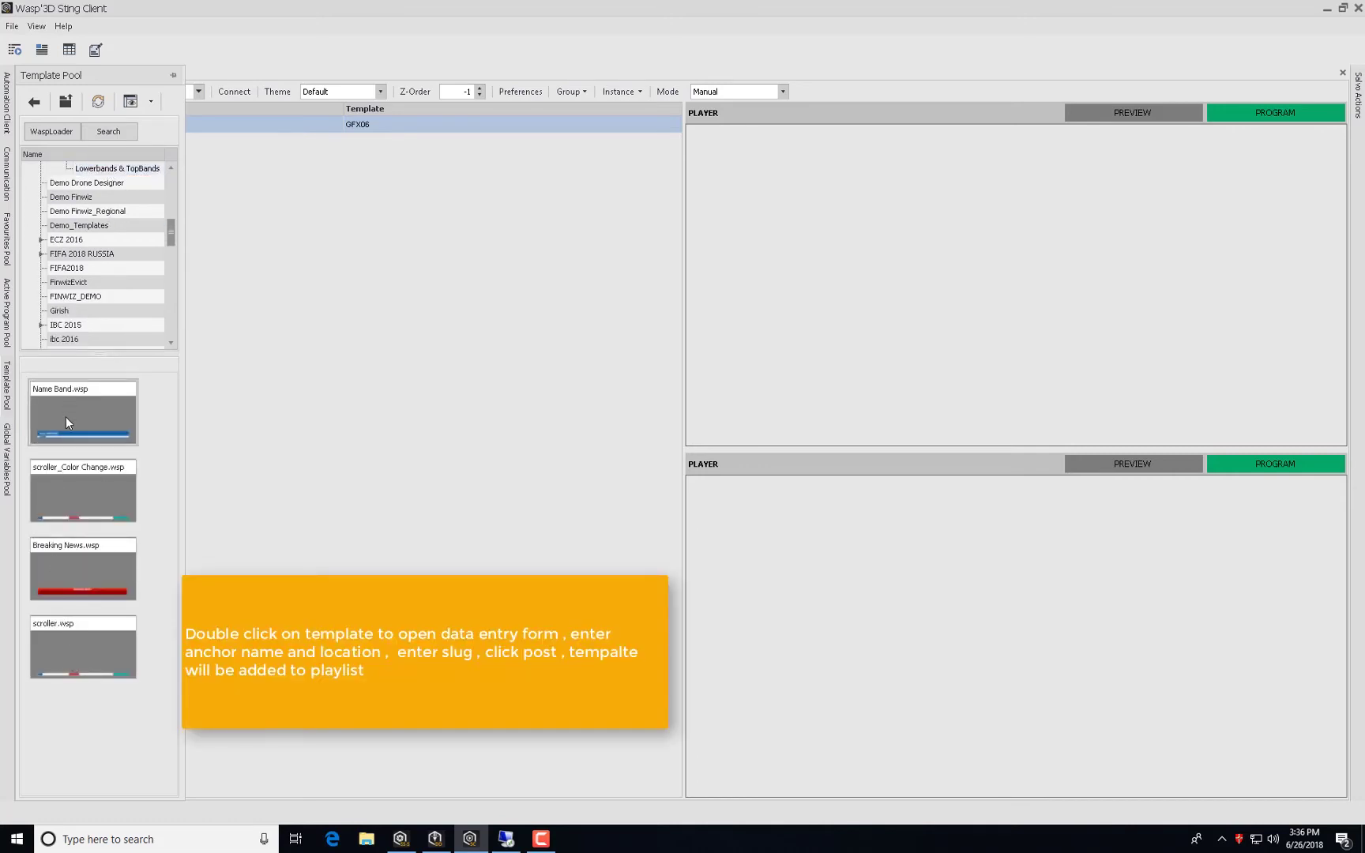
Fill Name Band with the anchor's name, location 'New York ,USA' and slug 'name ban', then pick Breaking News.
{"action": "double_click", "coordinate": [66, 421]}
{"action": "left_click", "coordinate": [604, 327]}
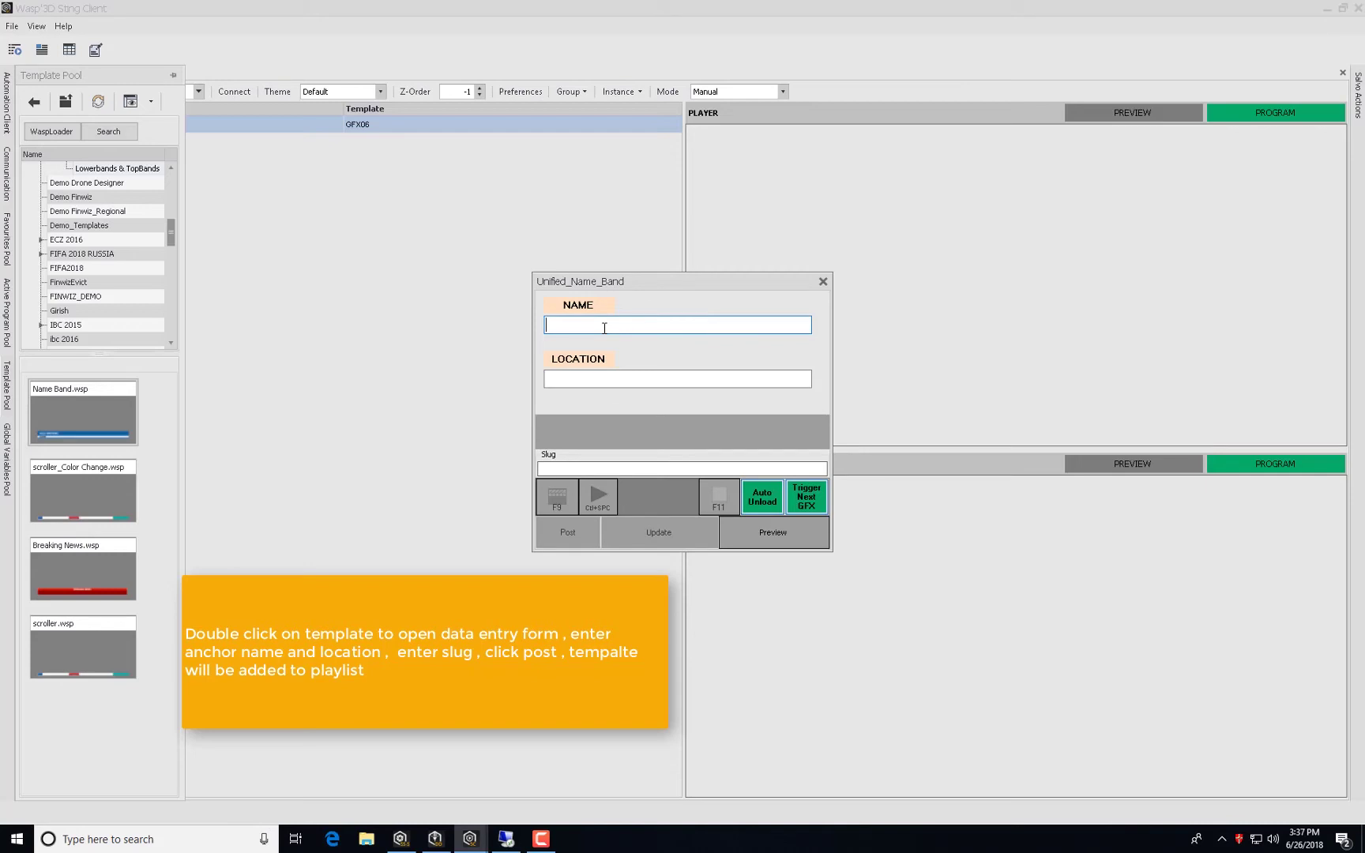
{"action": "left_click", "coordinate": [576, 377]}
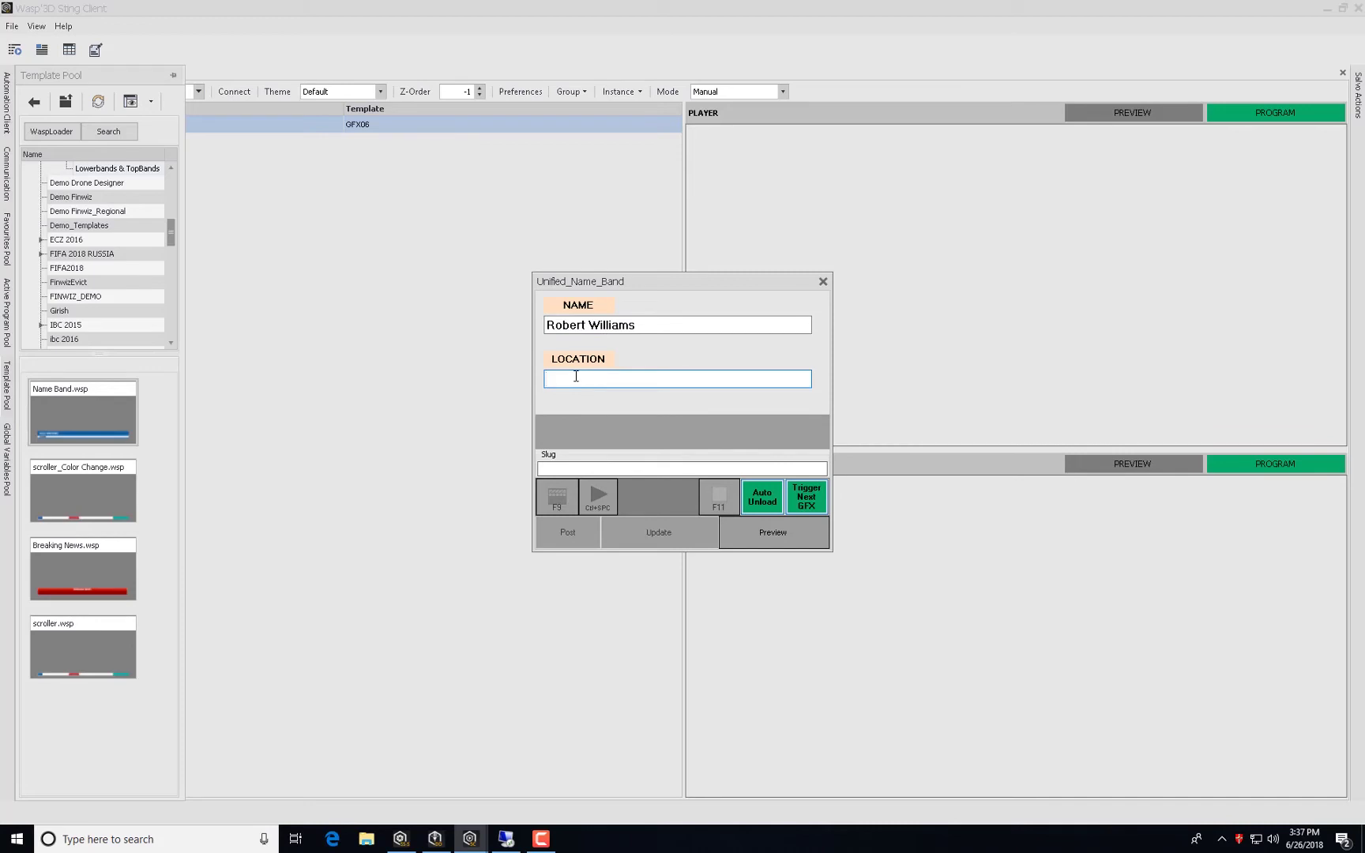
{"action": "type", "text": "New York ,USA"}
{"action": "left_click", "coordinate": [594, 467]}
{"action": "type", "text": "name "}
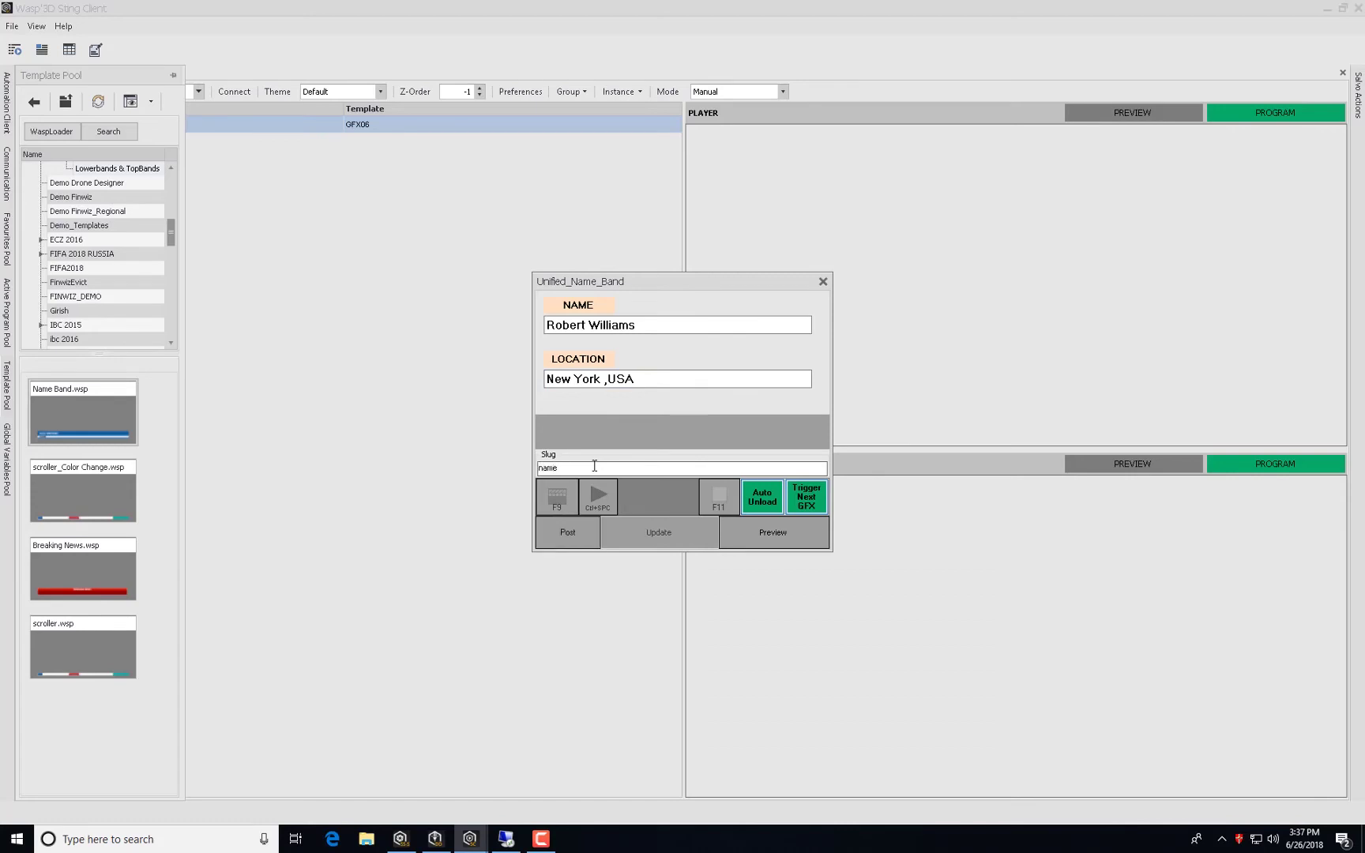
{"action": "type", "text": "ban"}
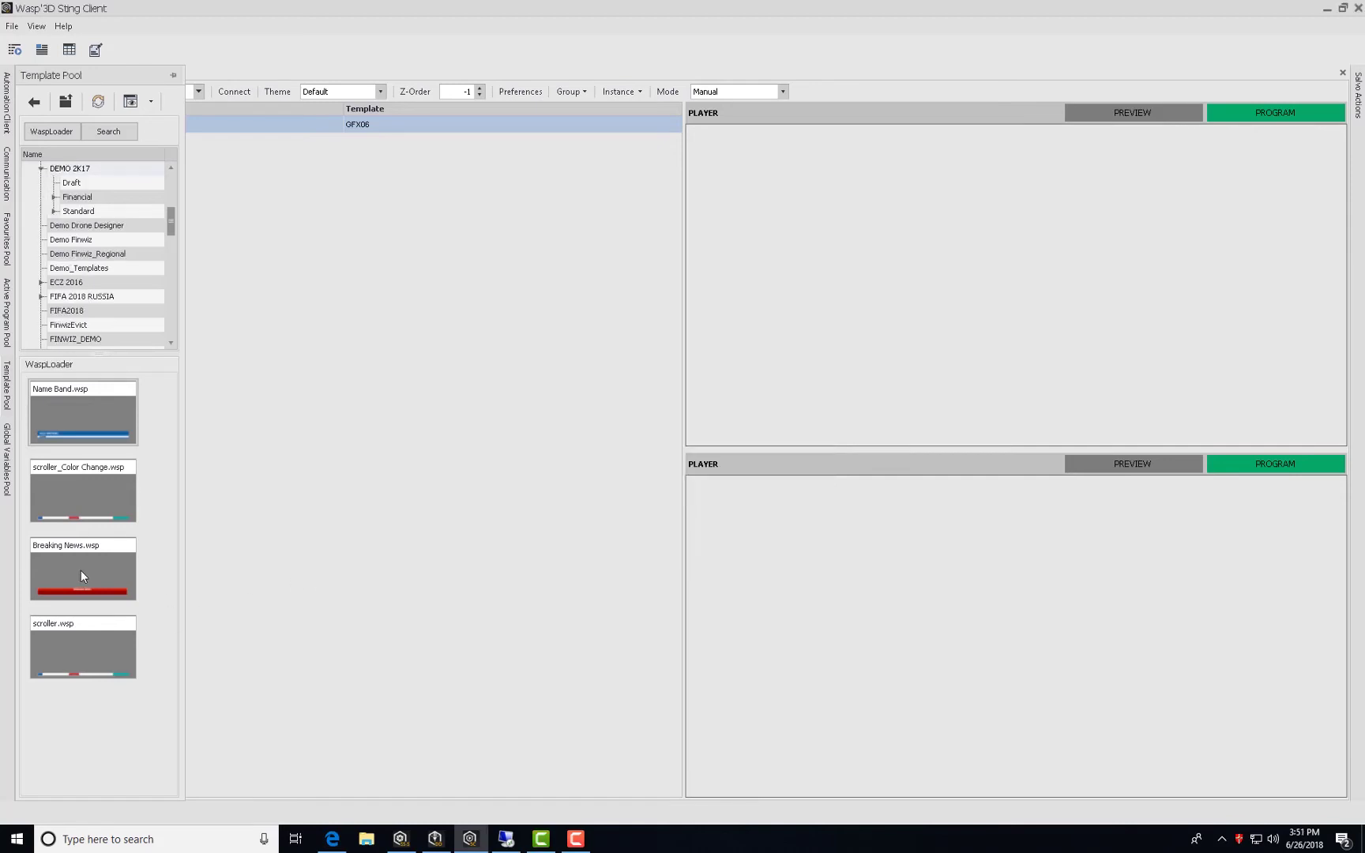
{"action": "left_click", "coordinate": [81, 575]}
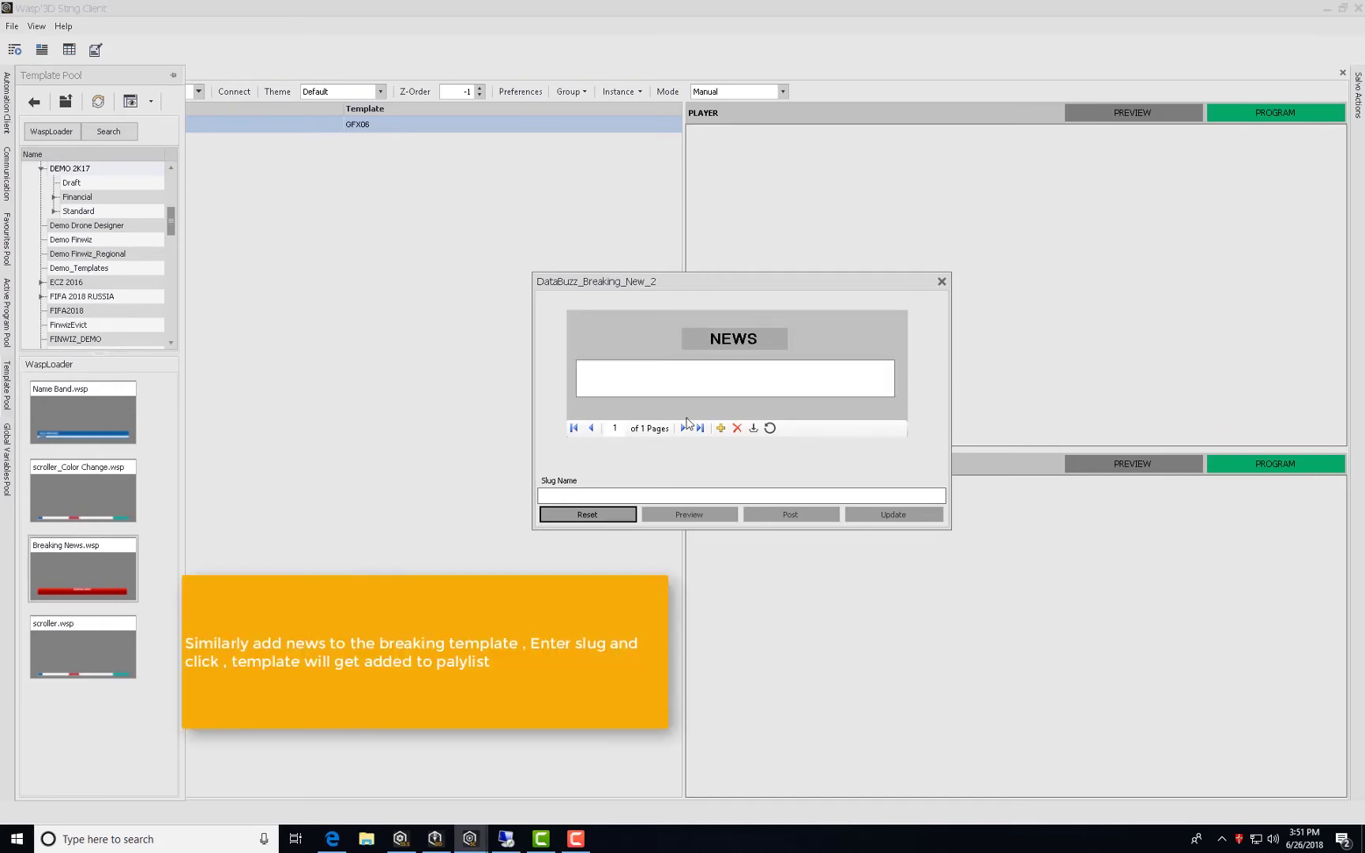
Paste the CNN border detention headline into the Breaking News NEWS box and add a second page.
{"action": "left_click", "coordinate": [332, 839]}
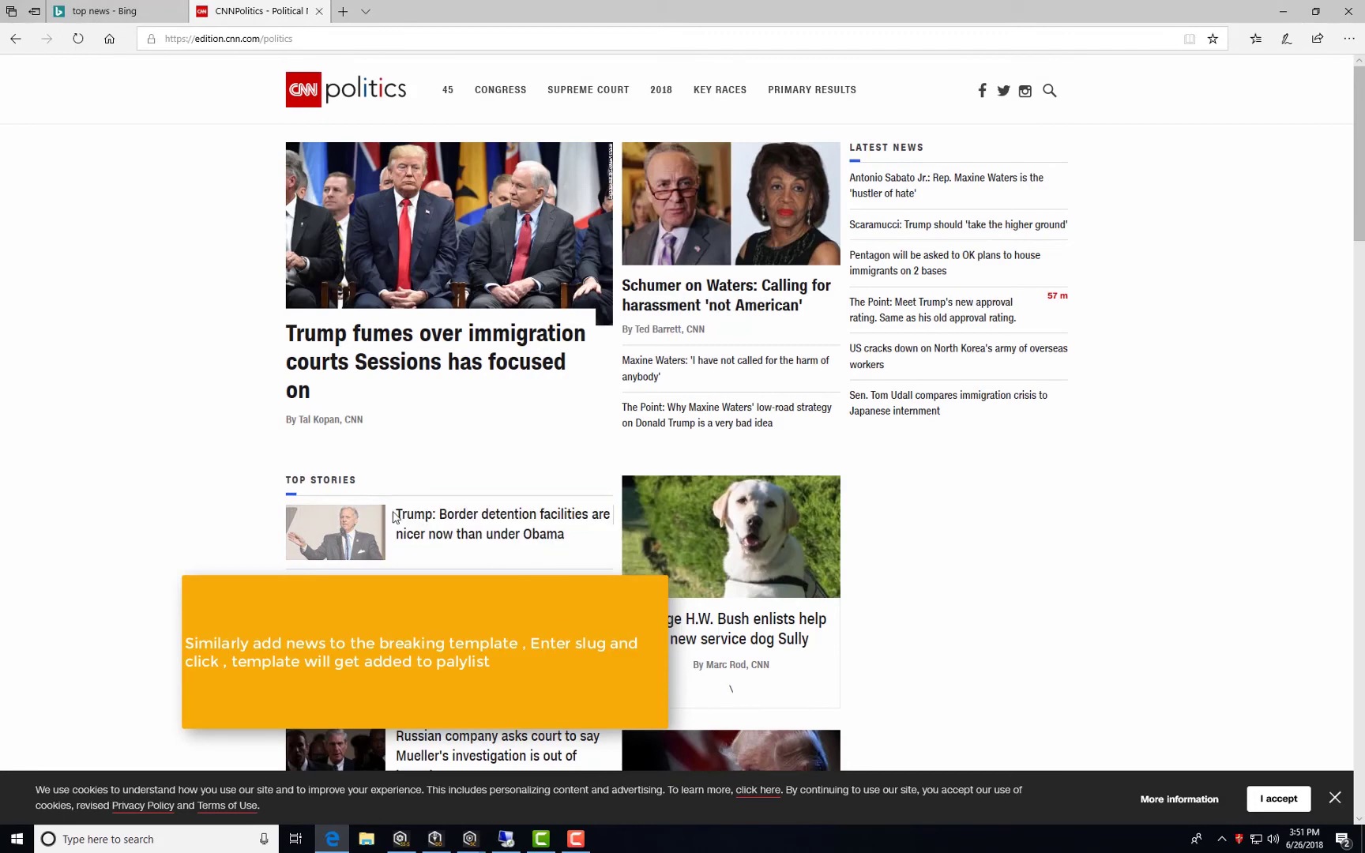
{"action": "left_click_drag", "start_coordinate": [395, 515], "coordinate": [572, 555]}
{"action": "key", "text": "ctrl+c"}
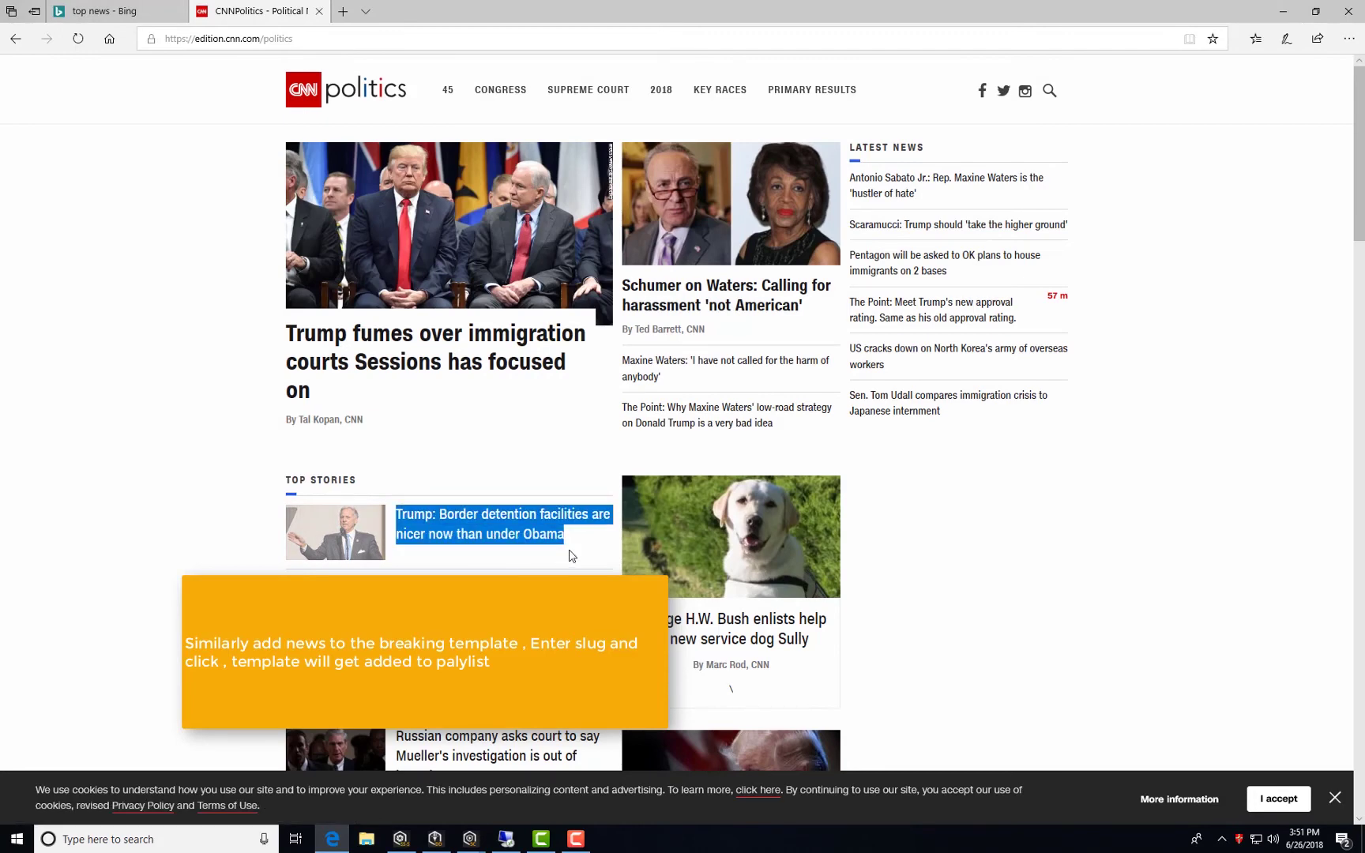
{"action": "mouse_move", "coordinate": [470, 839]}
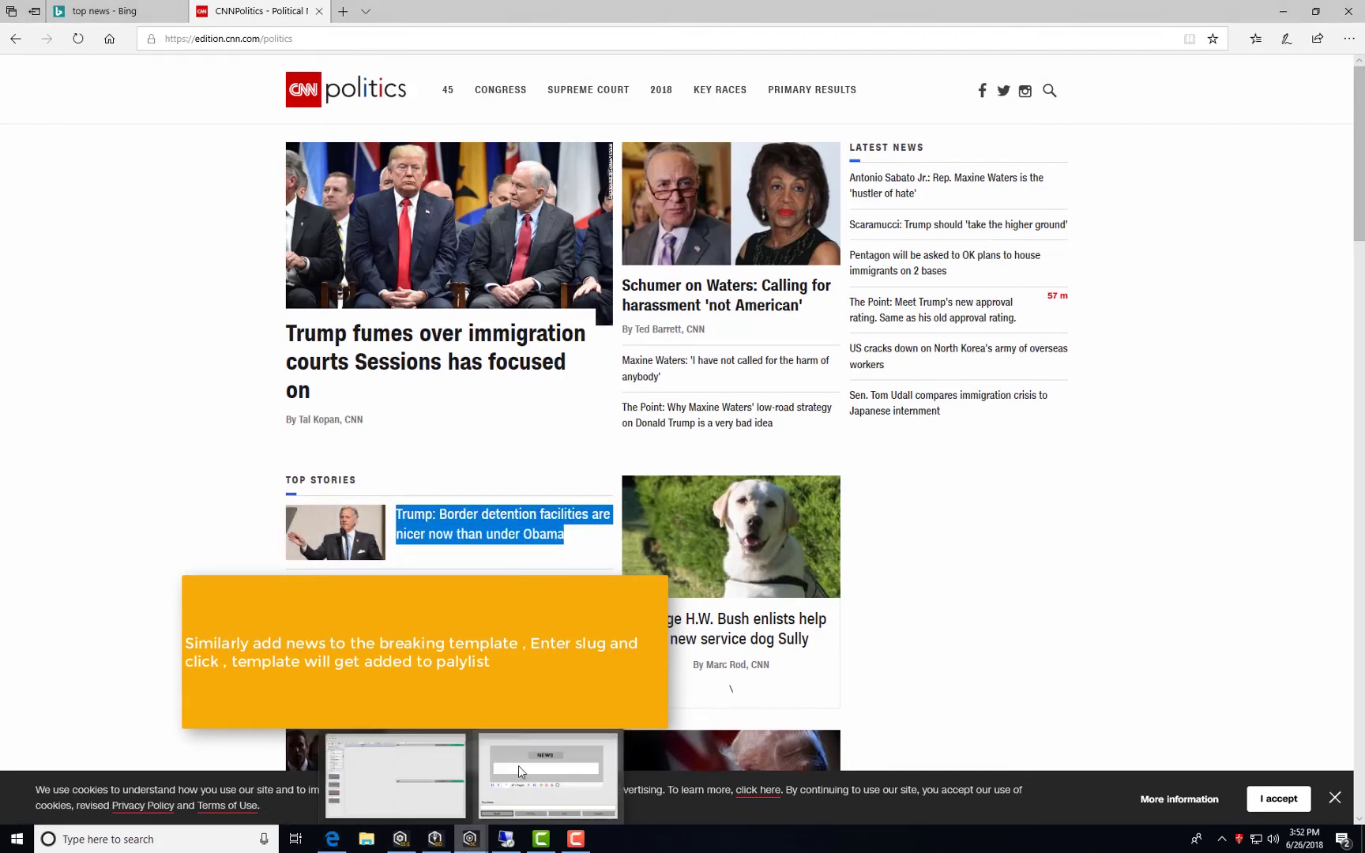
{"action": "left_click", "coordinate": [518, 764]}
{"action": "left_click", "coordinate": [625, 366]}
{"action": "key", "text": "ctrl+v"}
{"action": "left_click", "coordinate": [720, 429]}
Select the Pompeo North Korea headline on the CNN page in Edge.
{"action": "left_click", "coordinate": [335, 838]}
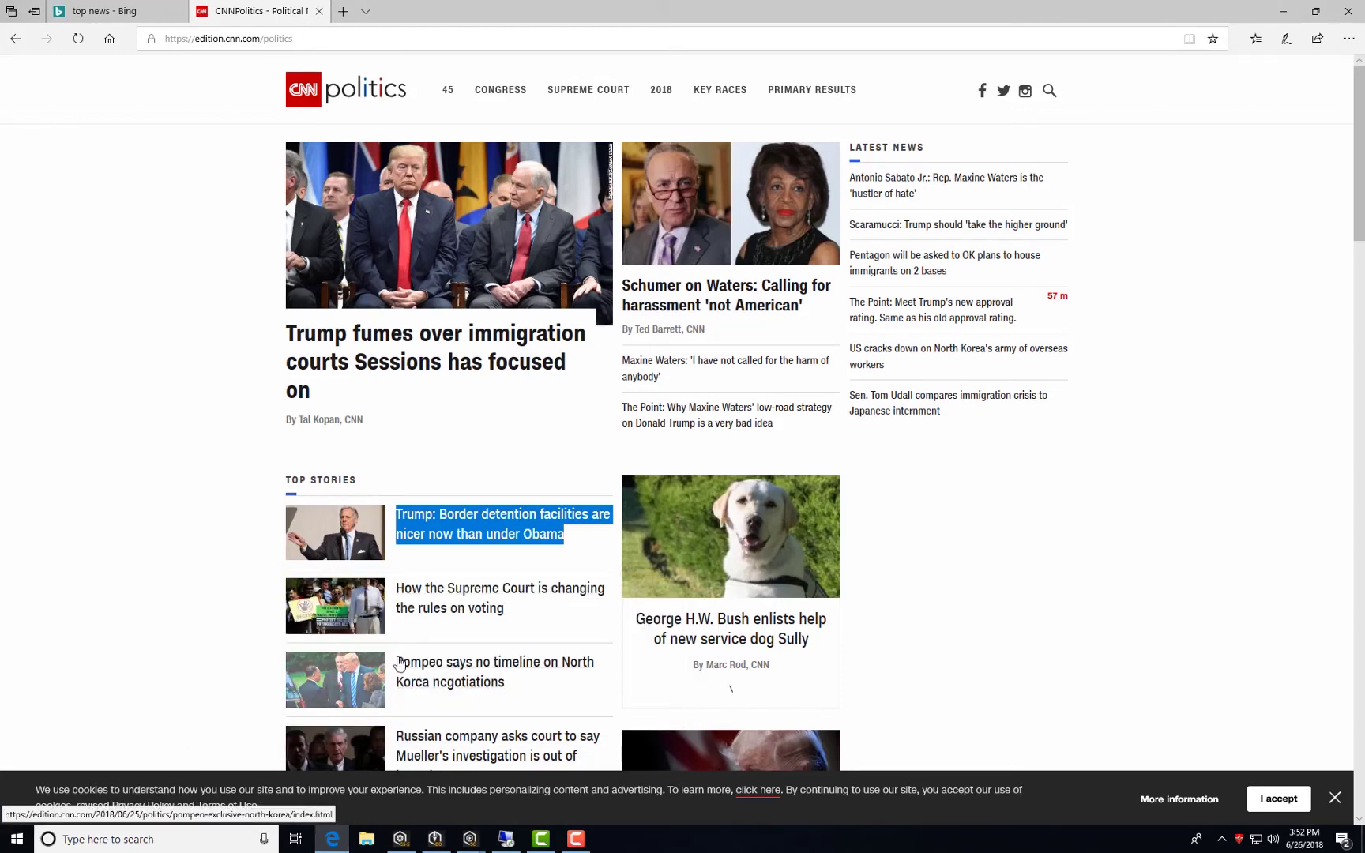
{"action": "left_click_drag", "start_coordinate": [526, 694], "coordinate": [447, 684]}
{"action": "left_click", "coordinate": [535, 553]}
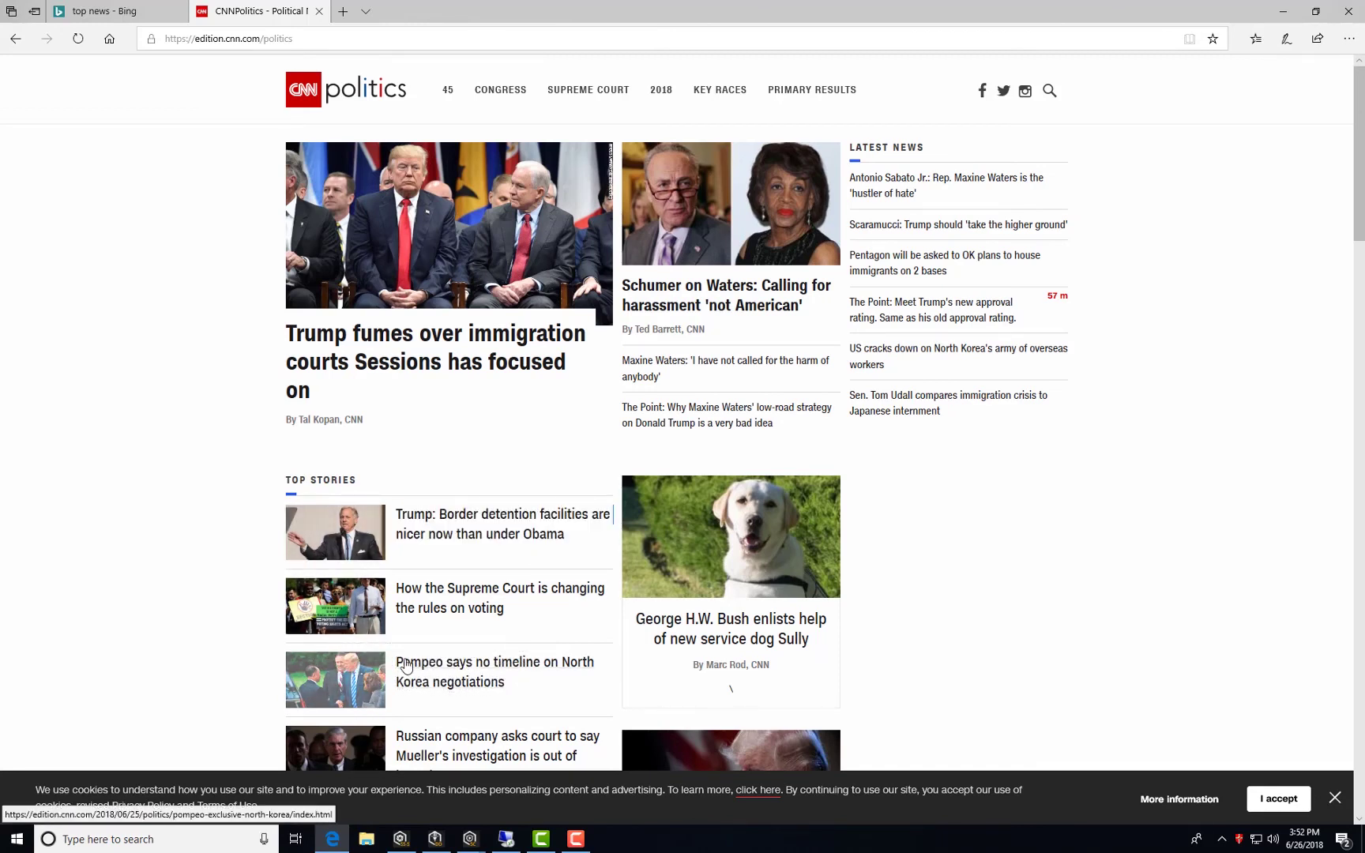
{"action": "left_click_drag", "start_coordinate": [506, 682], "coordinate": [401, 666]}
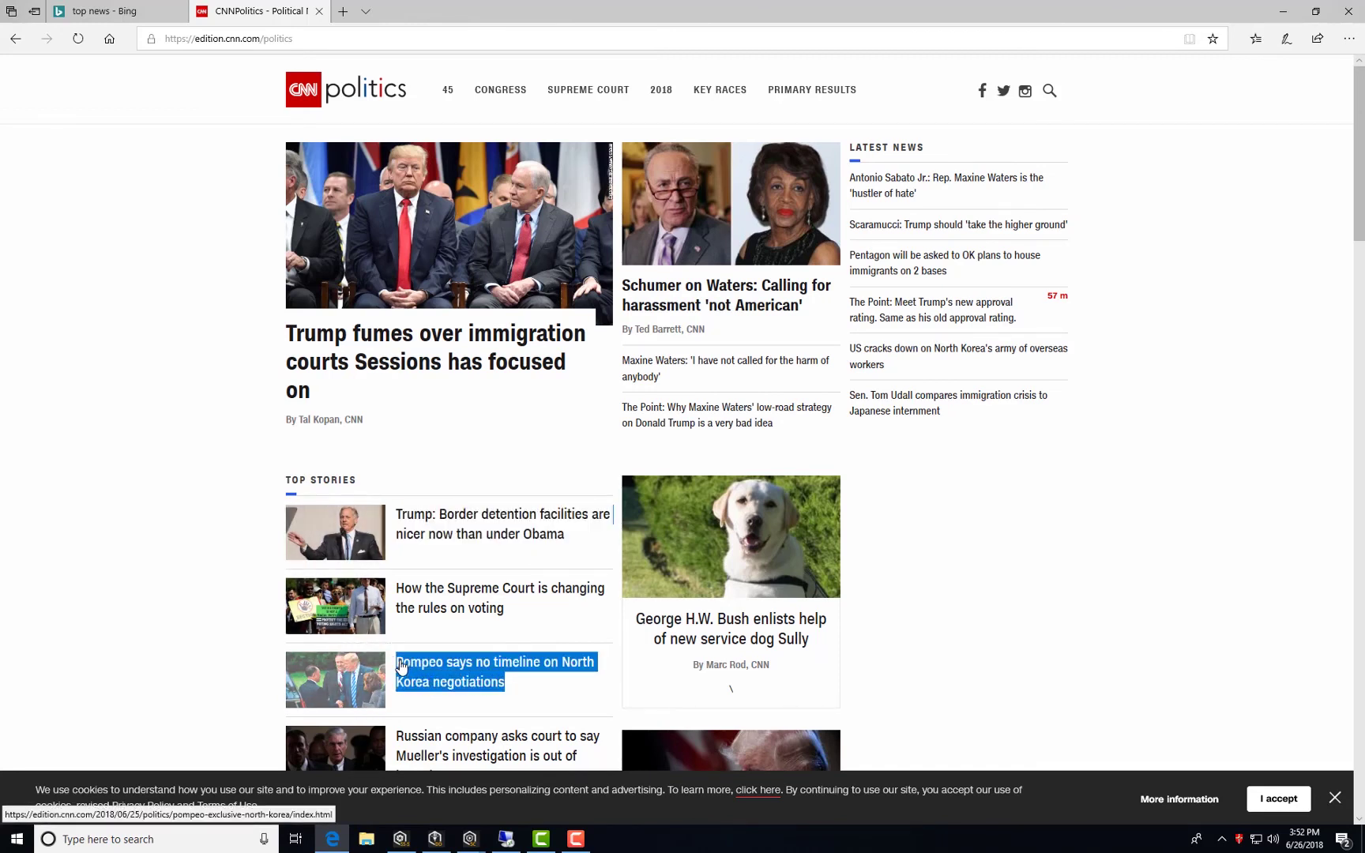
Paste the Pompeo headline into news page 2, set slug 'breaking news', and post it.
{"action": "key", "text": "ctrl+c"}
{"action": "mouse_move", "coordinate": [470, 839]}
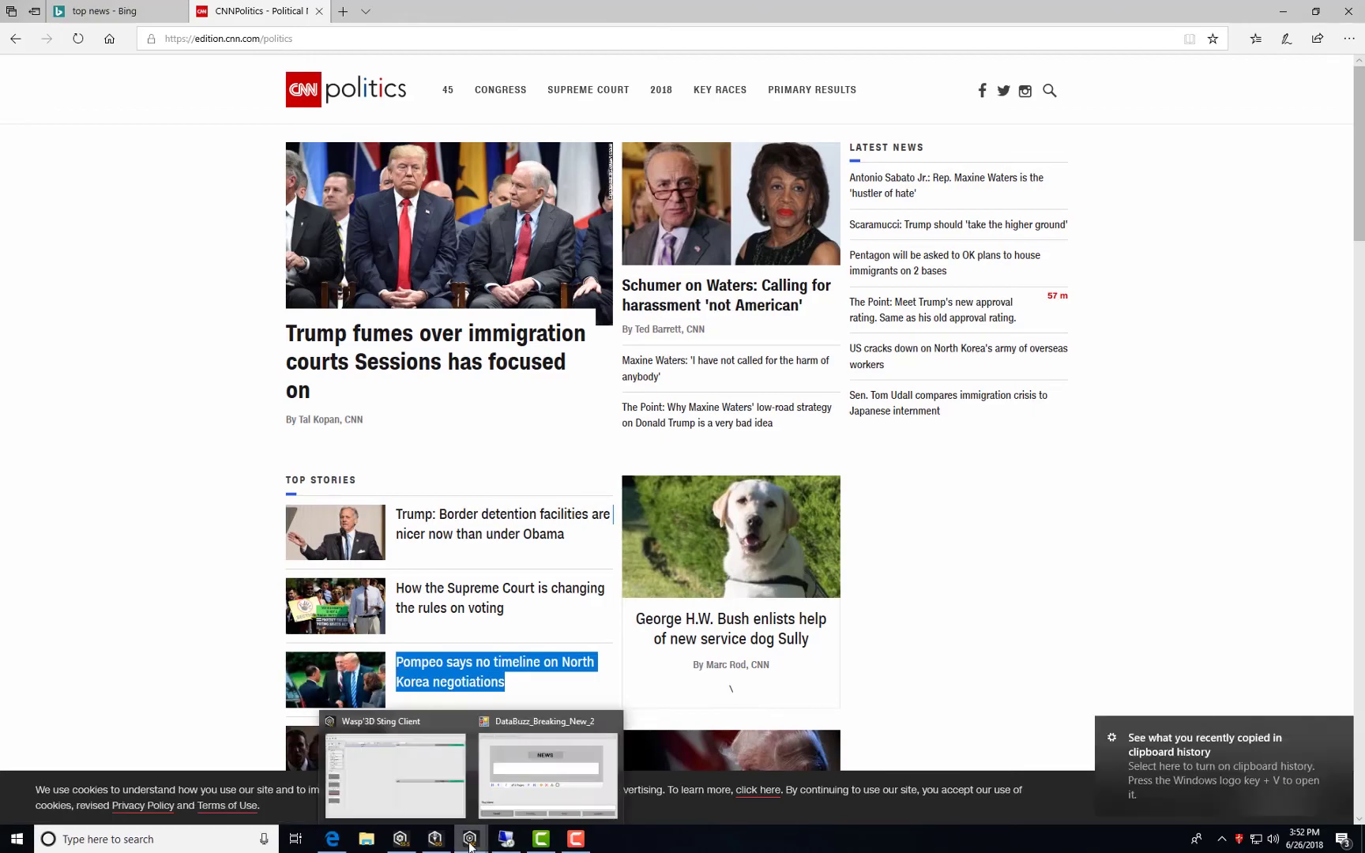
{"action": "left_click", "coordinate": [520, 800]}
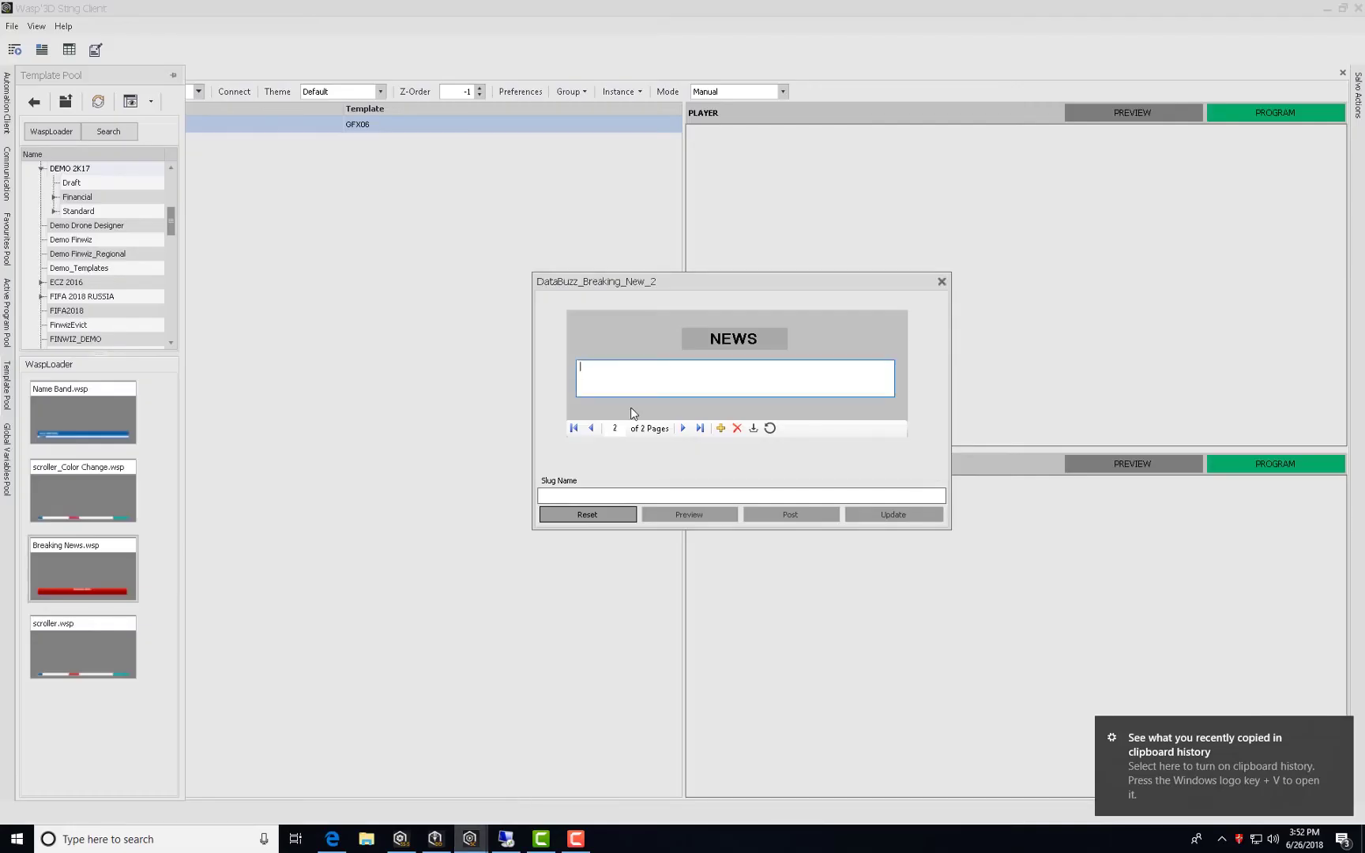
{"action": "key", "text": "ctrl+v"}
{"action": "left_click", "coordinate": [591, 496]}
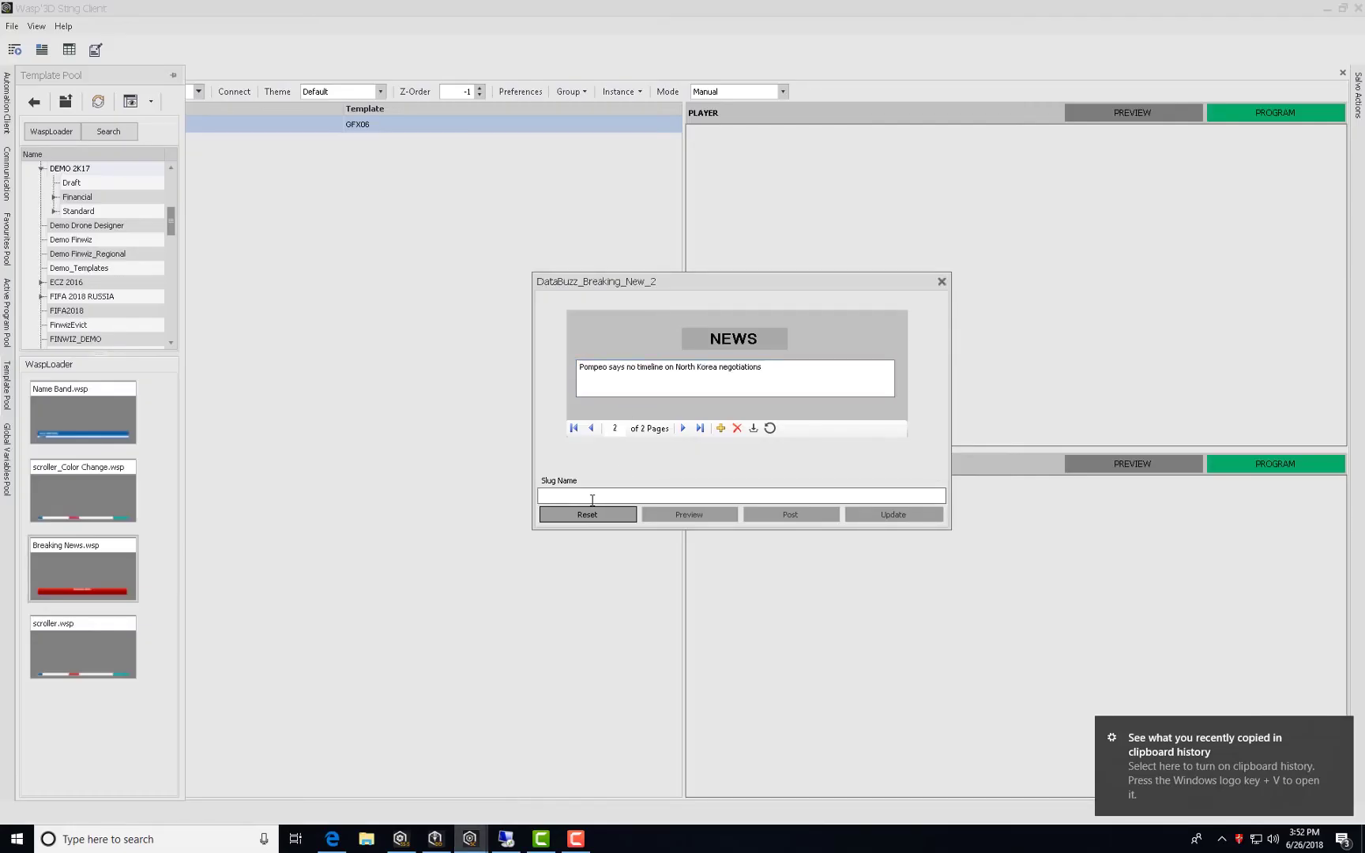
{"action": "type", "text": "breaki"}
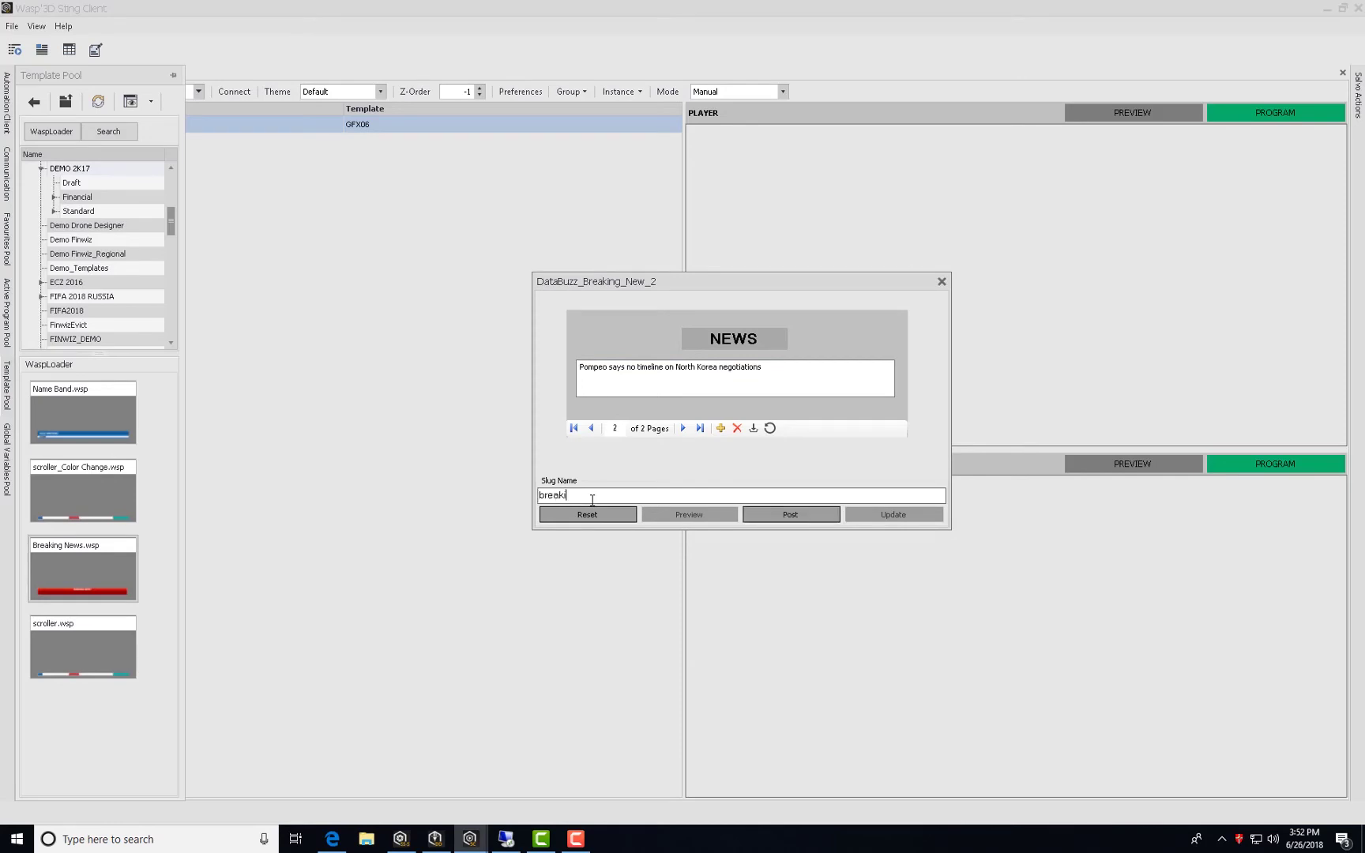
{"action": "type", "text": "ng news"}
{"action": "left_click", "coordinate": [806, 517]}
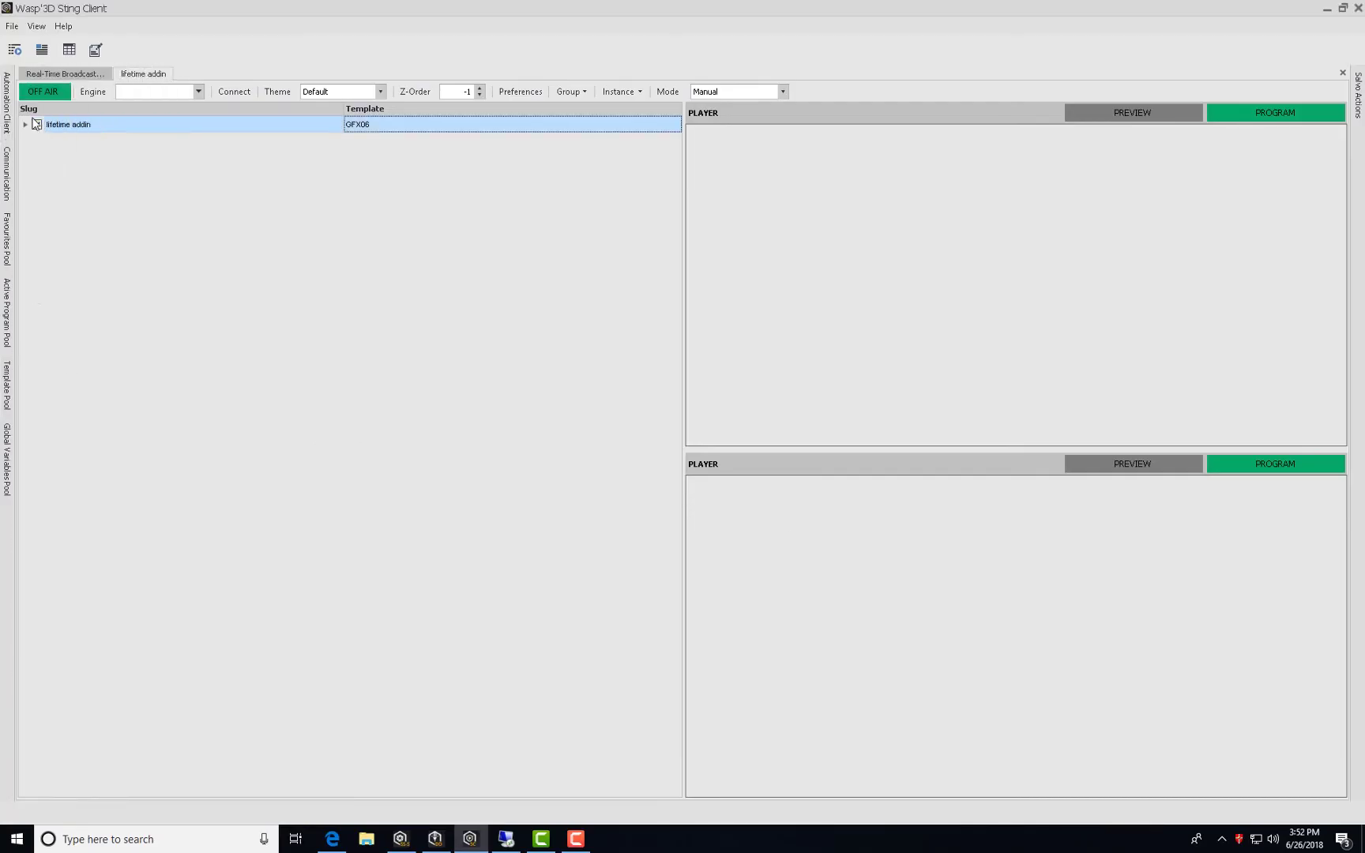
Expand the lifetime addin playlist and review the name band and breaking news entries' data.
{"action": "left_click", "coordinate": [26, 125]}
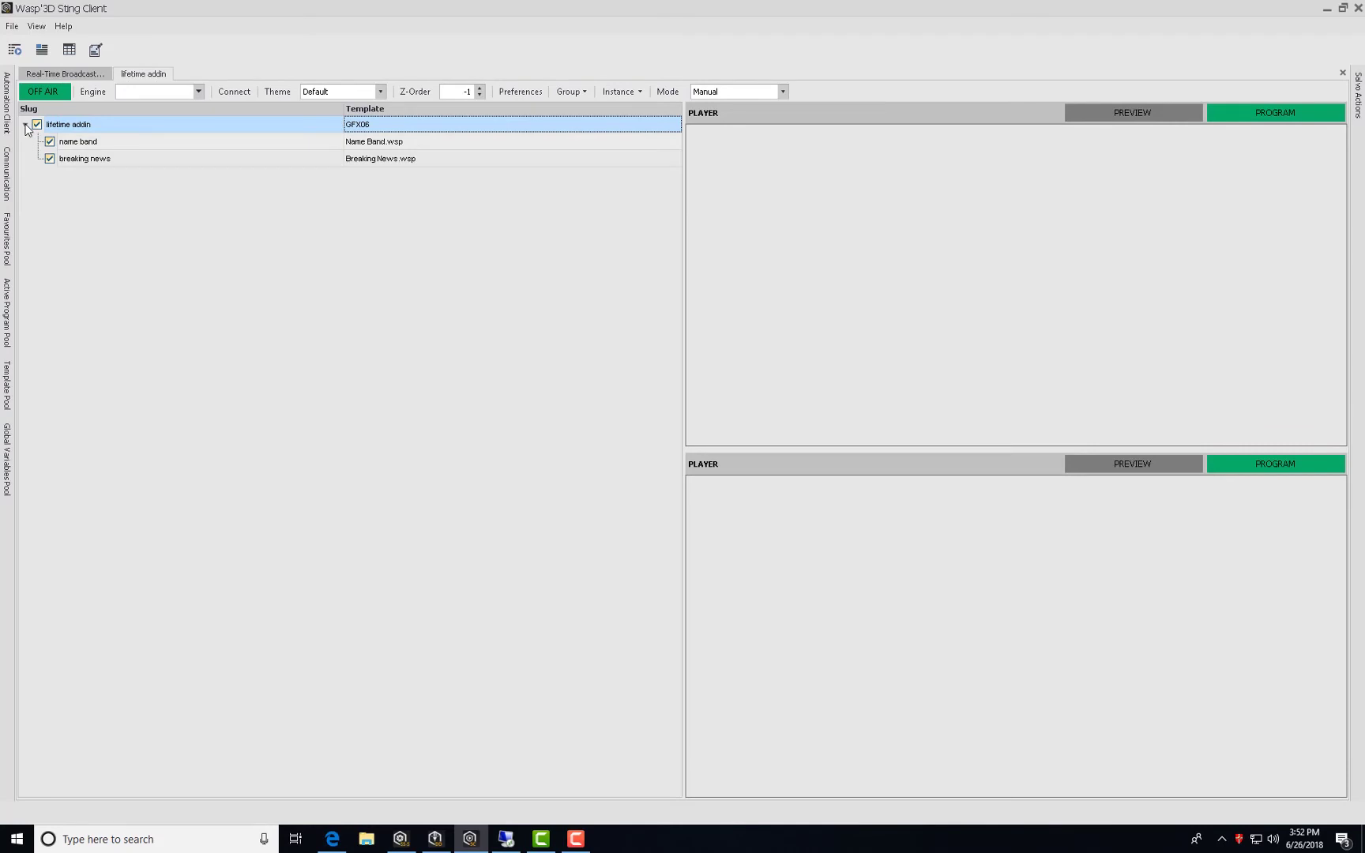
{"action": "left_click", "coordinate": [524, 142]}
{"action": "left_click", "coordinate": [214, 161]}
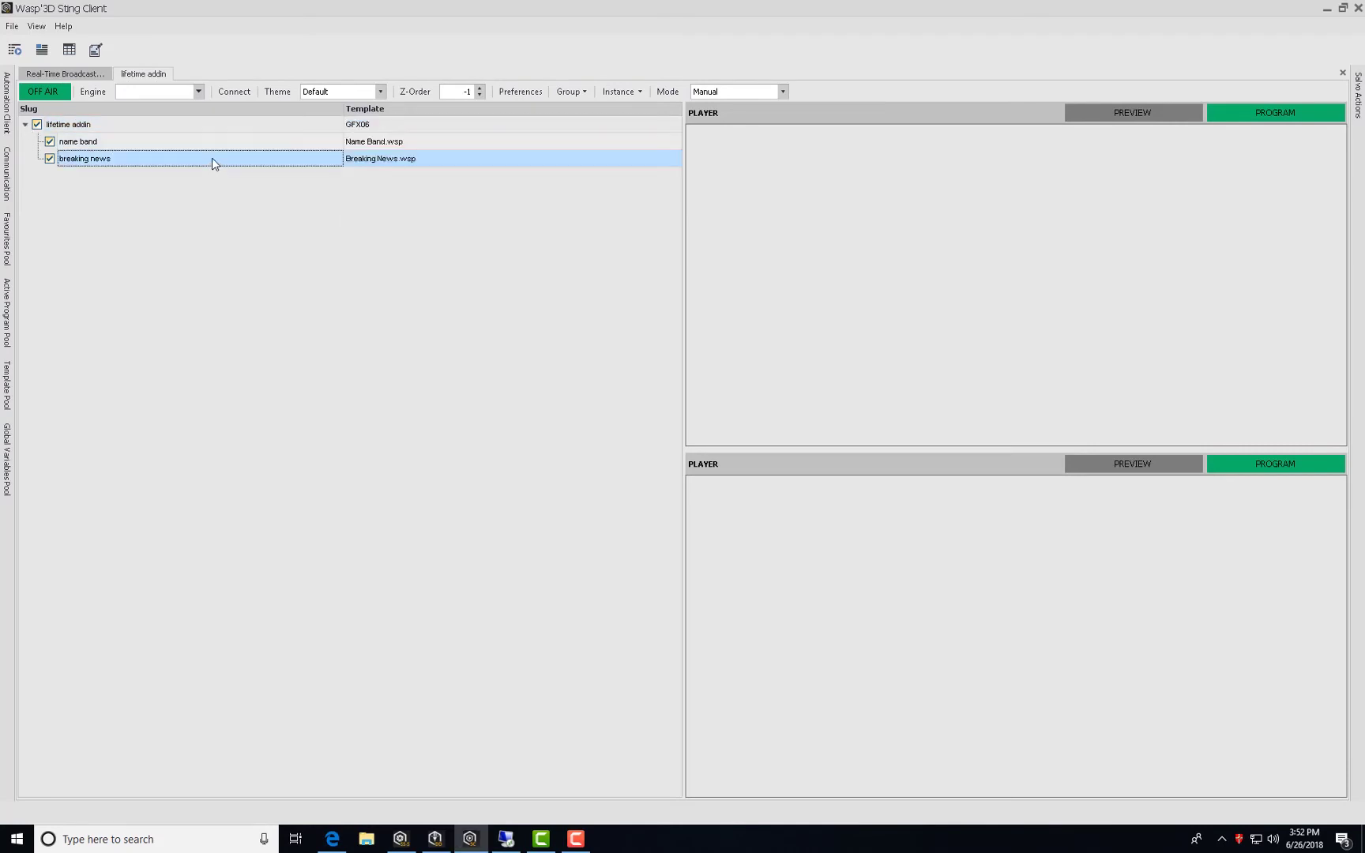
{"action": "left_click", "coordinate": [380, 158]}
{"action": "left_click", "coordinate": [492, 303]}
{"action": "left_click", "coordinate": [164, 282]}
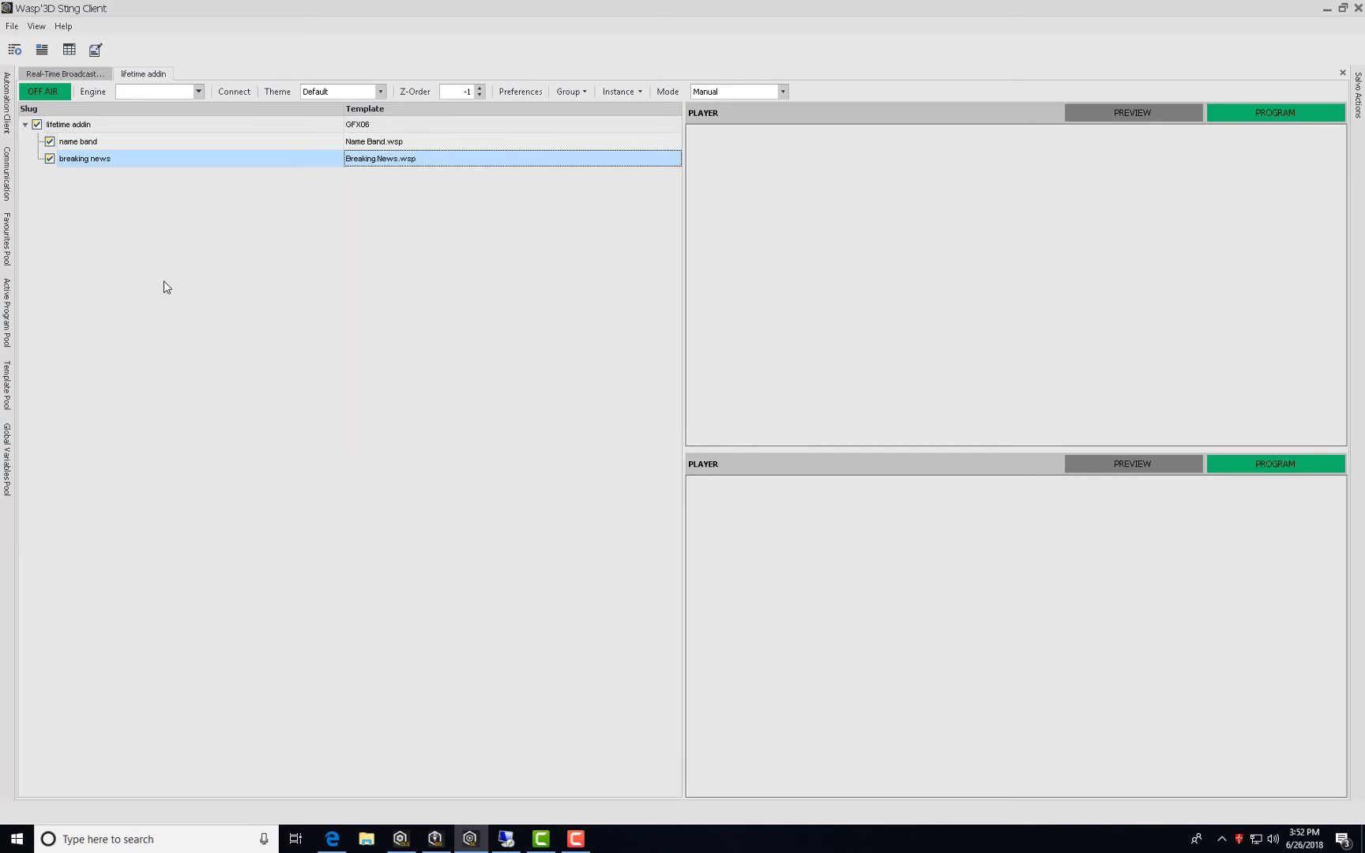
Bring up the Sting Server output window and connect the playlist to engine GFX06.
{"action": "left_click", "coordinate": [407, 844]}
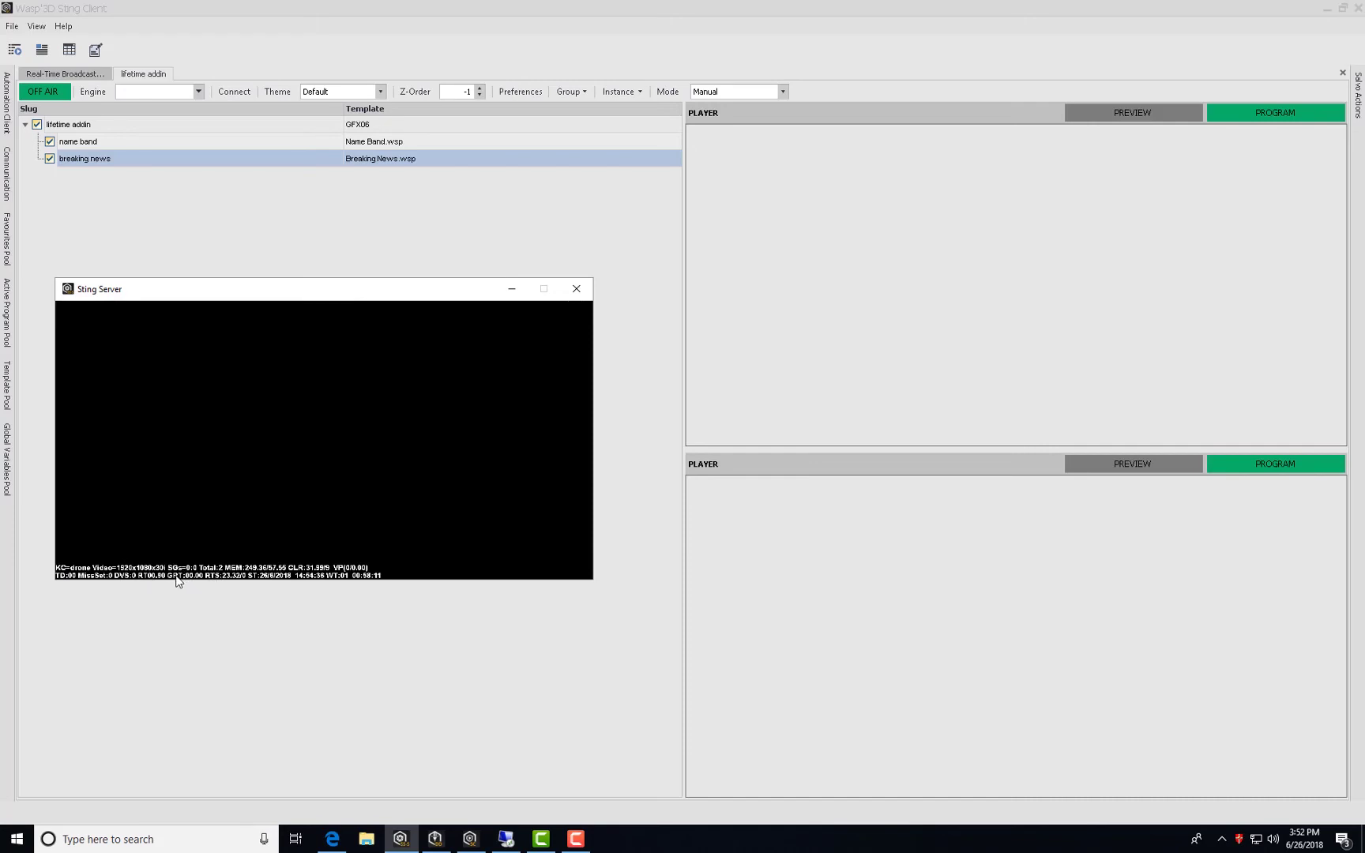
{"action": "left_click", "coordinate": [137, 92]}
{"action": "left_click", "coordinate": [140, 101]}
{"action": "left_click", "coordinate": [234, 91]}
{"action": "left_click_drag", "start_coordinate": [259, 299], "coordinate": [225, 292]}
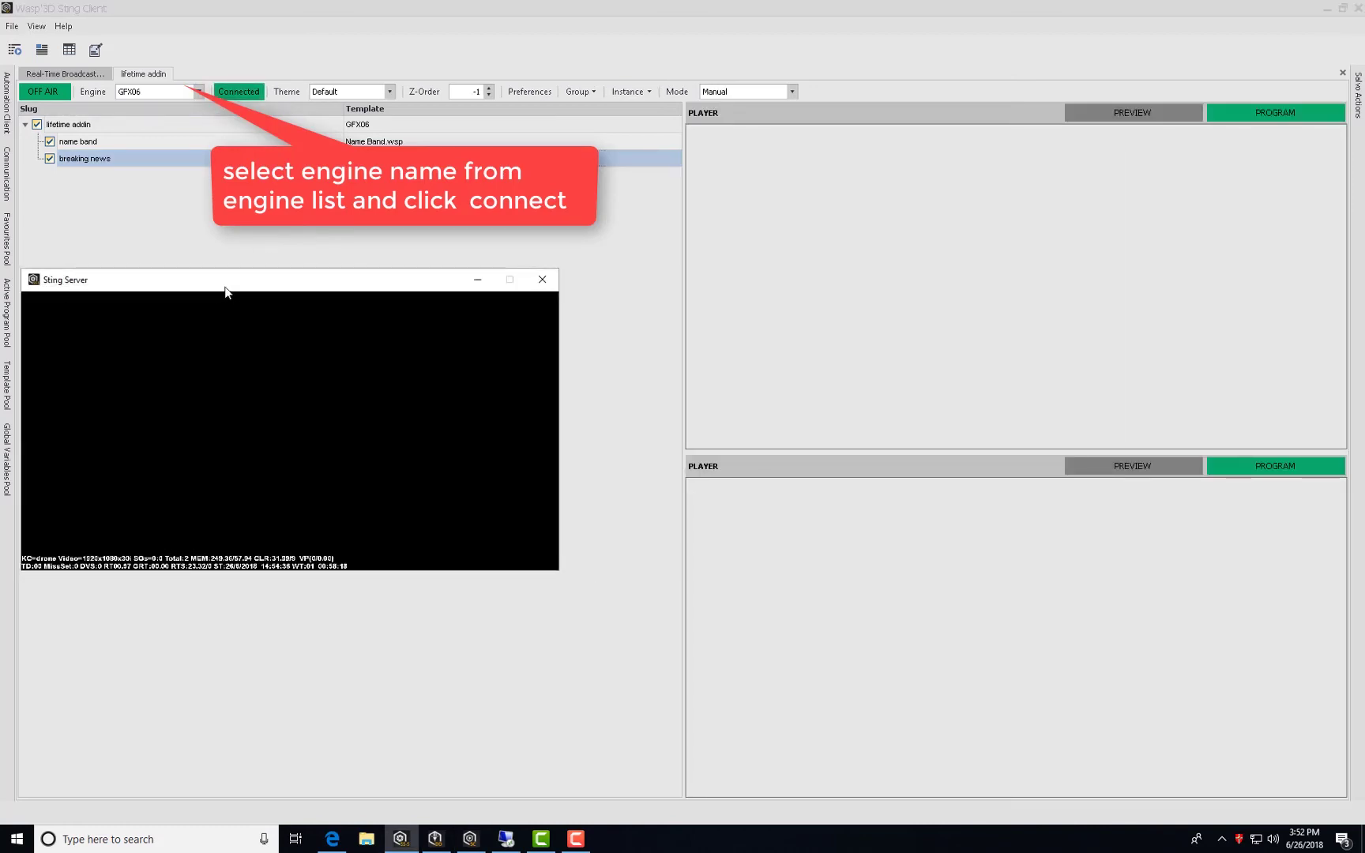
Load the name band template into a player, cue it, and play it on air.
{"action": "double_click", "coordinate": [123, 142]}
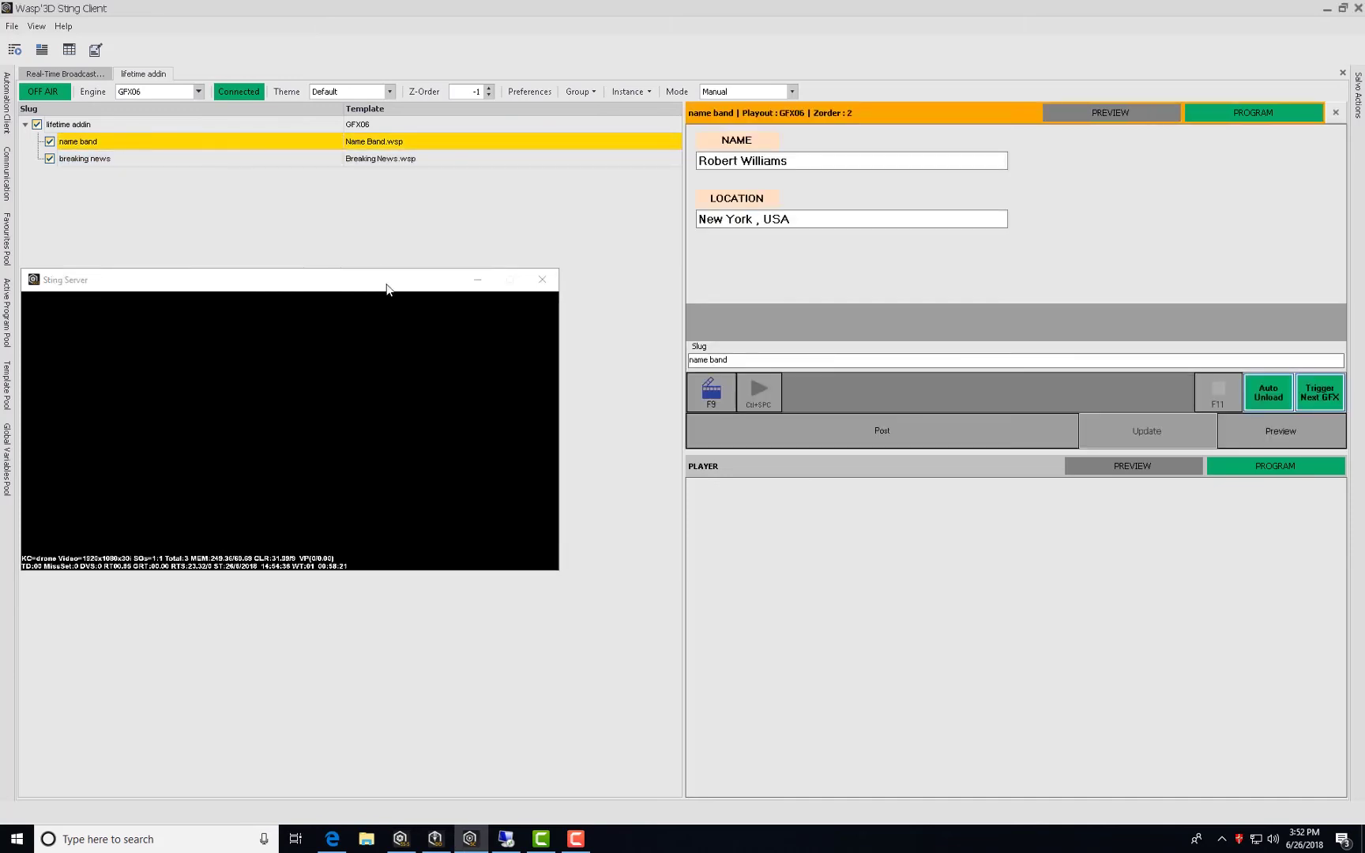
{"action": "left_click", "coordinate": [716, 395]}
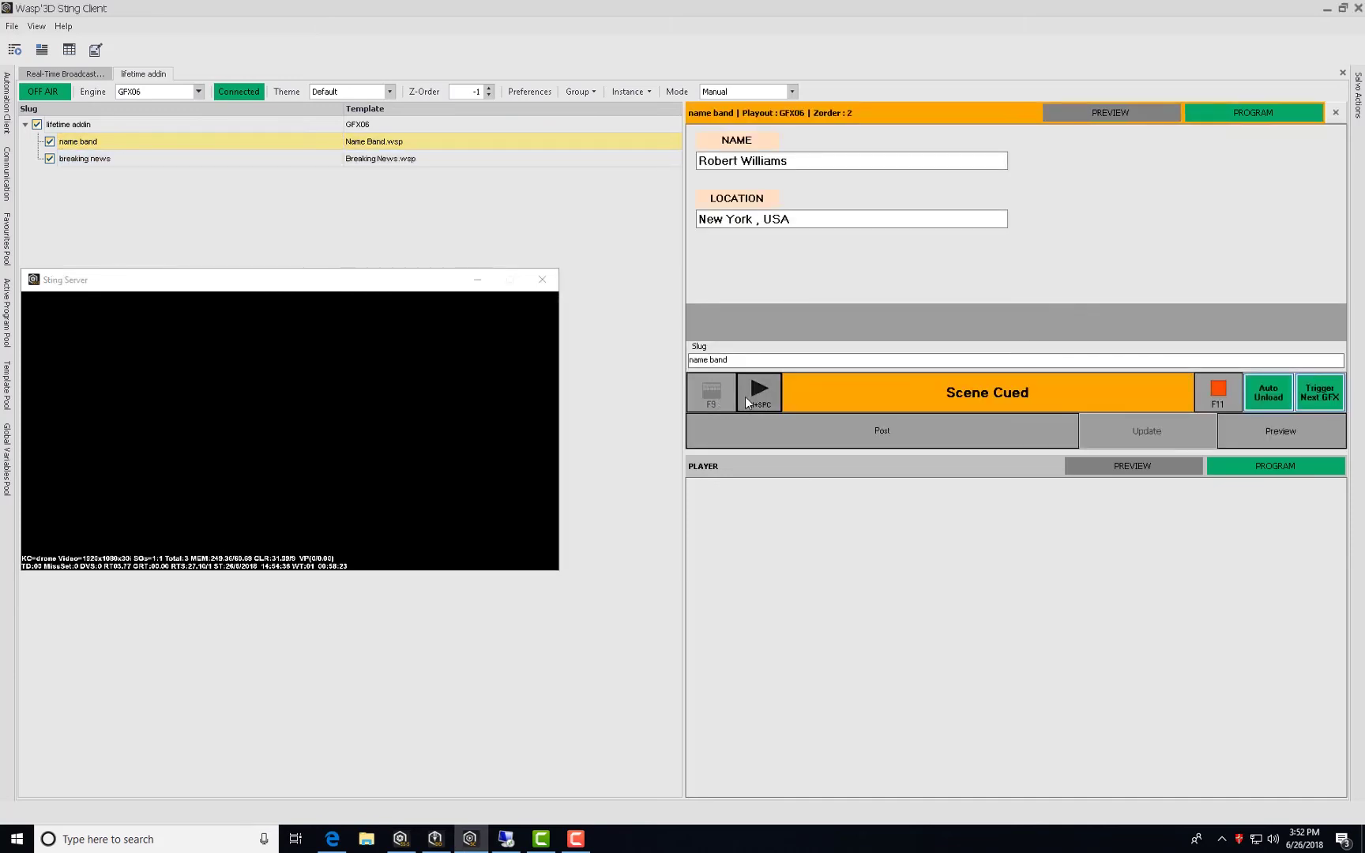
{"action": "left_click", "coordinate": [745, 397]}
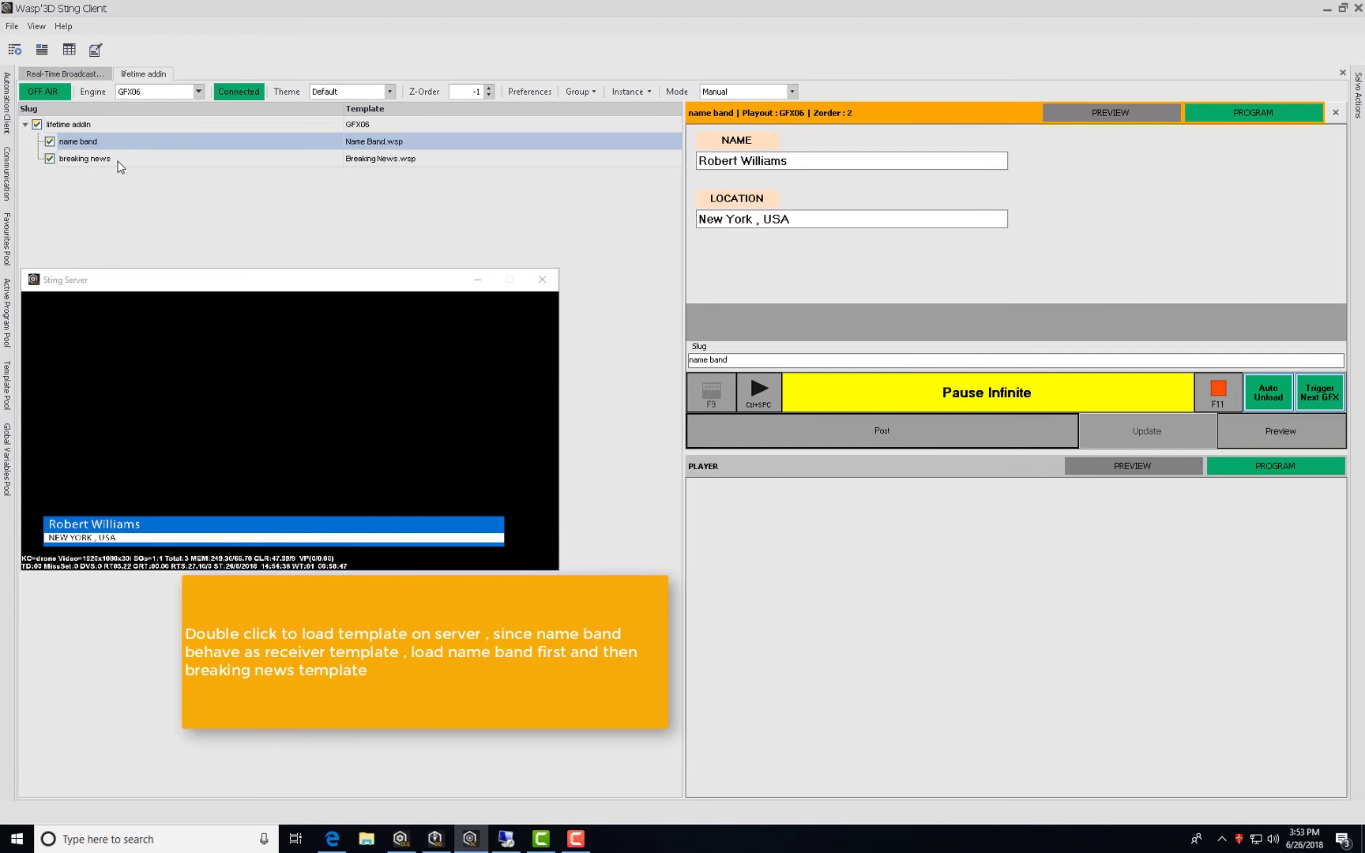
Load and cue breaking news over the name band, advance to the next headline, then play it out.
{"action": "double_click", "coordinate": [119, 160]}
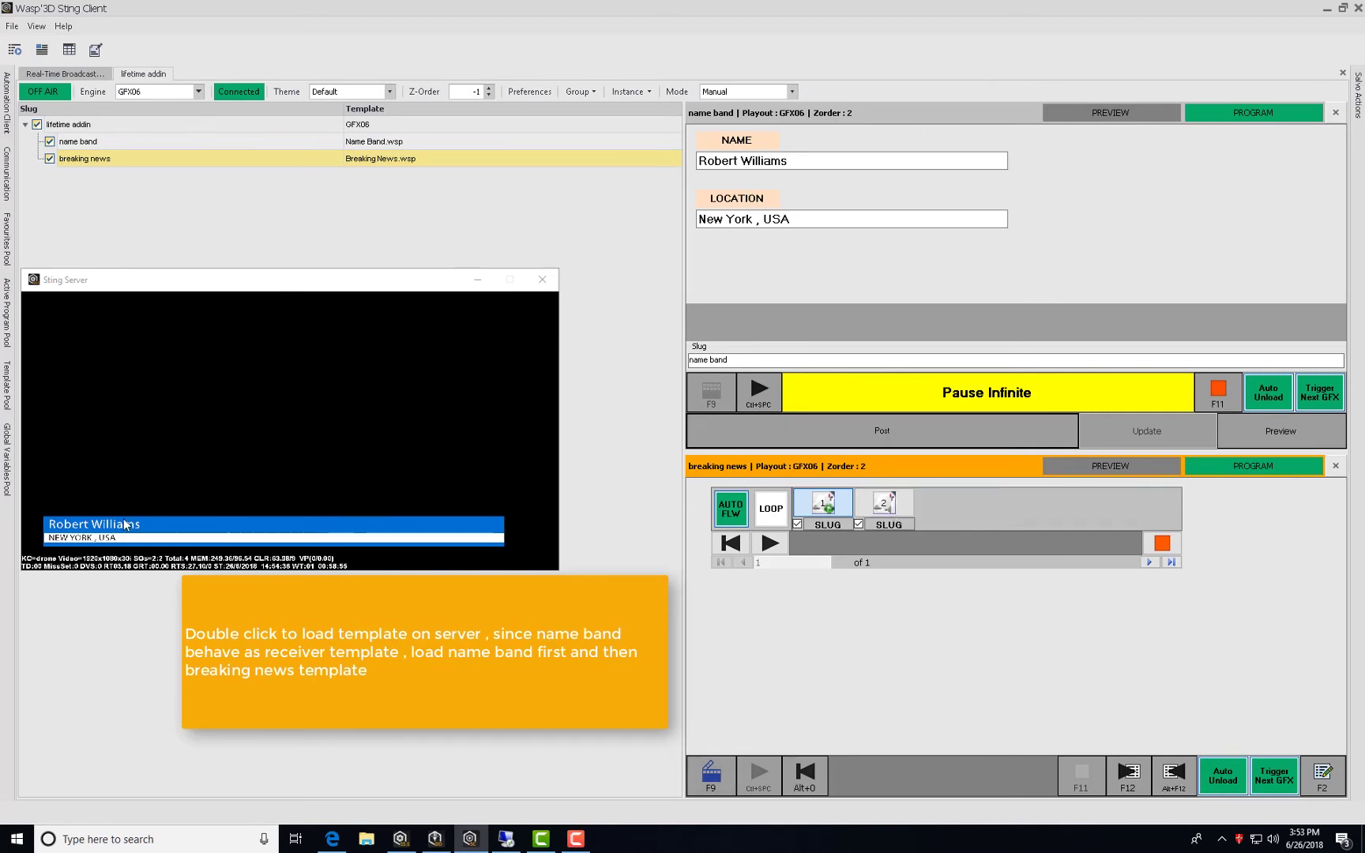
{"action": "left_click", "coordinate": [1280, 430]}
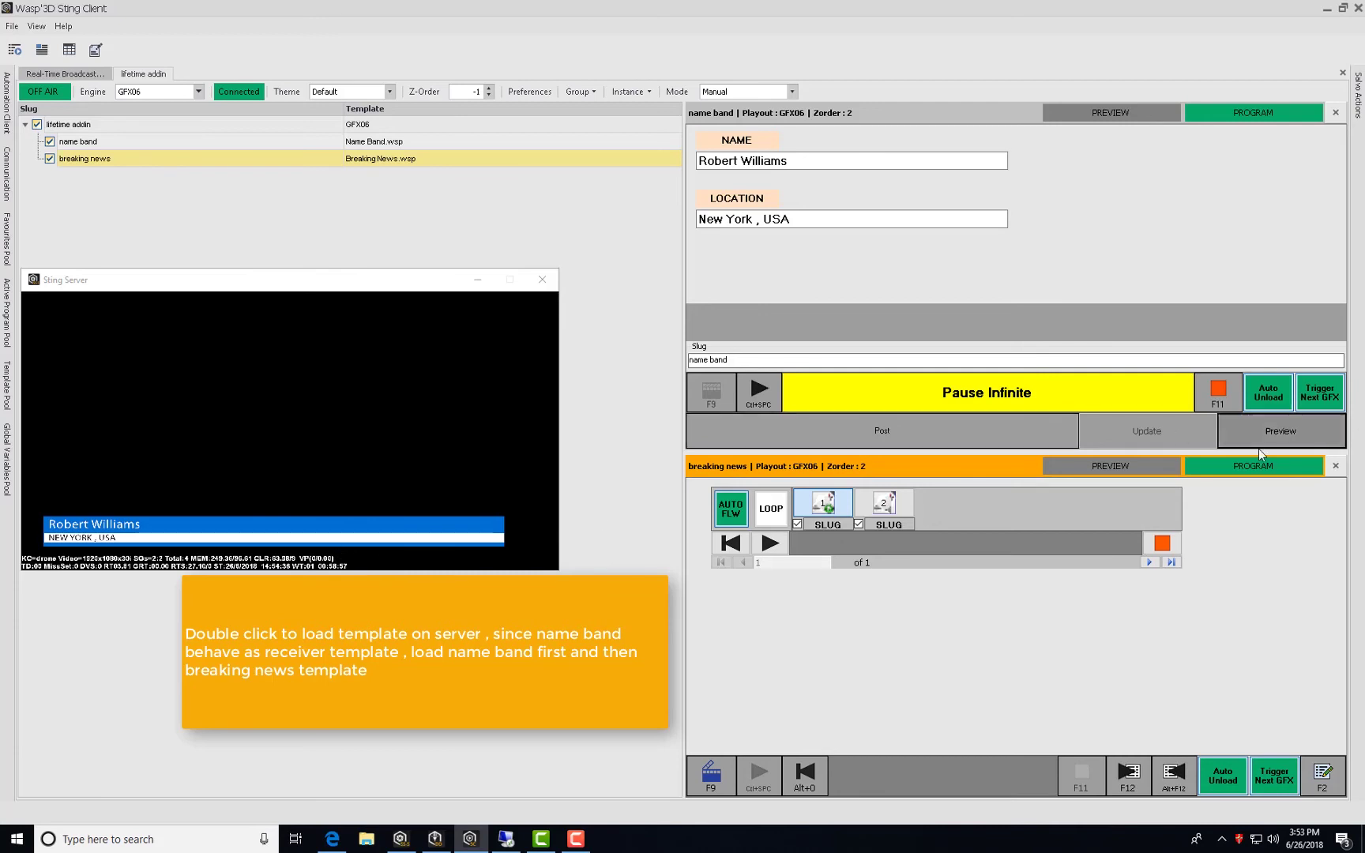
{"action": "left_click", "coordinate": [713, 784]}
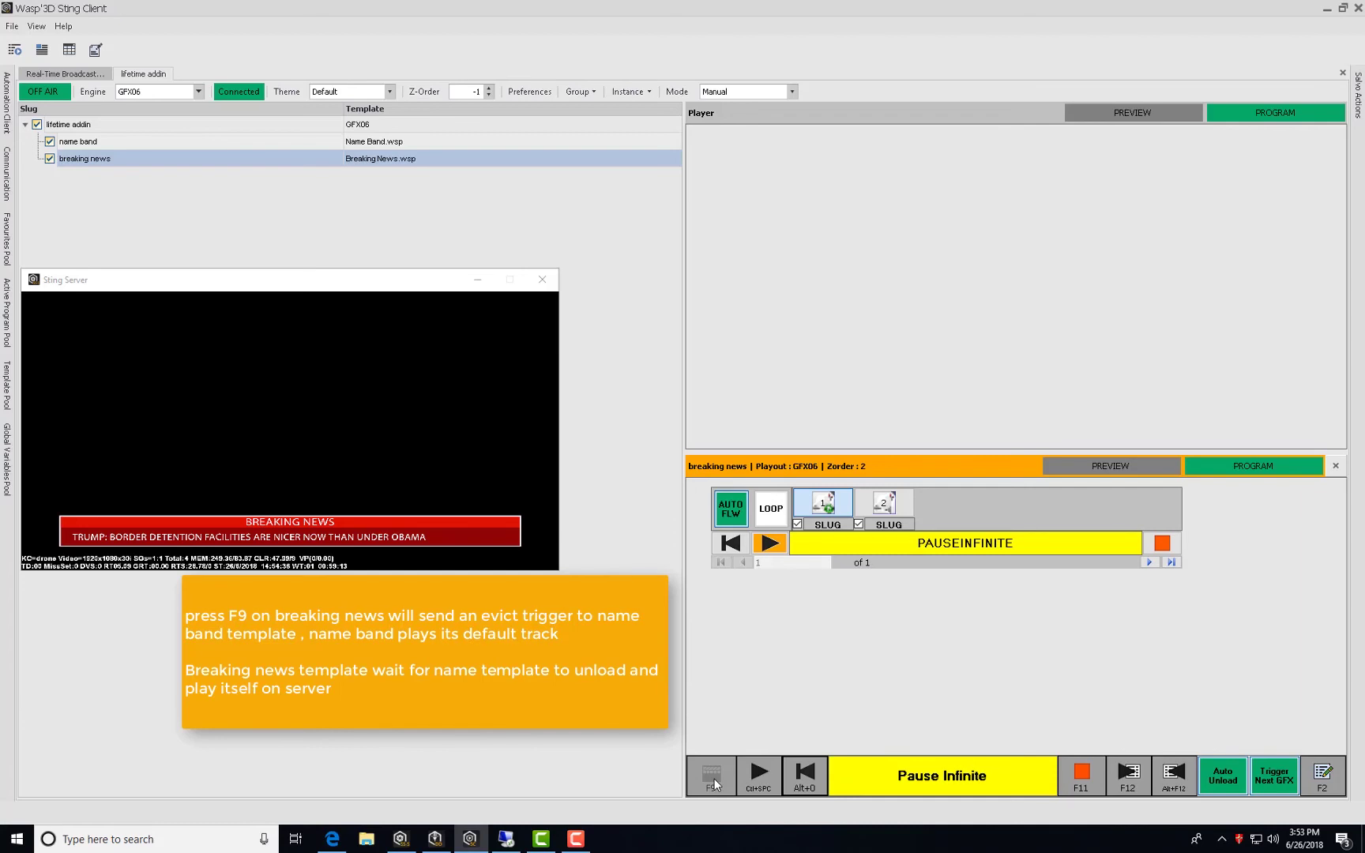
{"action": "left_click", "coordinate": [769, 544]}
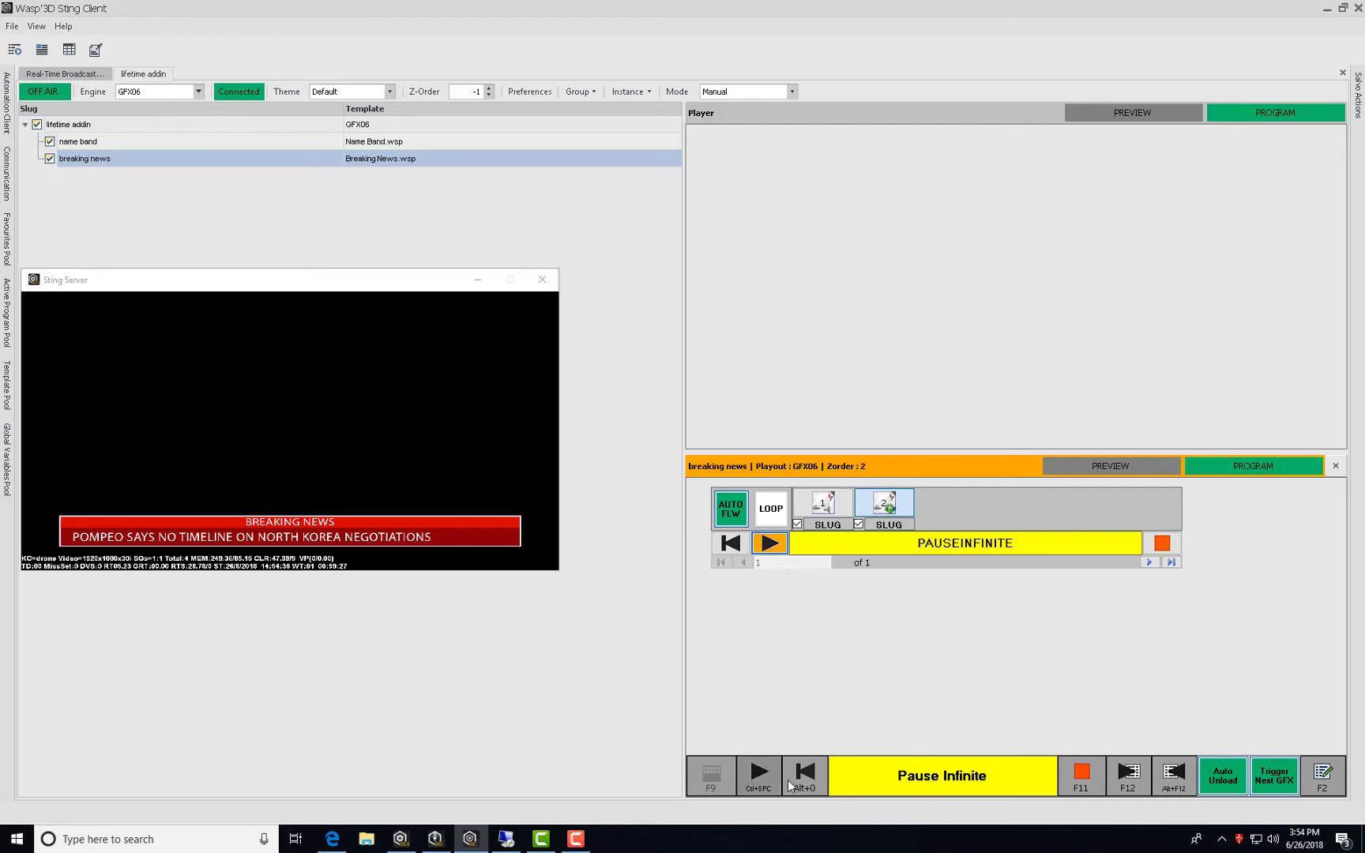
{"action": "left_click", "coordinate": [767, 545]}
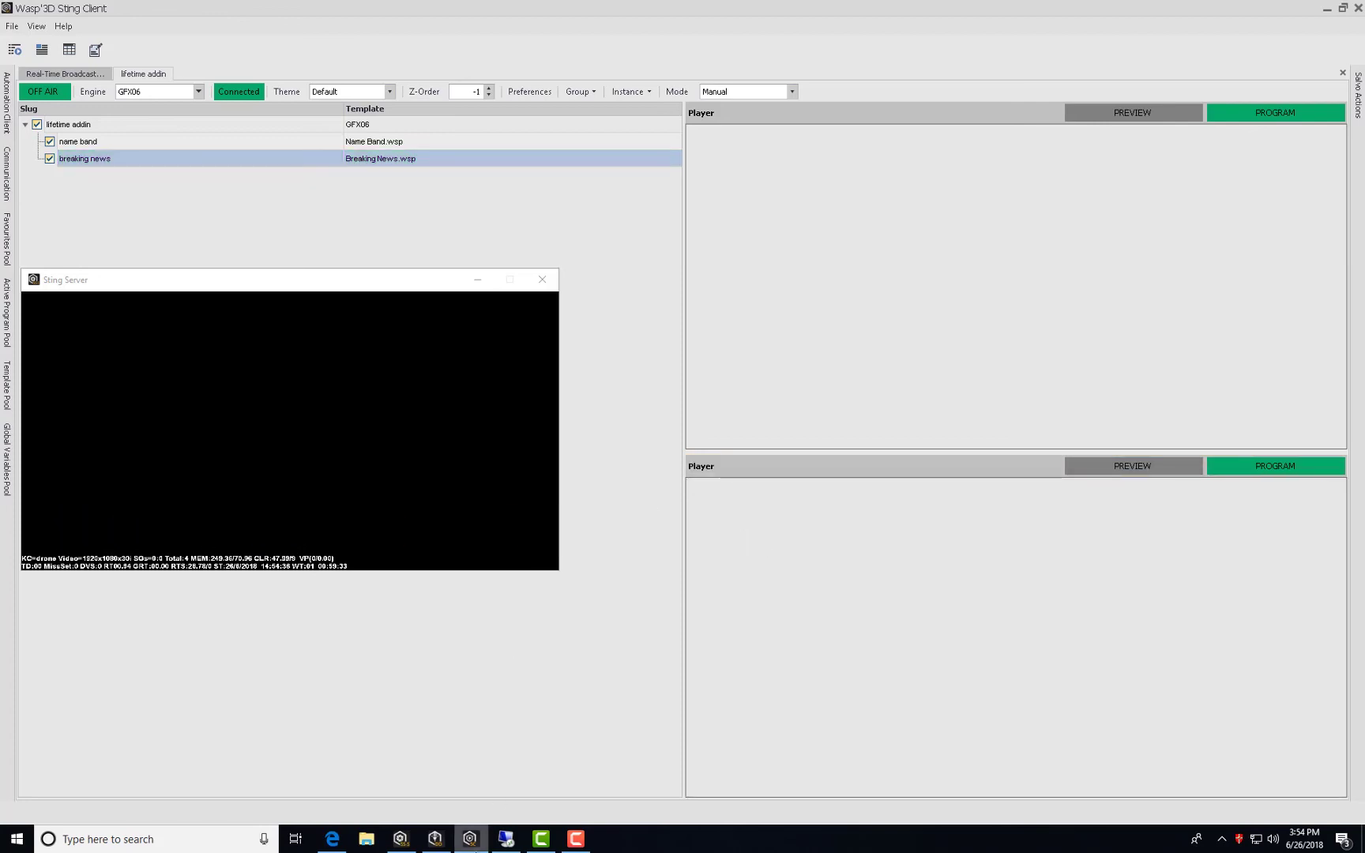
In Drone Design, minimize Sting Server and reopen the breaking news scene from Recent scenes.
{"action": "left_click", "coordinate": [434, 841]}
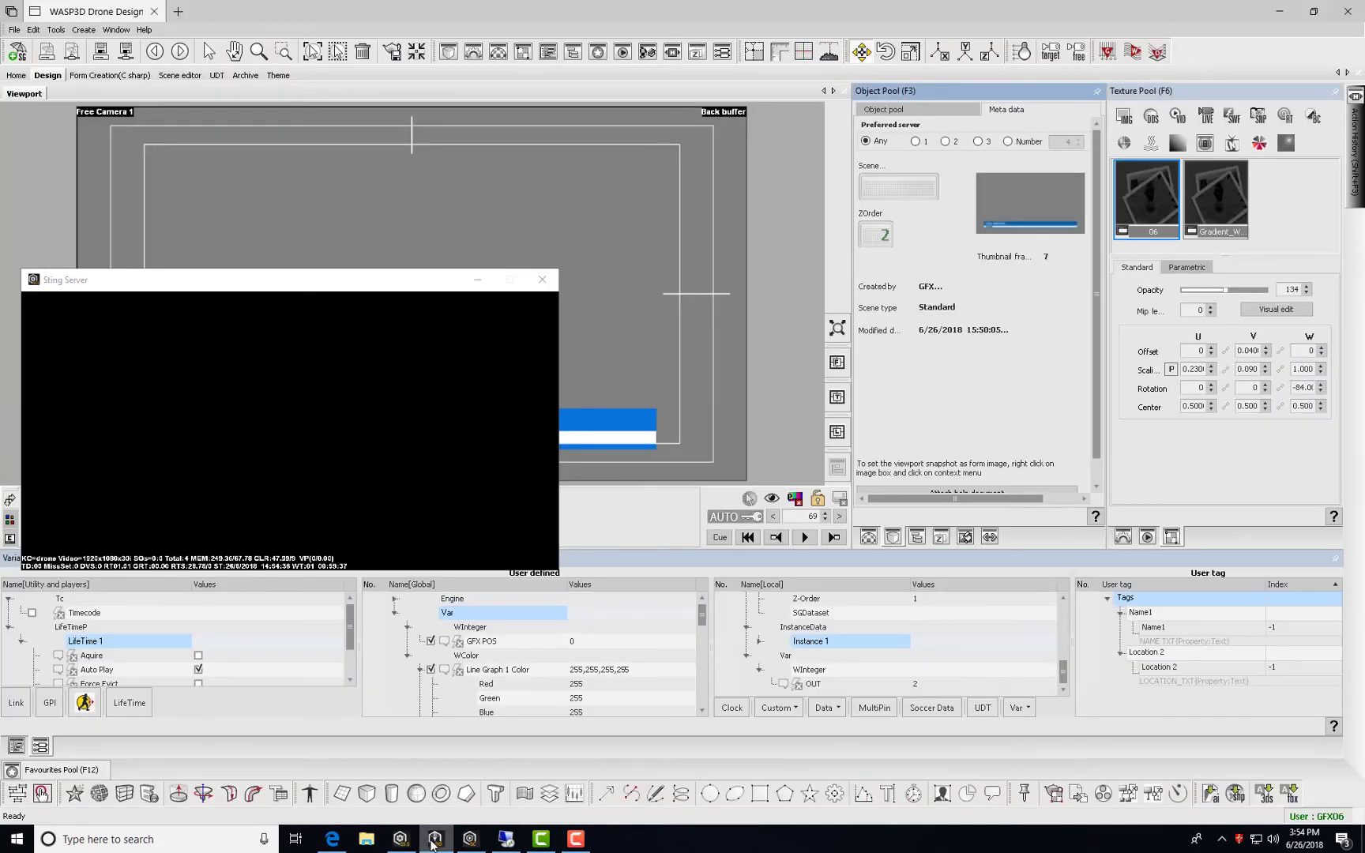
{"action": "left_click", "coordinate": [478, 279]}
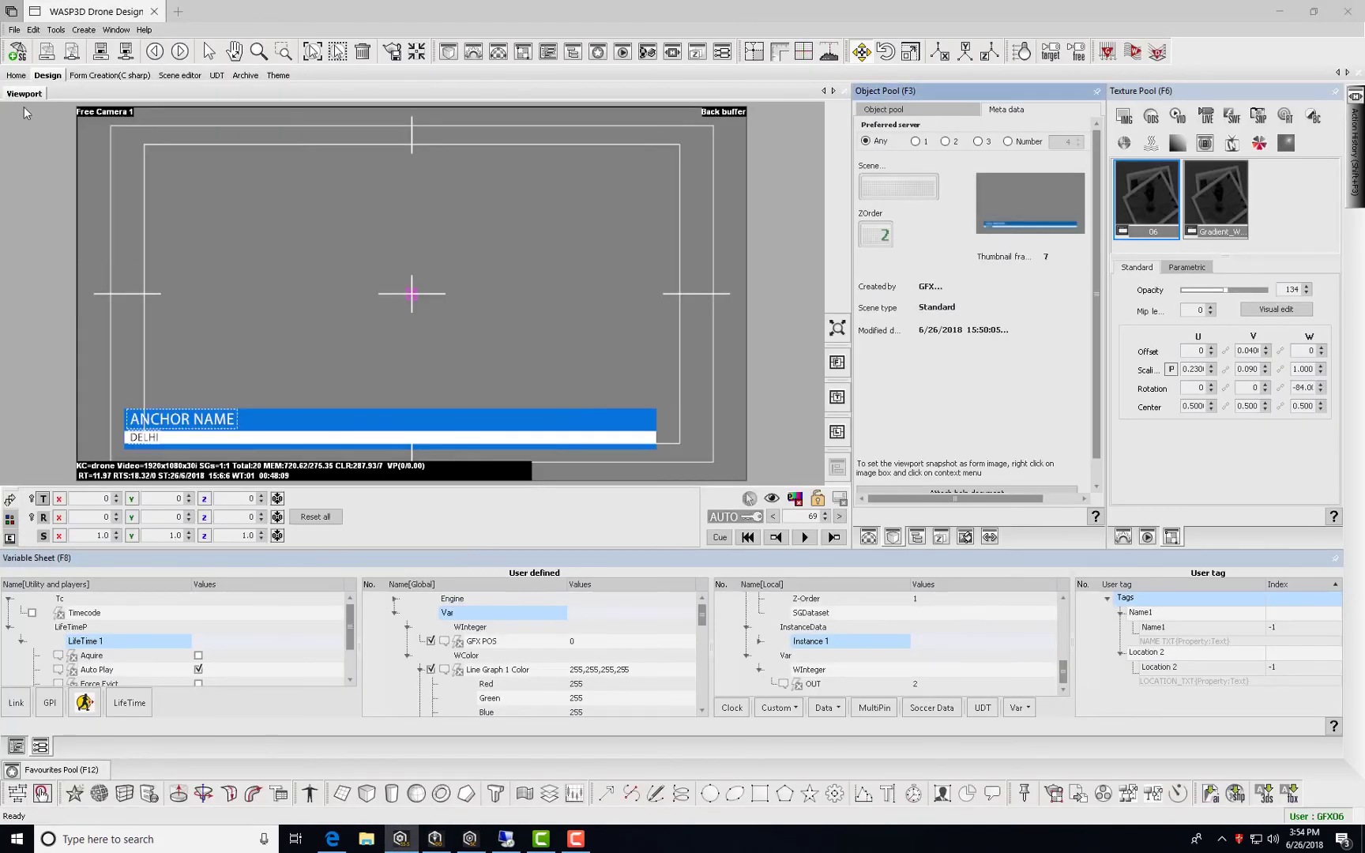
{"action": "left_click", "coordinate": [12, 77]}
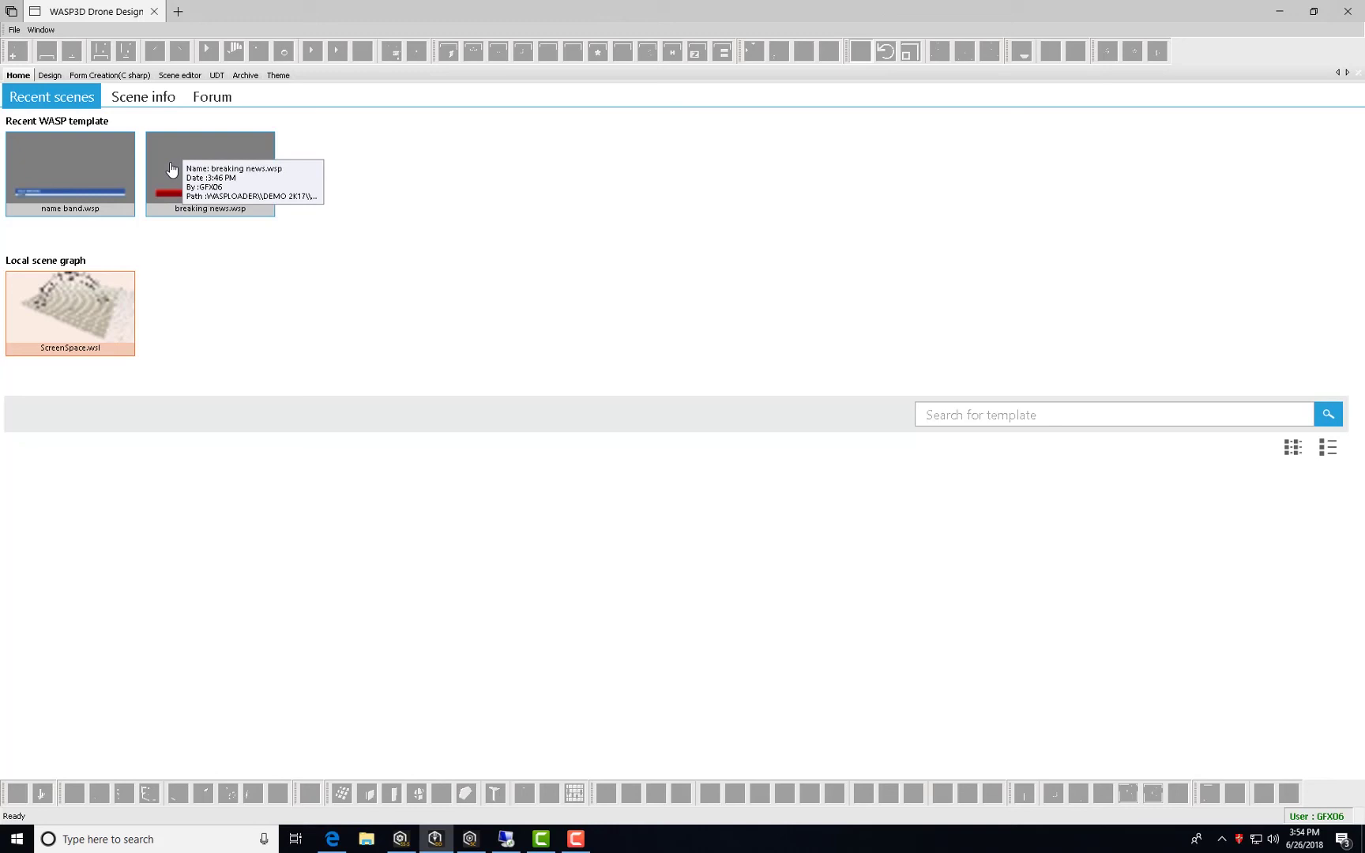
{"action": "double_click", "coordinate": [171, 169]}
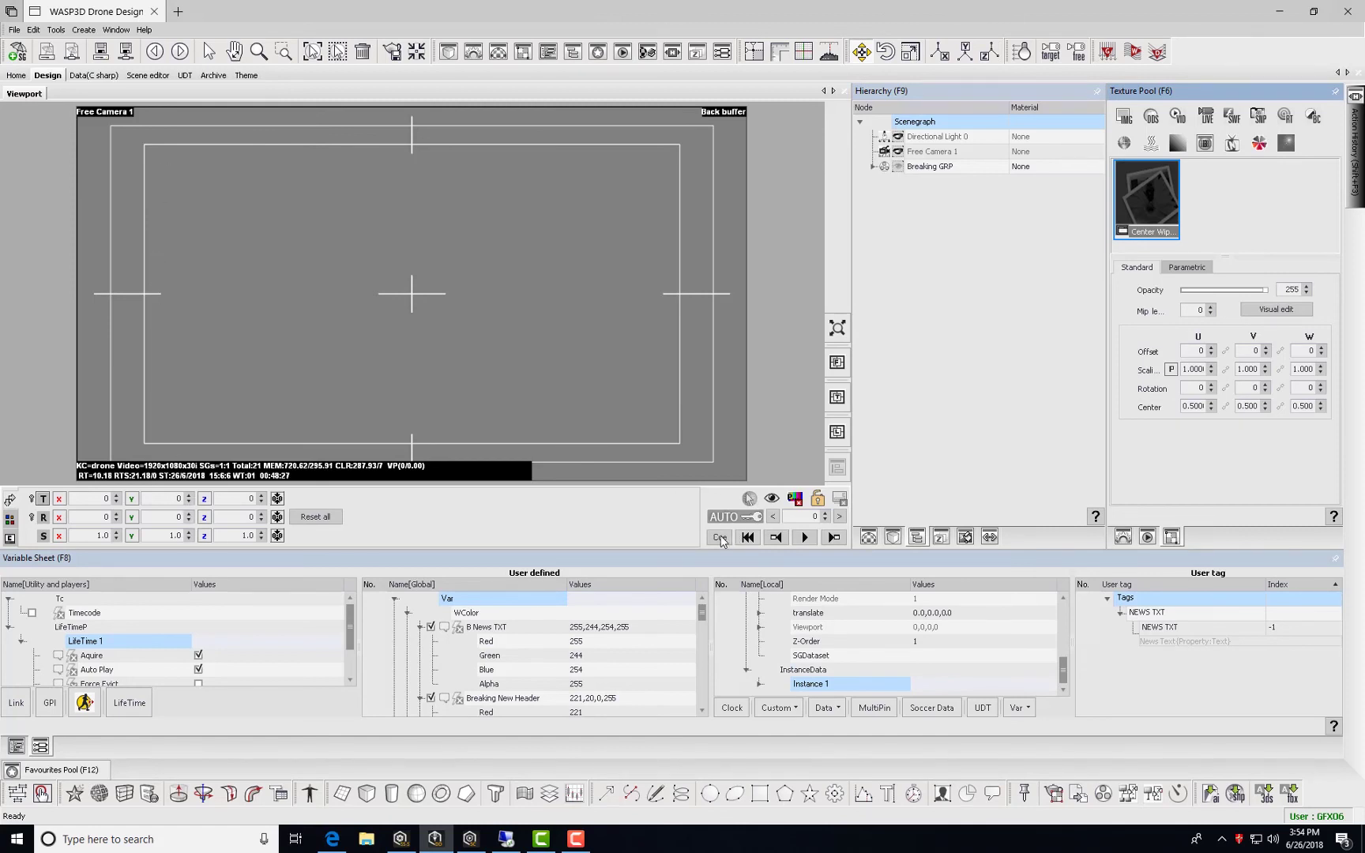
Preview breaking news, enable Force evict on its LifeTime 1 add-in, and save the template.
{"action": "left_click", "coordinate": [814, 541]}
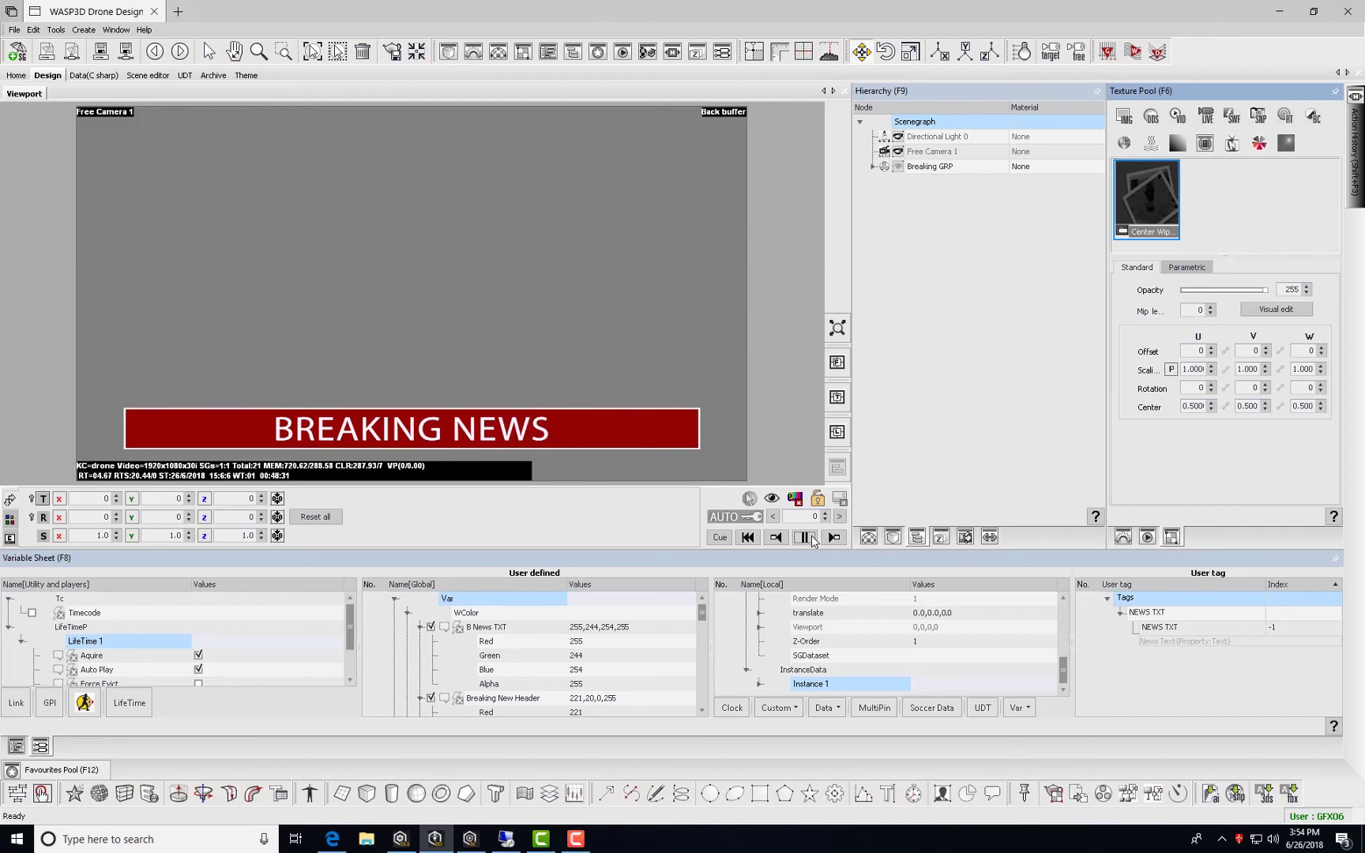
{"action": "left_click", "coordinate": [121, 642]}
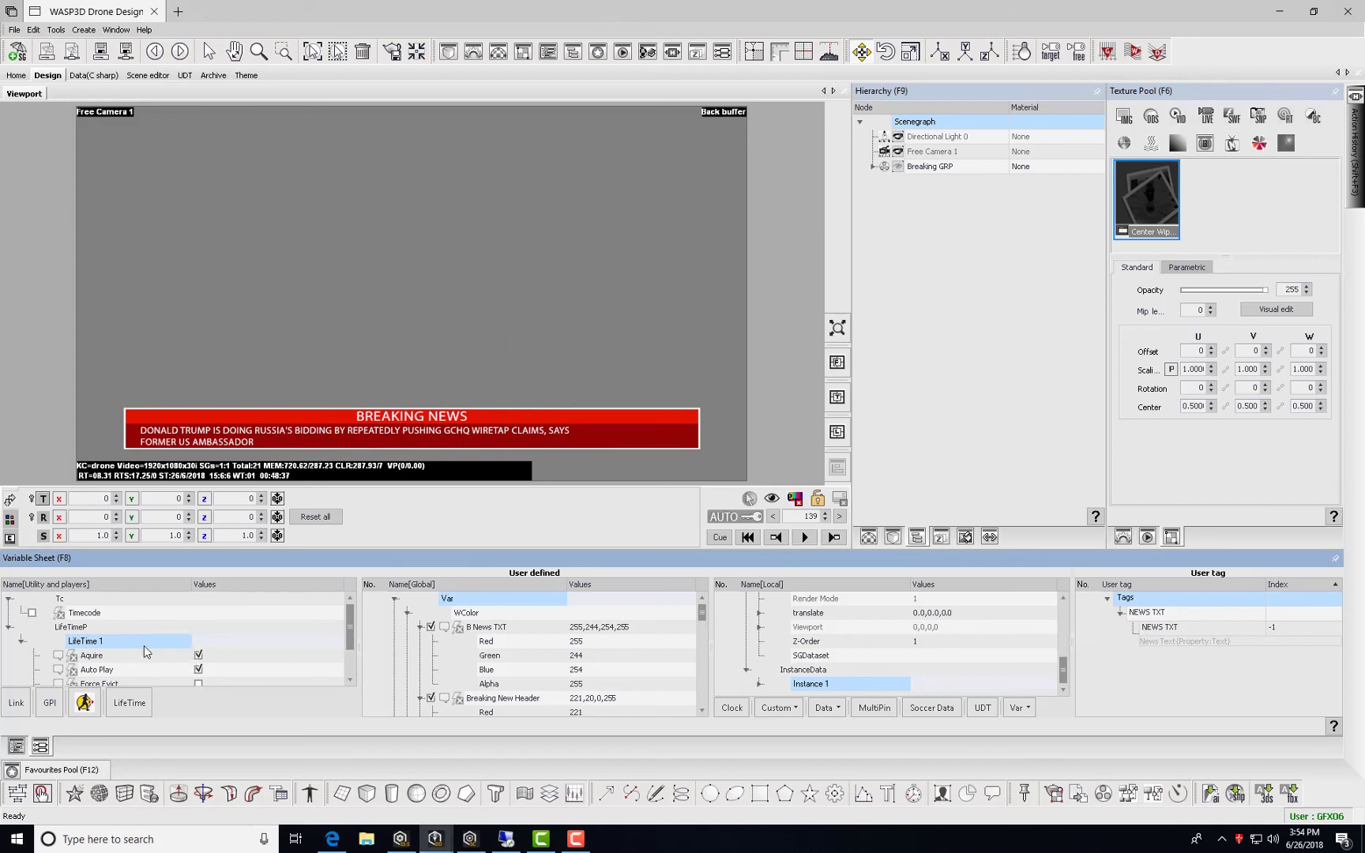
{"action": "double_click", "coordinate": [144, 645]}
{"action": "left_click", "coordinate": [750, 368]}
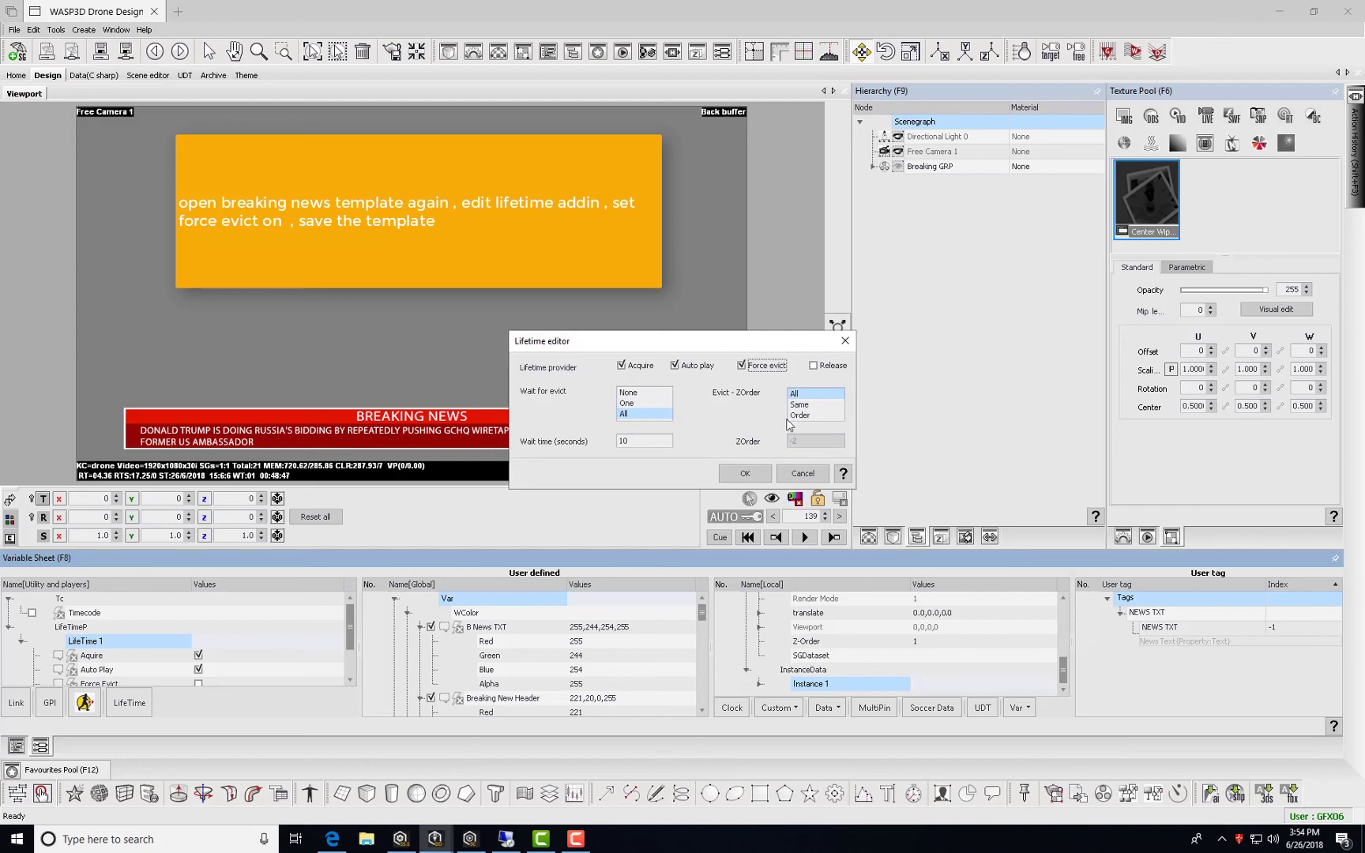
{"action": "left_click", "coordinate": [743, 475]}
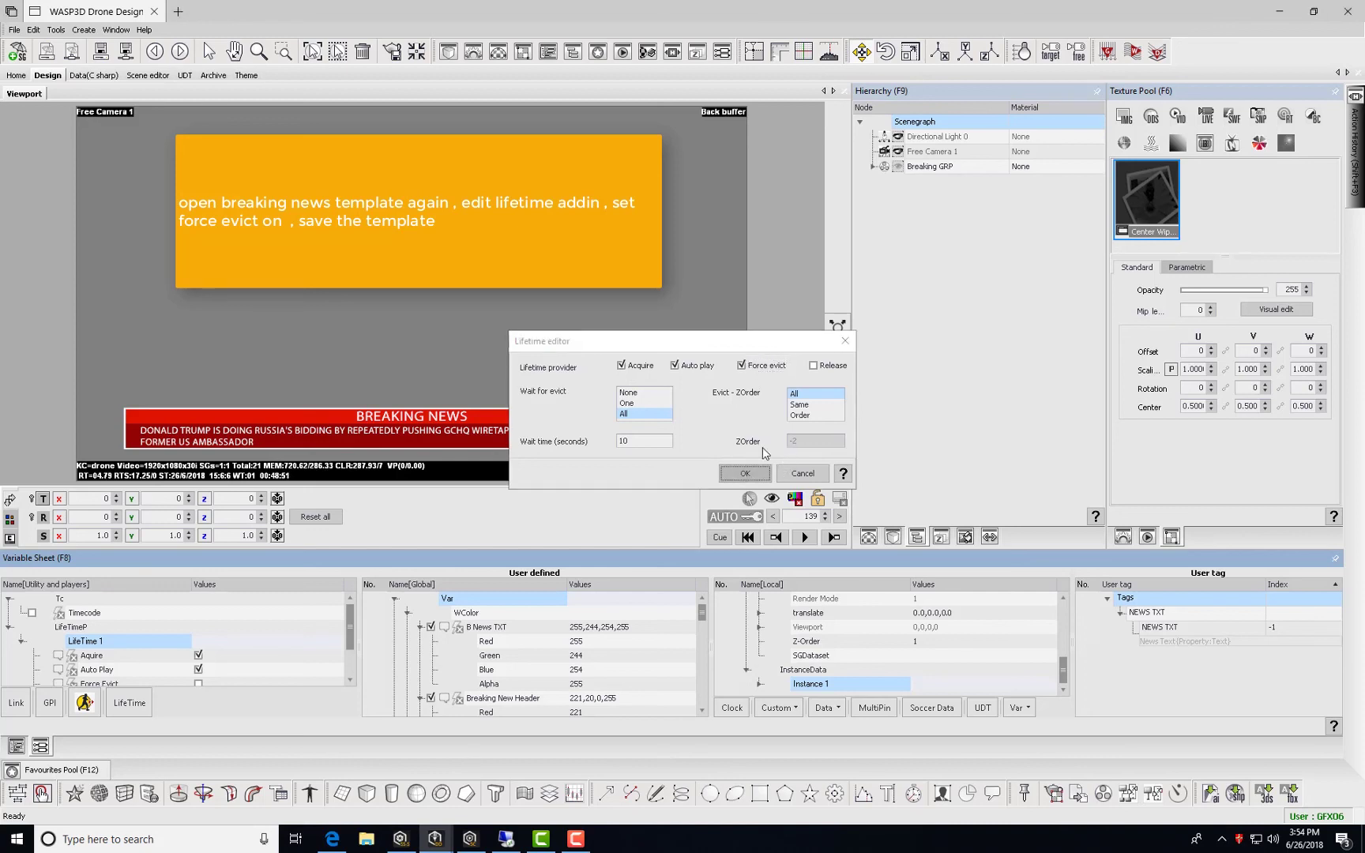
{"action": "left_click", "coordinate": [132, 52]}
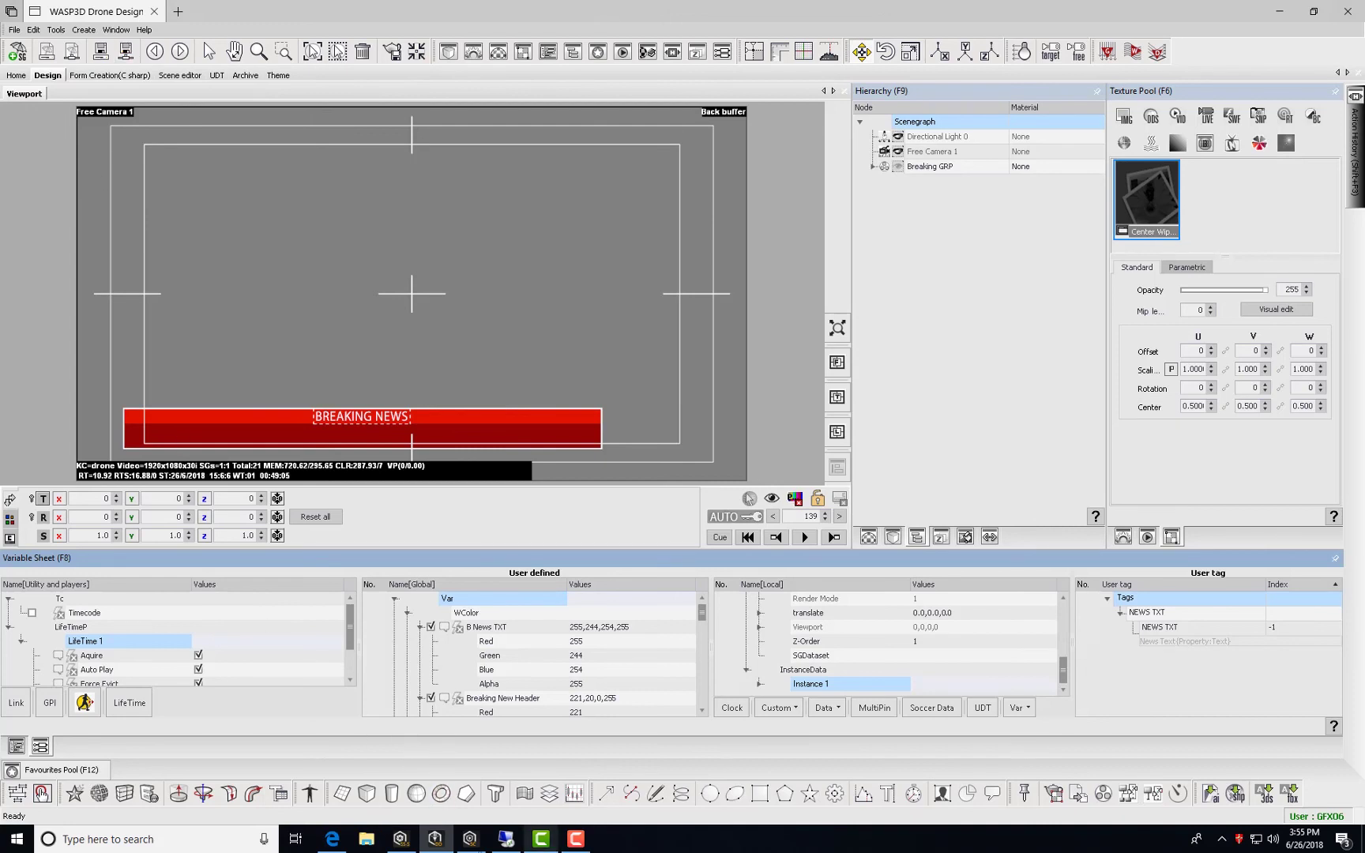
Play the name band on air, then load and cue breaking news to force-evict it.
{"action": "left_click", "coordinate": [398, 840]}
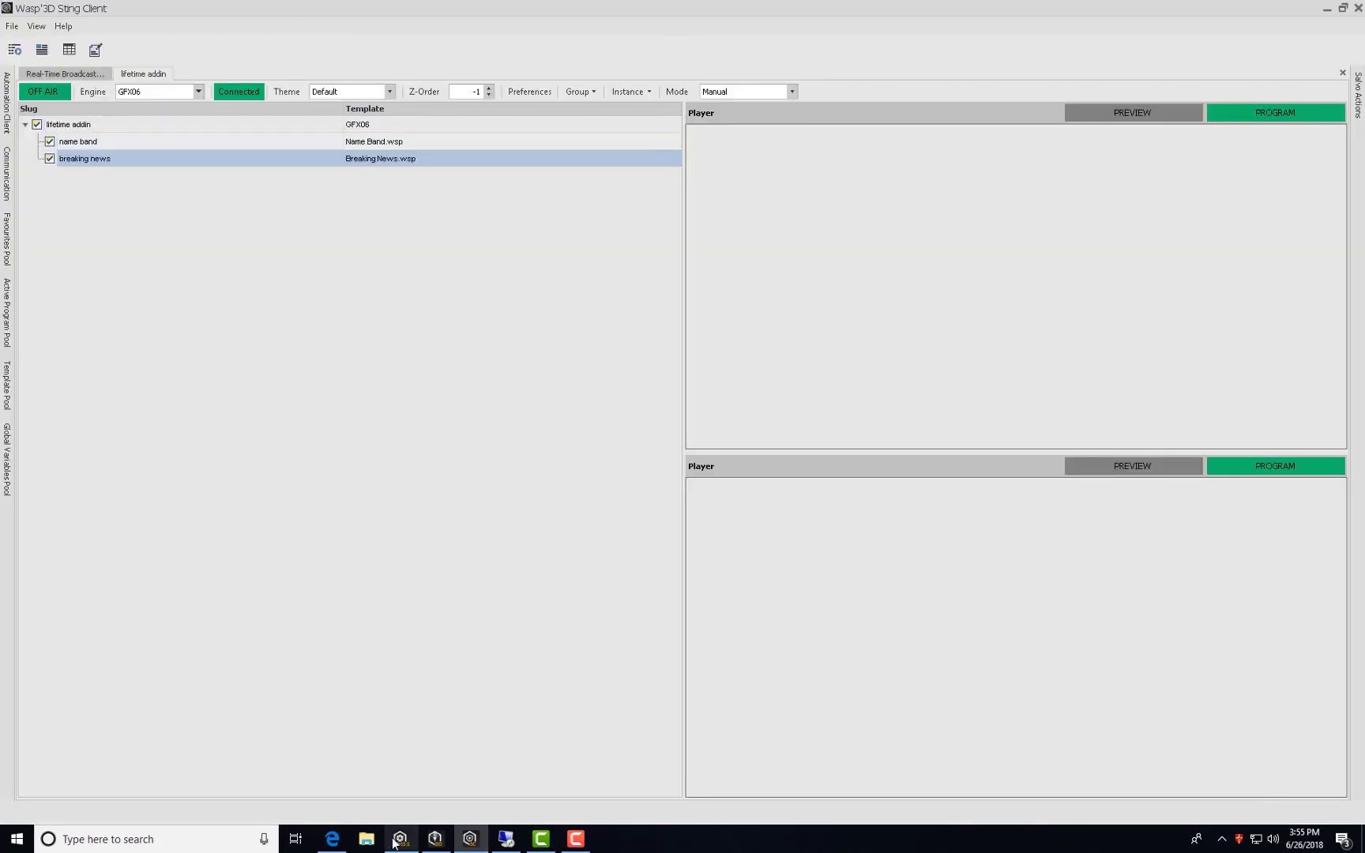
{"action": "left_click", "coordinate": [399, 841]}
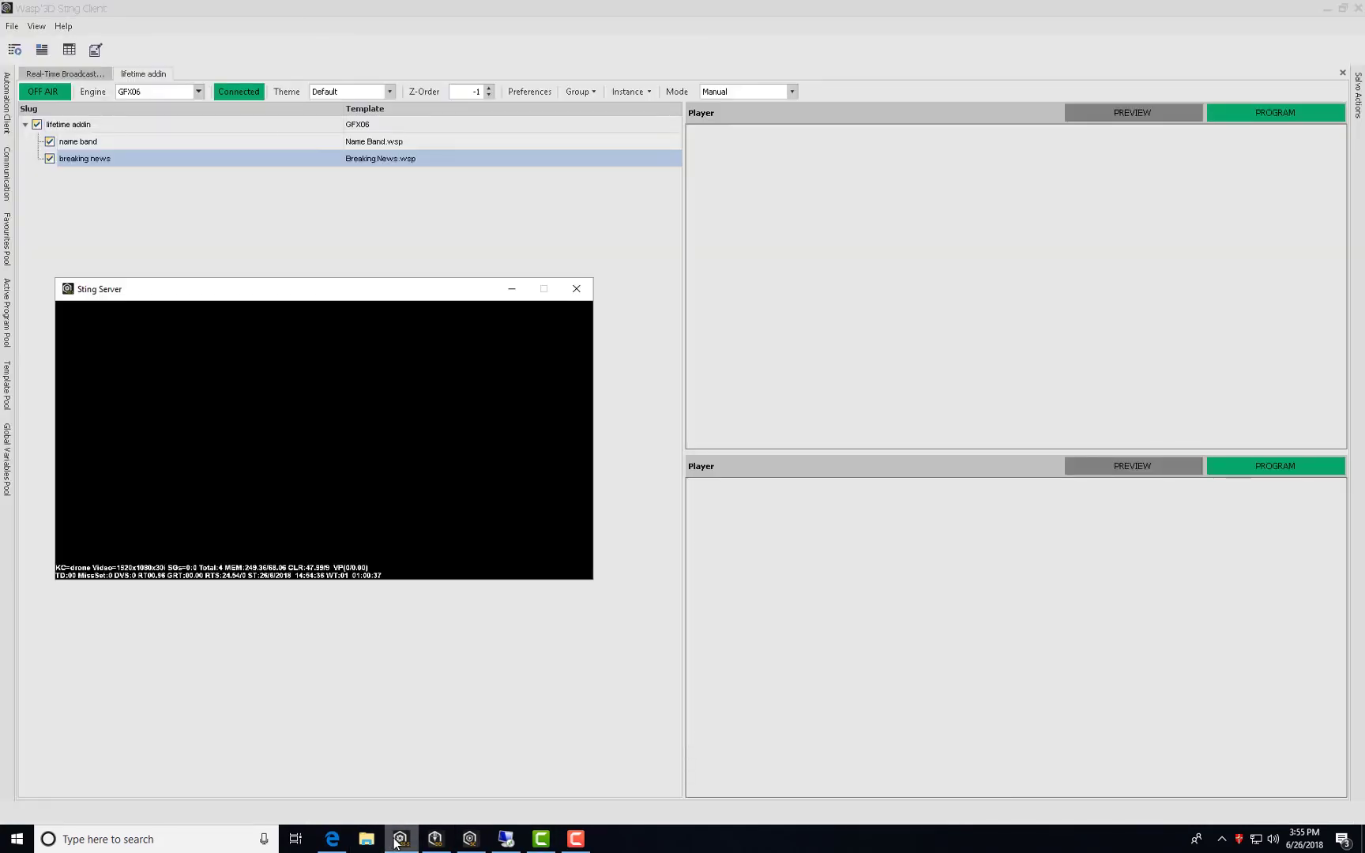
{"action": "double_click", "coordinate": [177, 147]}
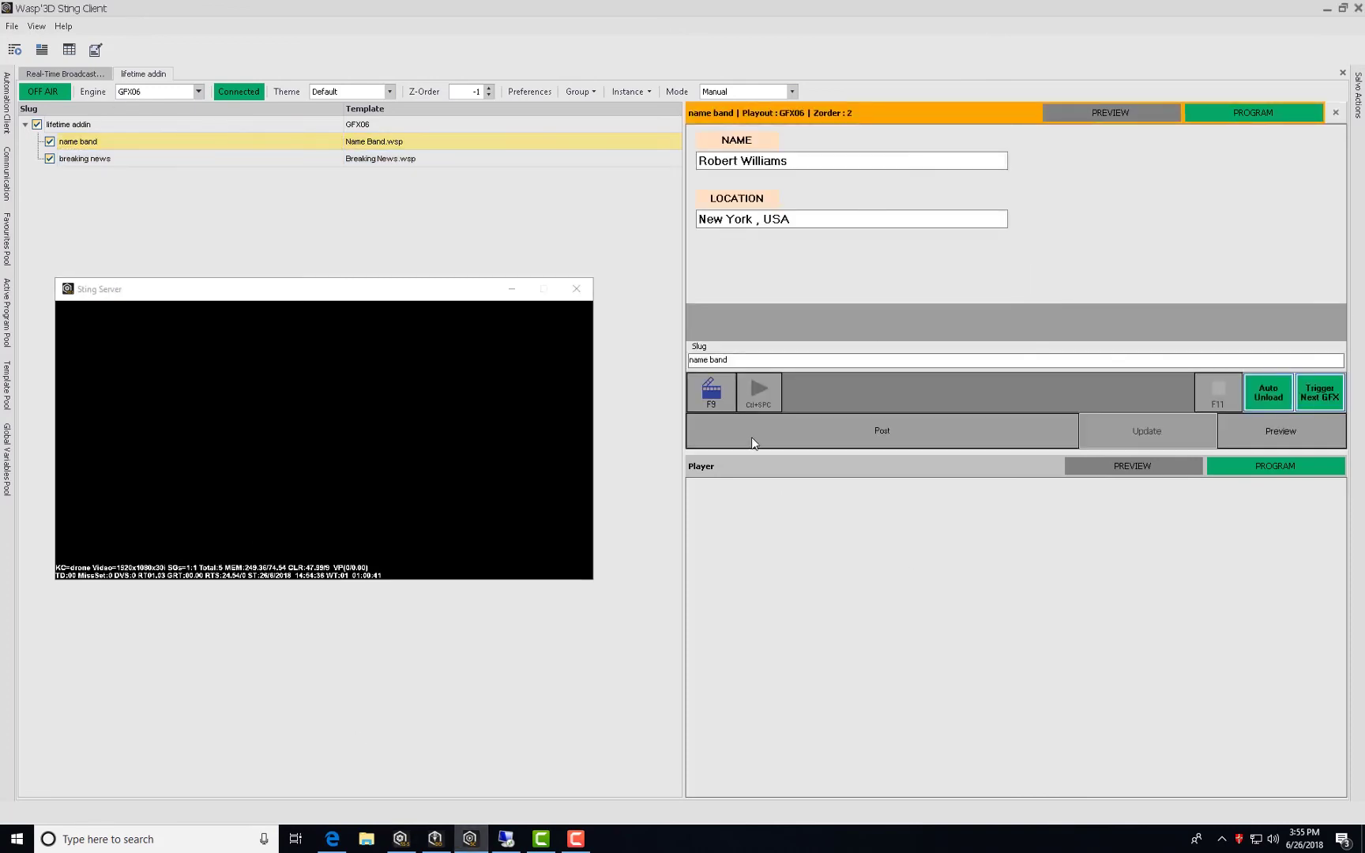
{"action": "left_click", "coordinate": [713, 390]}
{"action": "left_click", "coordinate": [743, 395]}
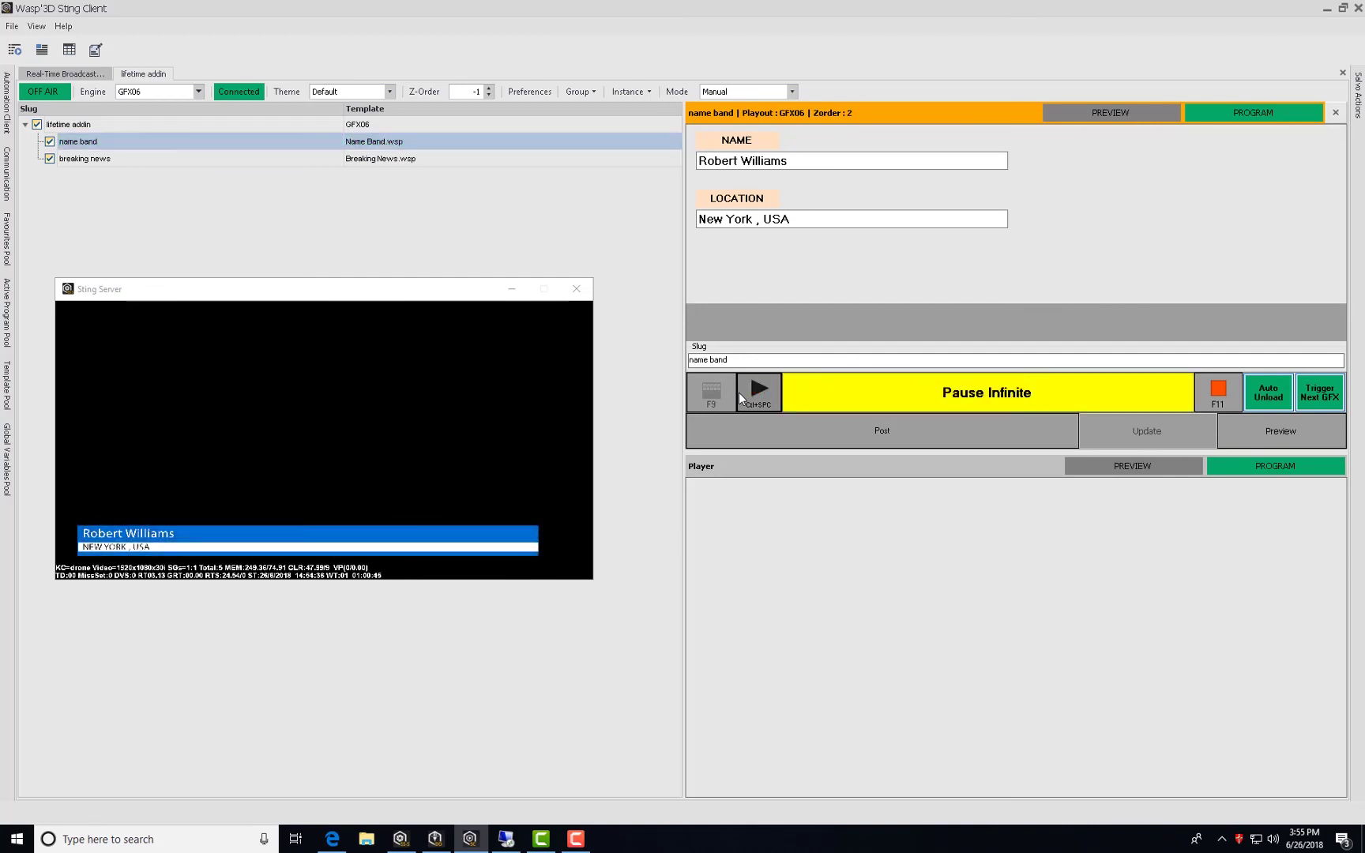
{"action": "double_click", "coordinate": [126, 160]}
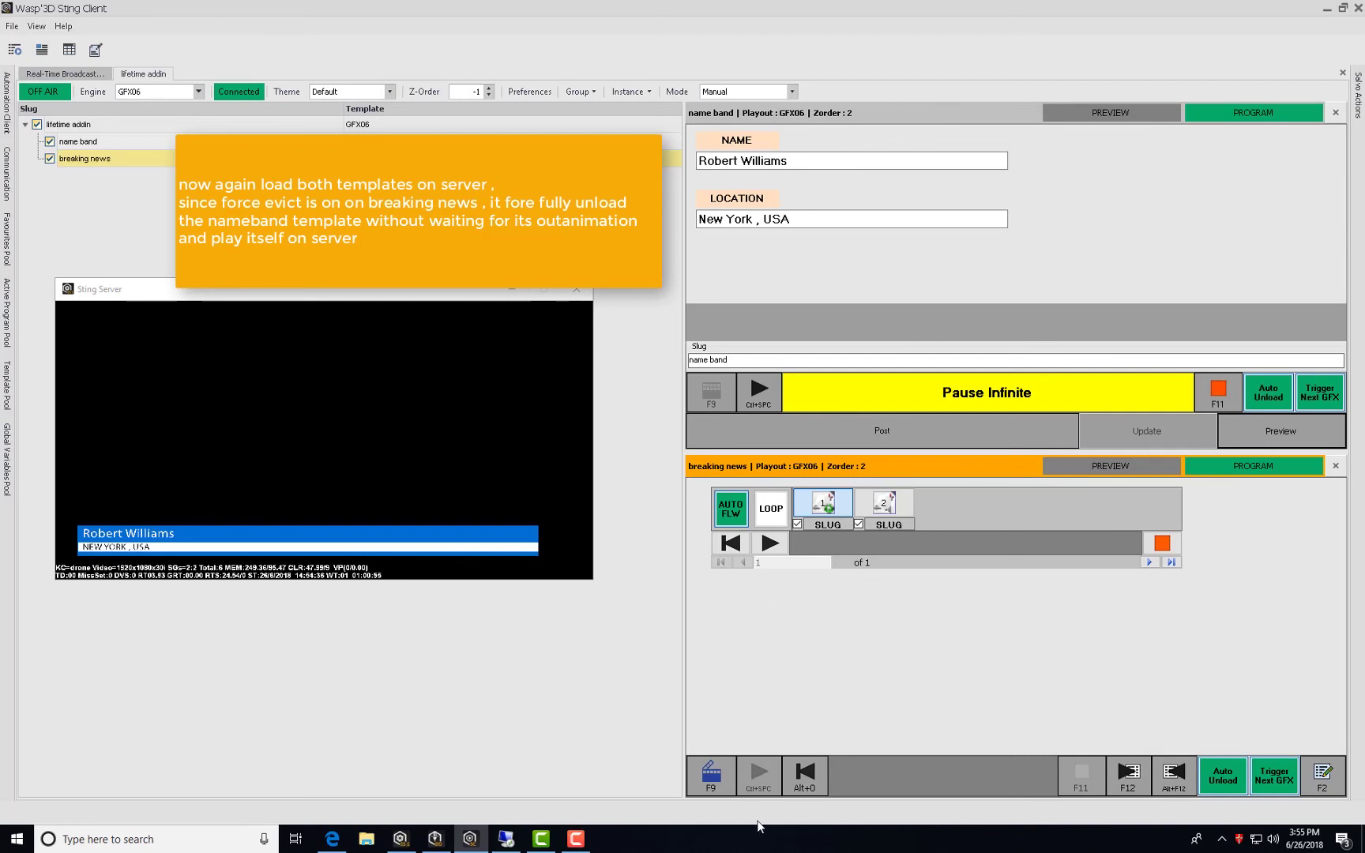
{"action": "left_click", "coordinate": [711, 772]}
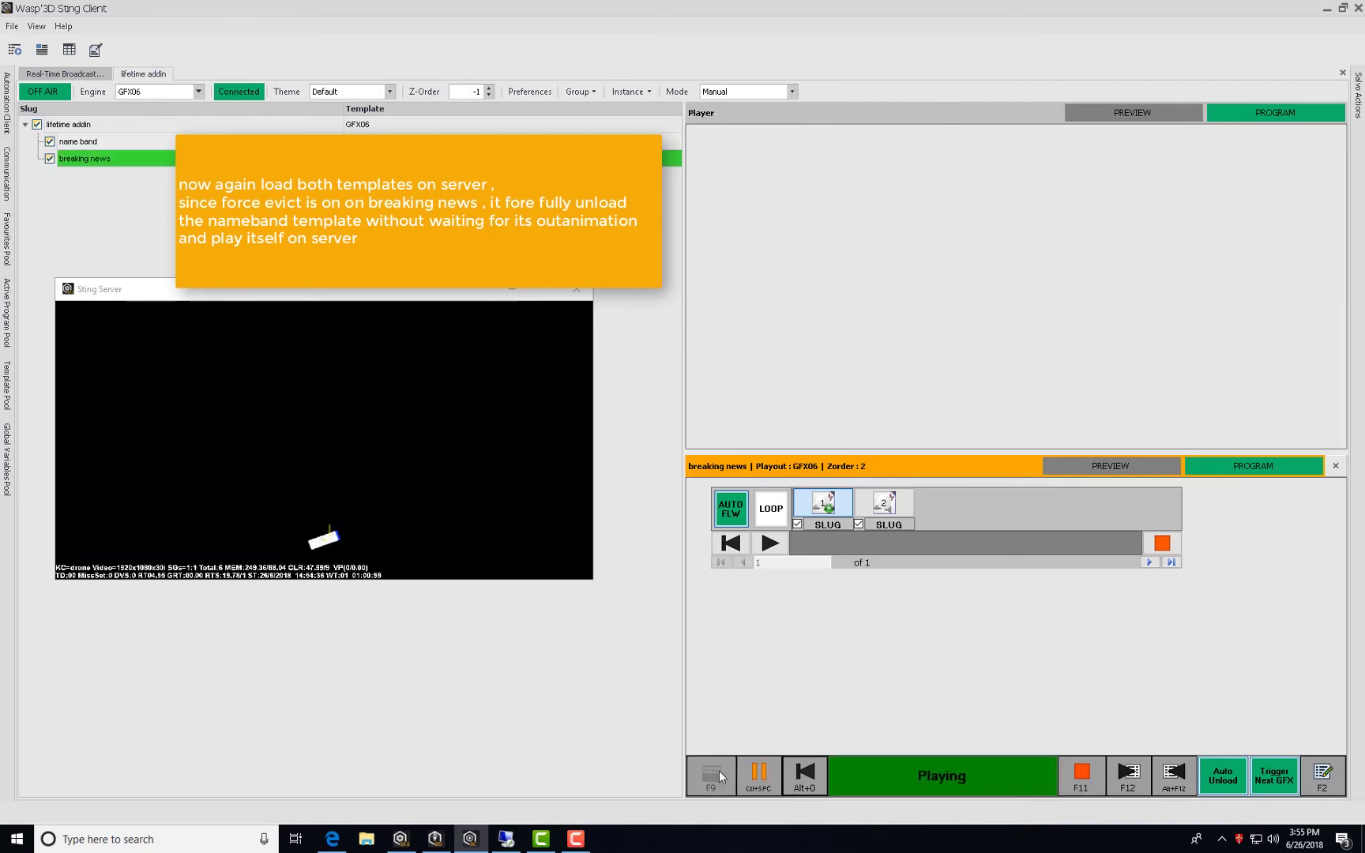